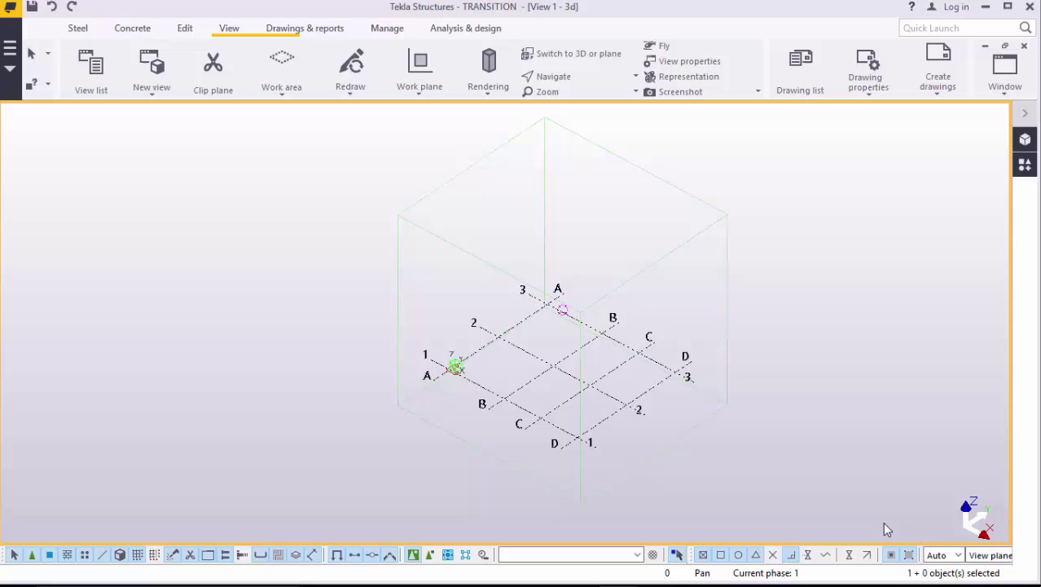
Step: Open the grid's properties and set both the X and Y coordinates to 2*9450
scroll(524, 401, up, 2)
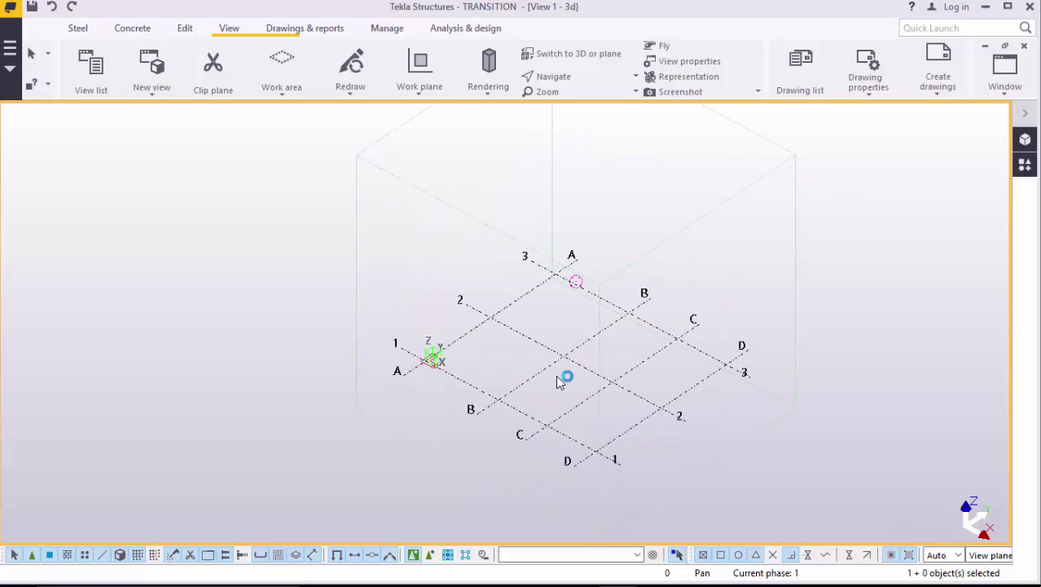
scroll(557, 379, up, 3)
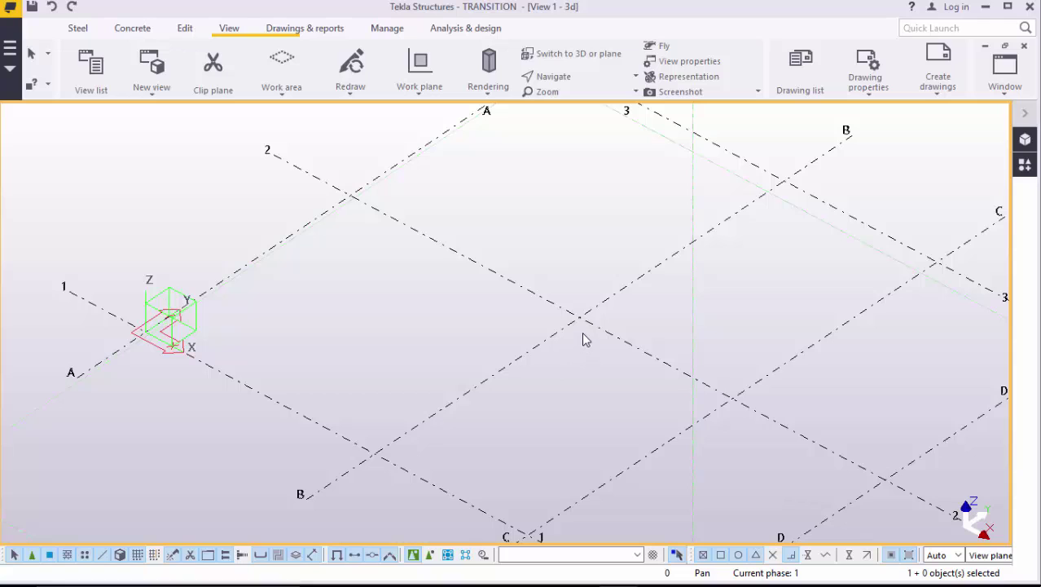
scroll(562, 332, down, 2)
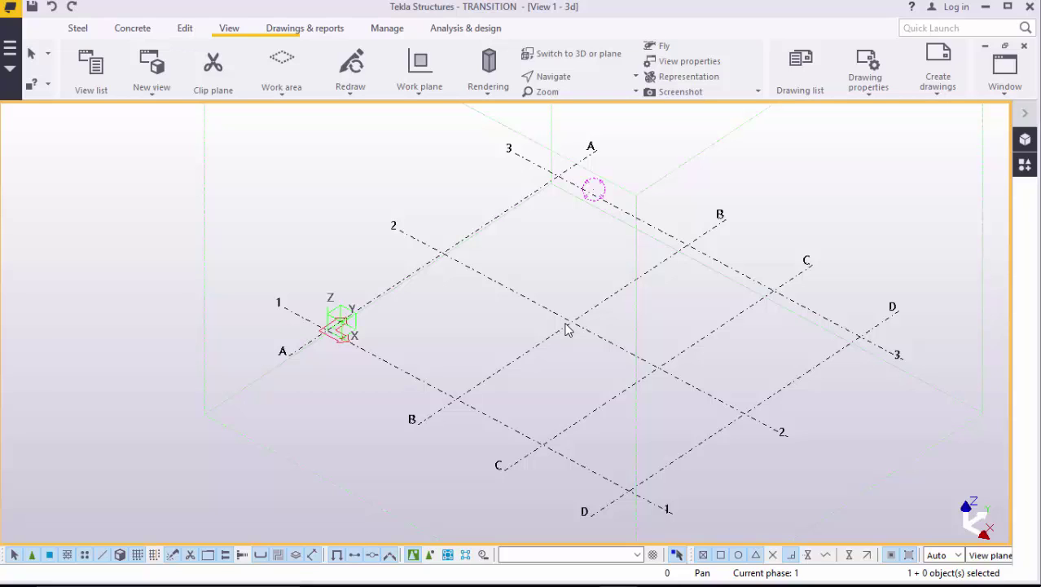
double_click(568, 328)
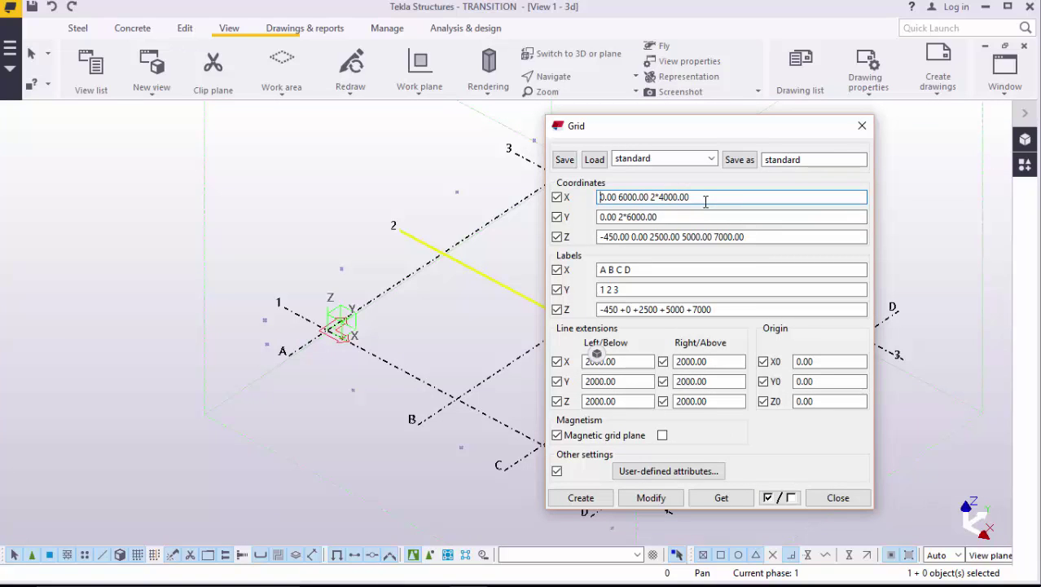
drag(706, 200, 593, 210)
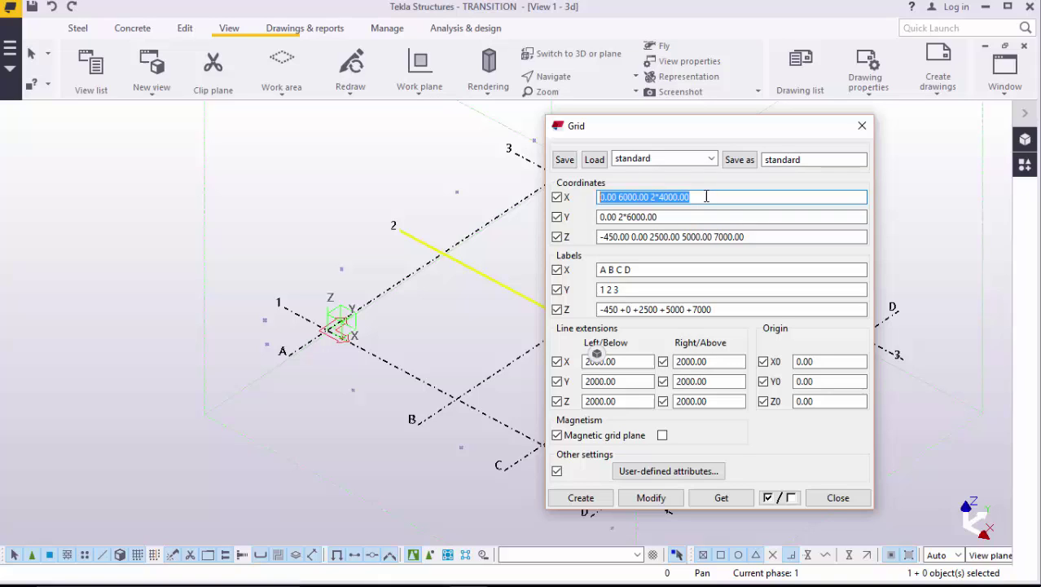
text(2)
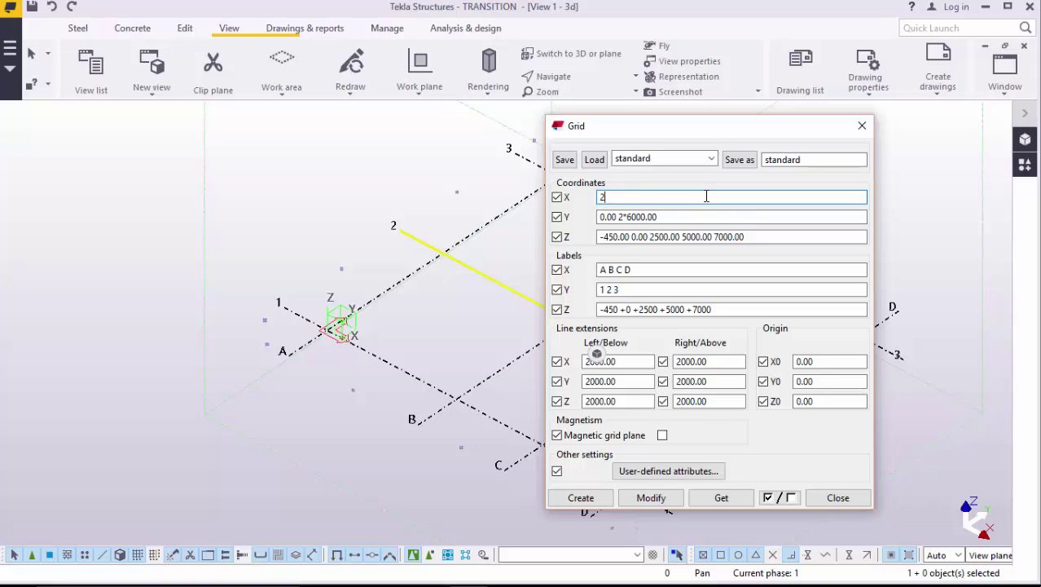
text(*9450)
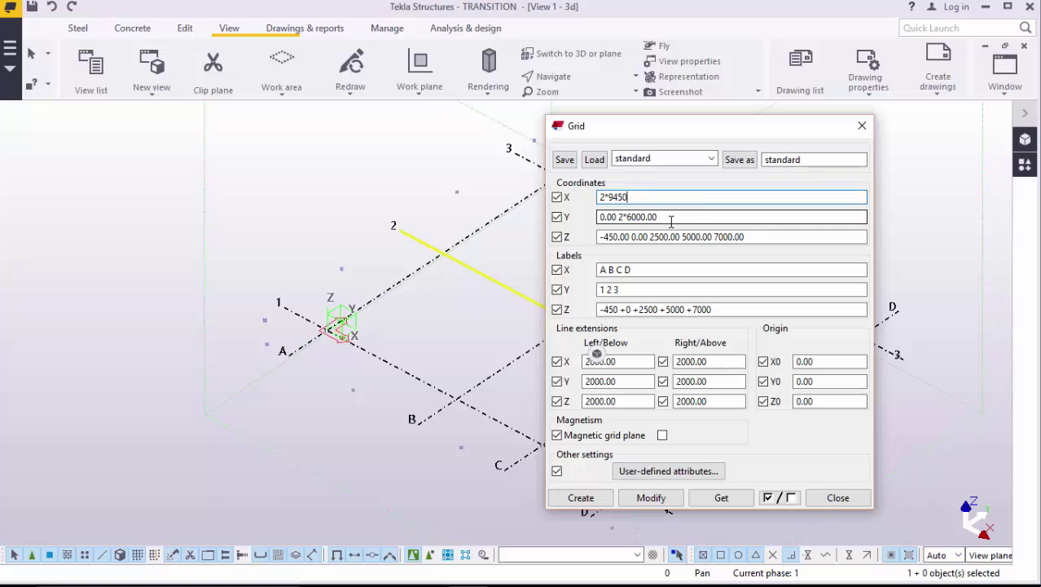
drag(668, 217, 598, 217)
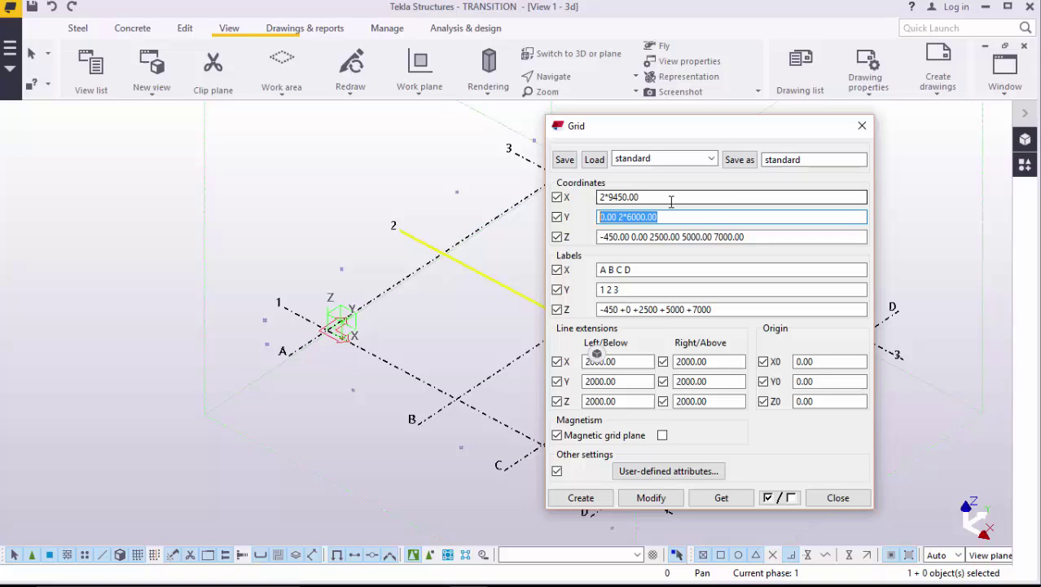
text(2*9450)
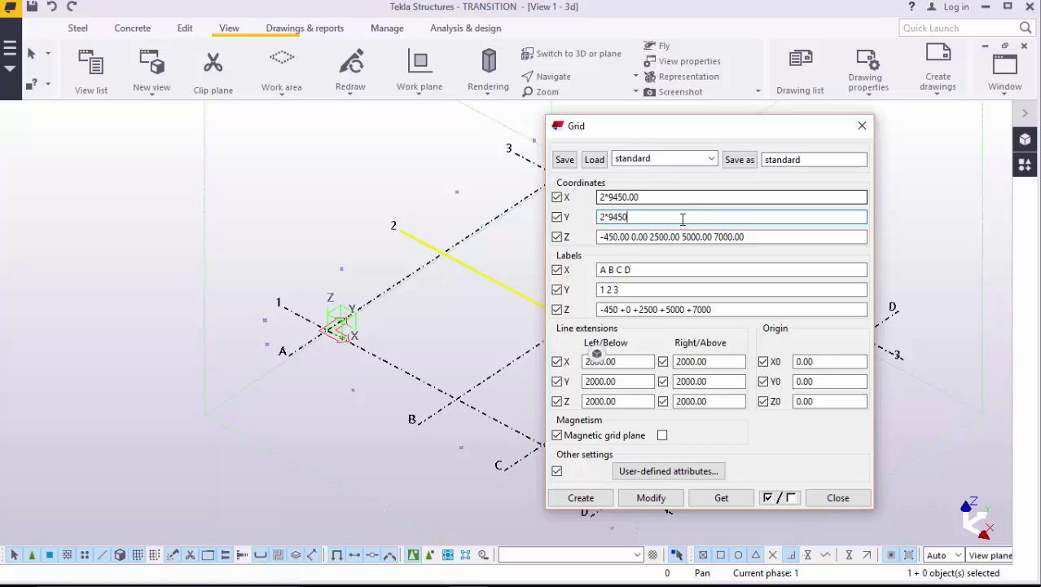
Step: Reduce the grid's Z coordinates to two levels, 0.00 and 19200
click(735, 237)
drag(746, 237, 736, 237)
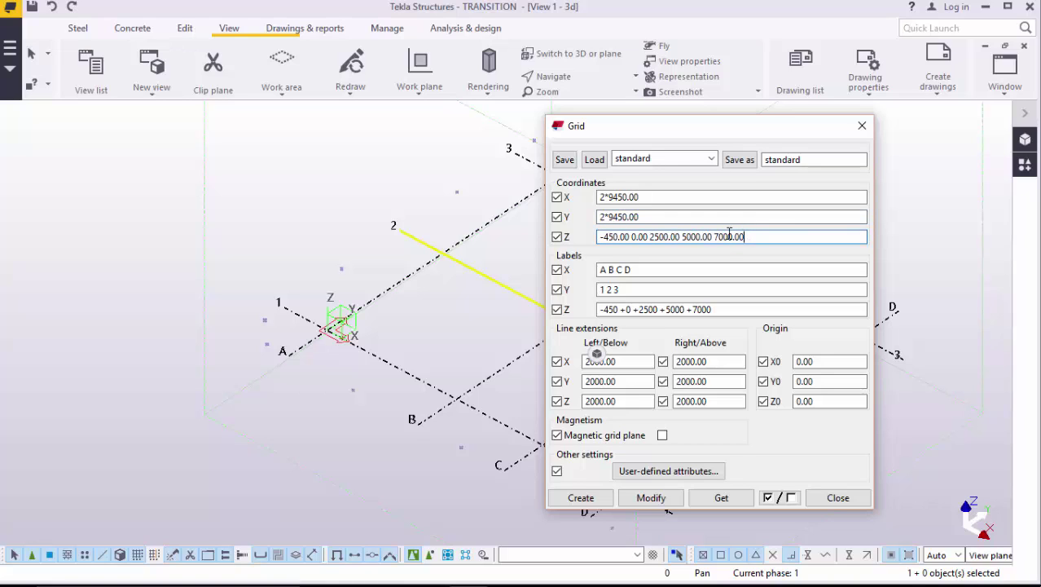
click(630, 237)
key(BackSpace)
key(BackSpace)
key(BackSpace)
key(BackSpace)
key(BackSpace)
key(BackSpace)
key(BackSpace)
key(BackSpace)
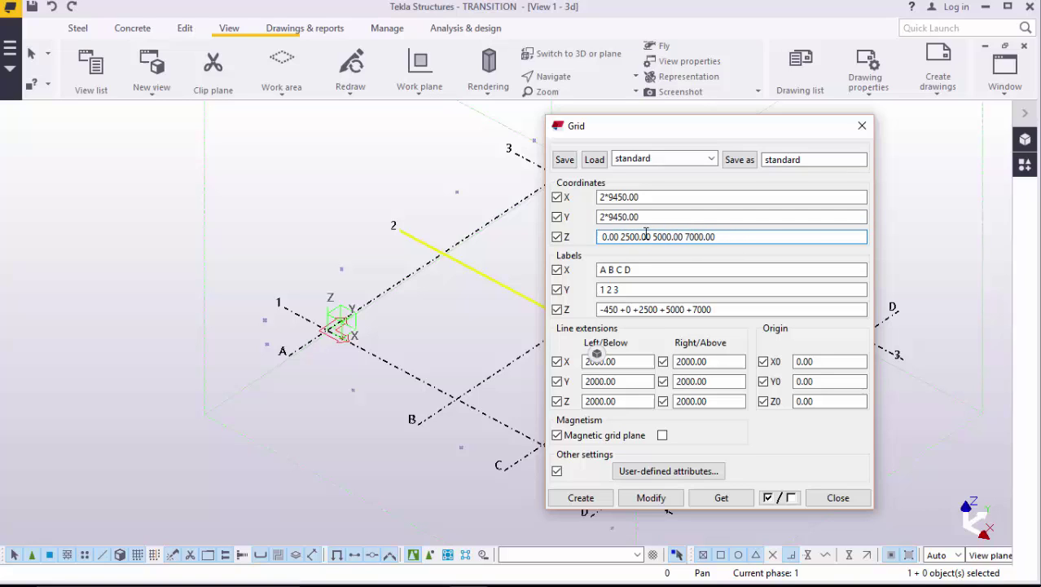
click(720, 237)
key(BackSpace)
key(BackSpace)
key(BackSpace)
key(BackSpace)
key(BackSpace)
key(BackSpace)
key(BackSpace)
key(BackSpace)
key(BackSpace)
key(BackSpace)
key(BackSpace)
key(BackSpace)
key(BackSpace)
key(BackSpace)
key(BackSpace)
key(BackSpace)
key(BackSpace)
key(BackSpace)
click(630, 236)
key(BackSpace)
key(BackSpace)
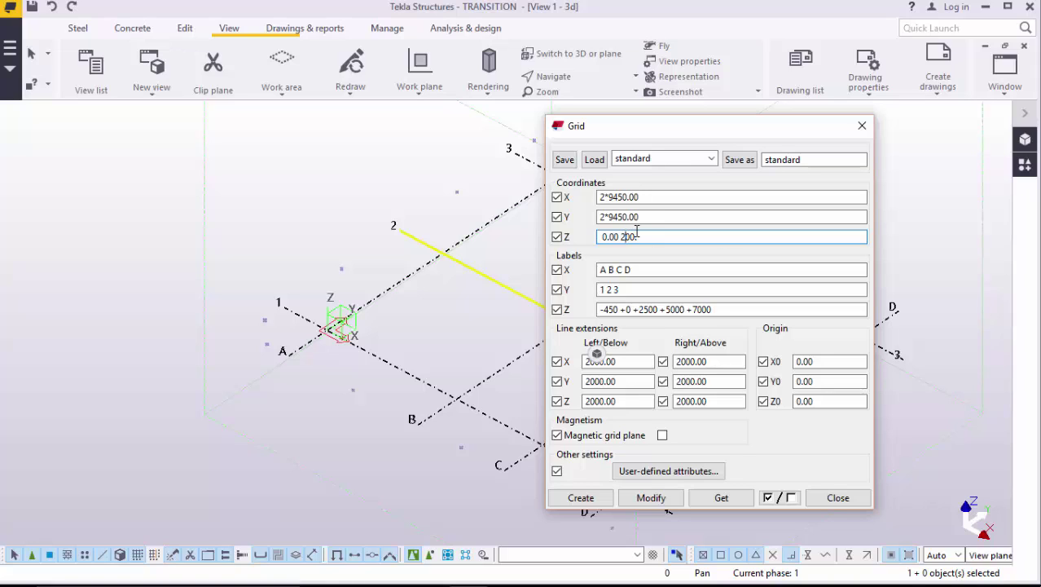
text(192)
key(BackSpace)
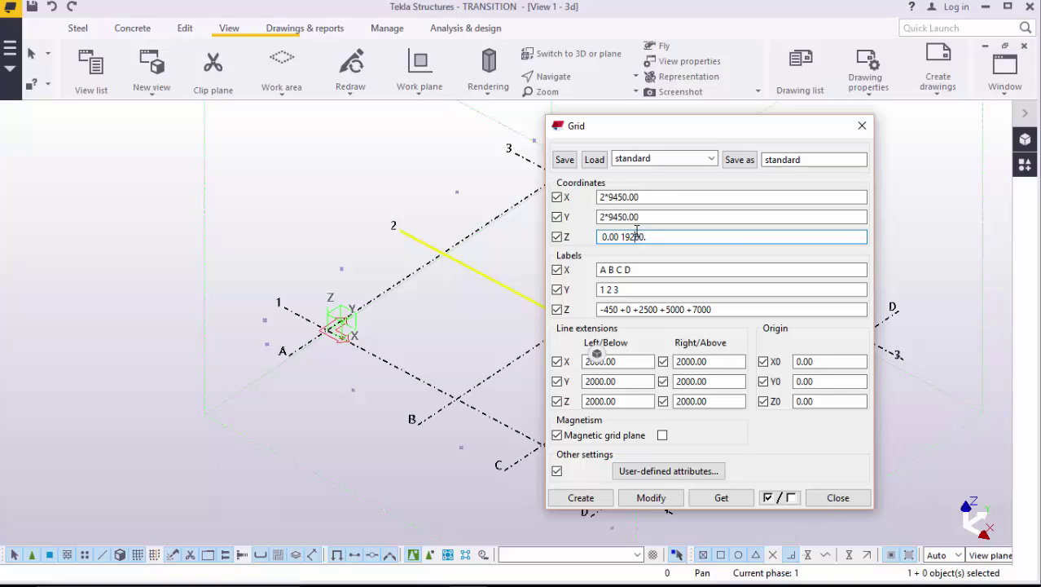
Step: Set the grid's Z labels to 0 and +19200, removing the other level labels
click(626, 309)
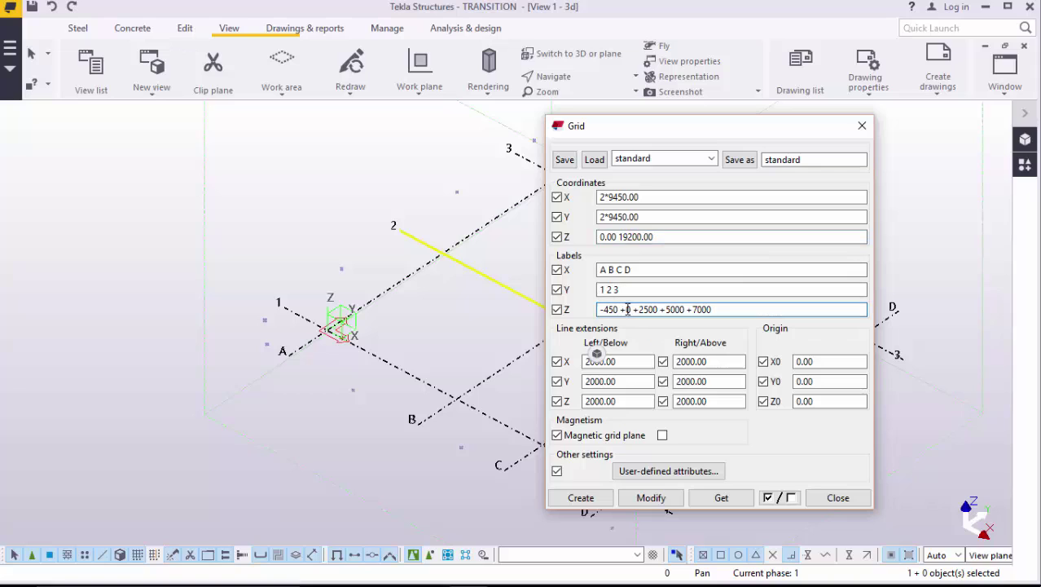
key(BackSpace)
key(BackSpace)
key(BackSpace)
key(BackSpace)
key(BackSpace)
key(BackSpace)
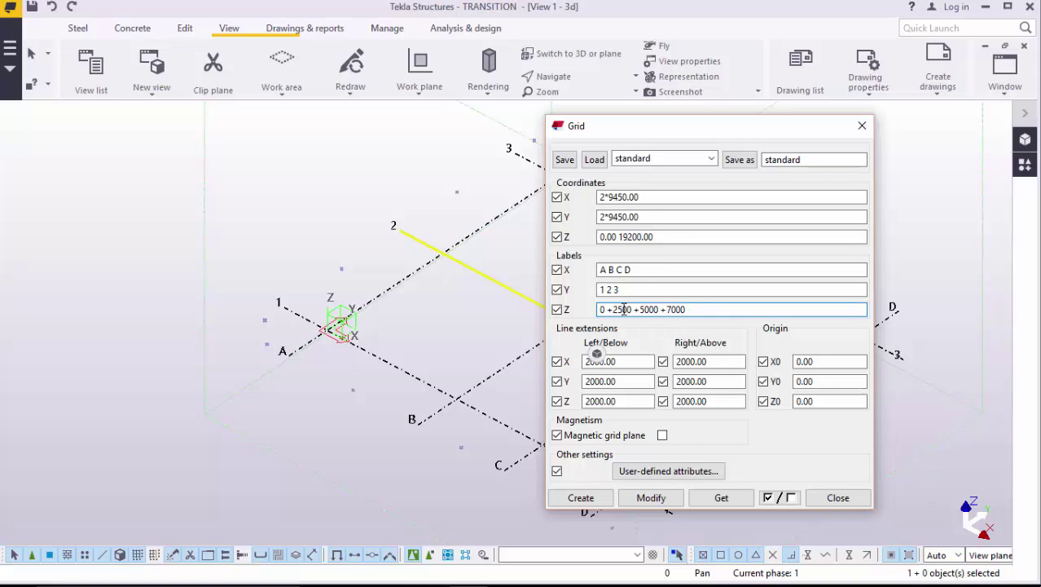
key(BackSpace)
key(BackSpace)
text(192)
click(693, 310)
key(BackSpace)
key(BackSpace)
key(BackSpace)
key(BackSpace)
key(BackSpace)
key(BackSpace)
key(BackSpace)
key(BackSpace)
key(BackSpace)
key(BackSpace)
key(BackSpace)
key(BackSpace)
key(BackSpace)
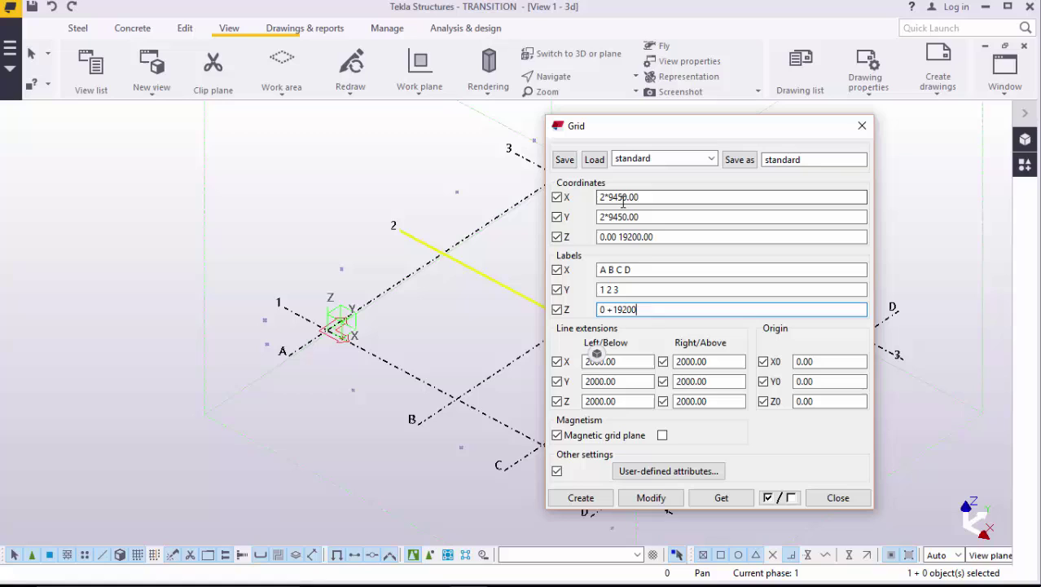
Step: Shorten the grid's X labels to A B and its Y labels to 1 2
click(635, 271)
key(BackSpace)
key(BackSpace)
key(BackSpace)
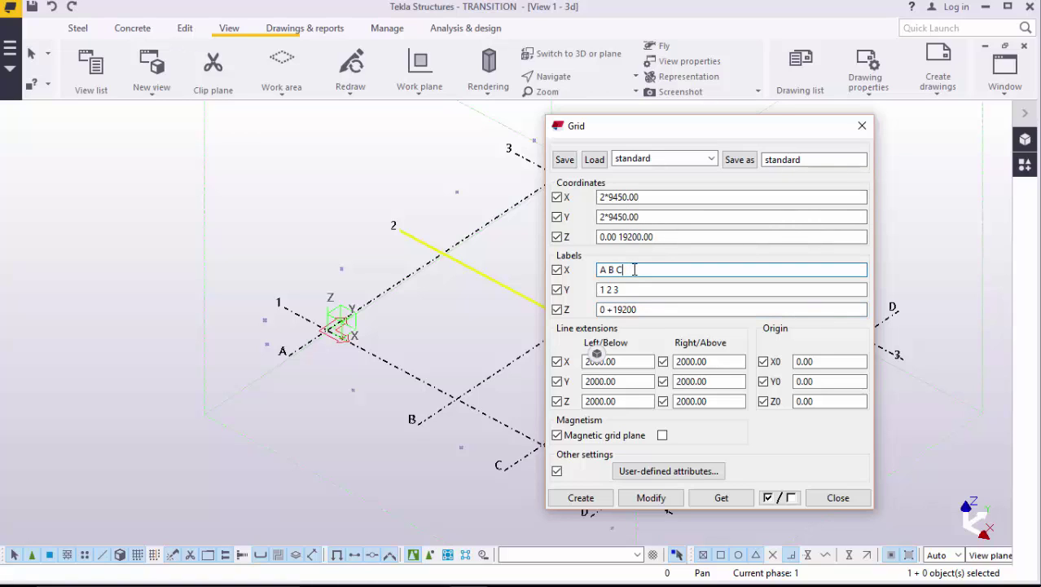
click(624, 289)
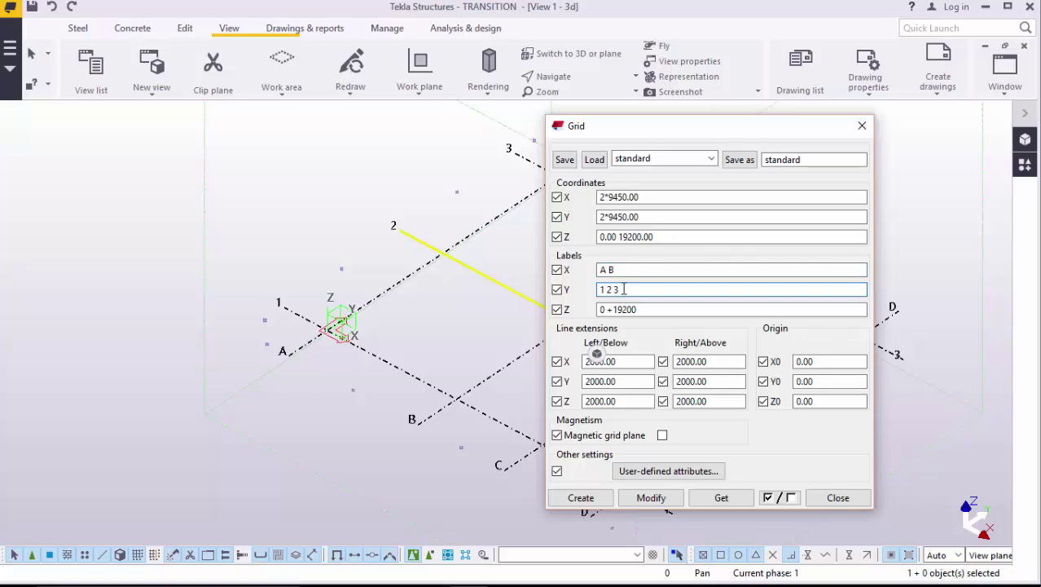
key(BackSpace)
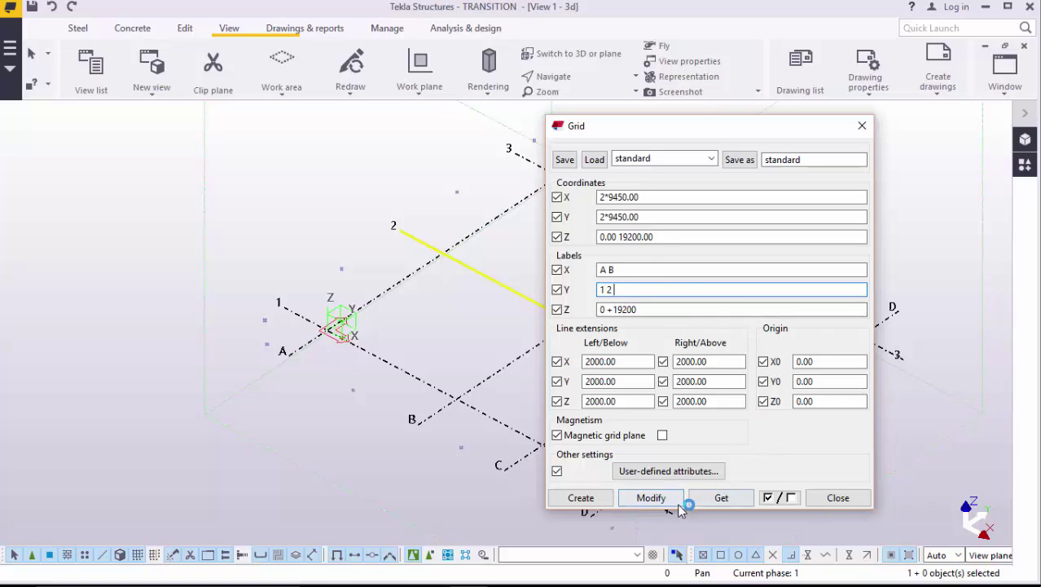
Step: Apply the changes to the existing grid, accept replacing its coordinates, and close the grid properties
click(653, 498)
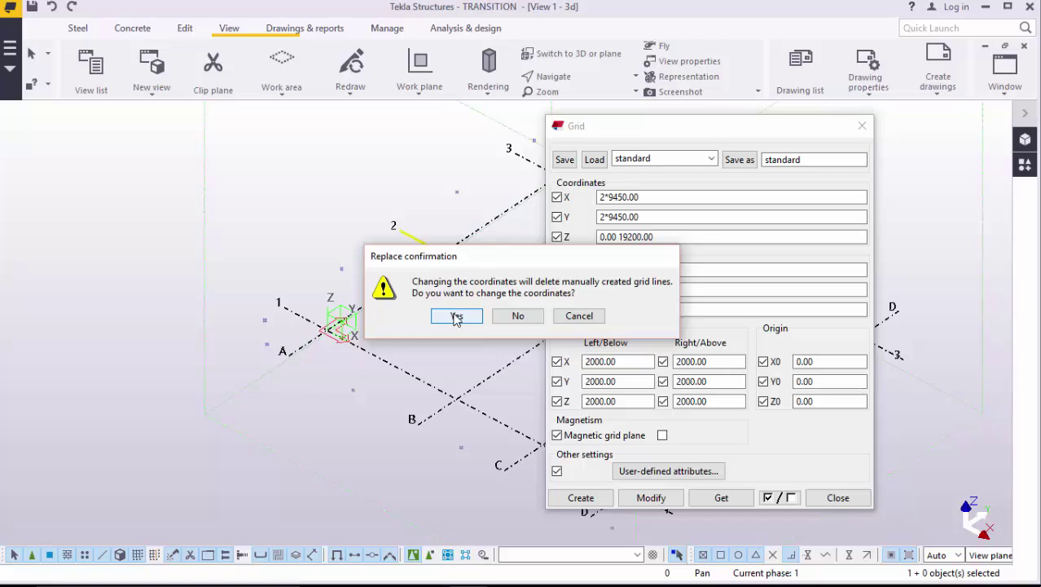
click(456, 317)
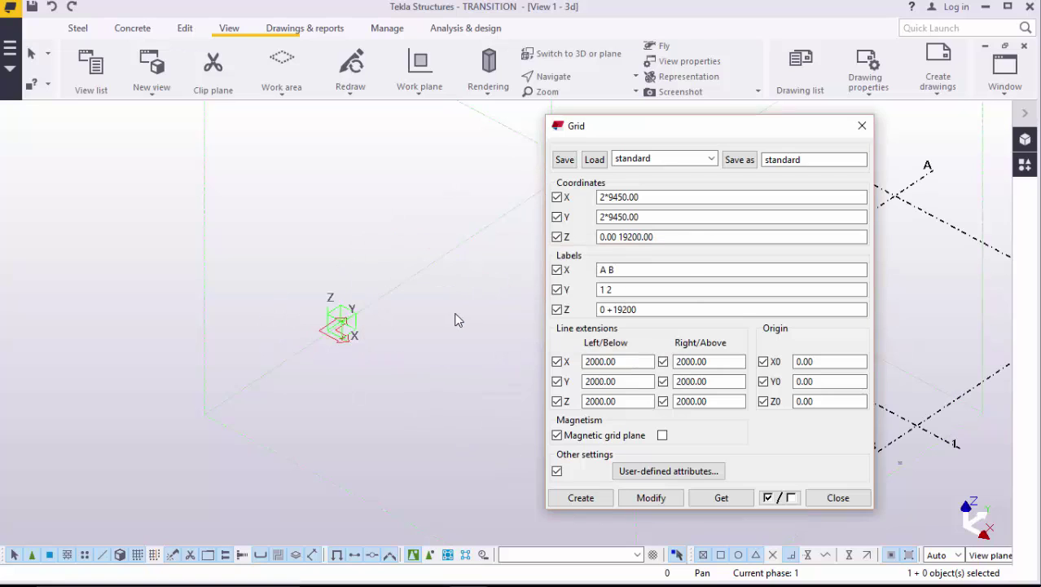
click(836, 497)
Step: Fit the 3D view's work area around the modified grid
key(Home)
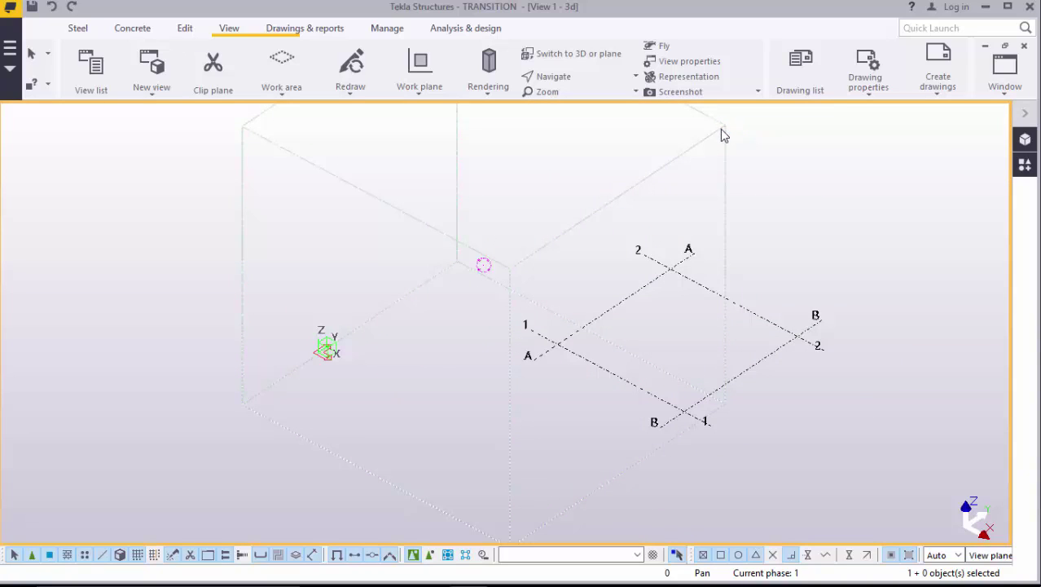
right_click(721, 129)
click(812, 202)
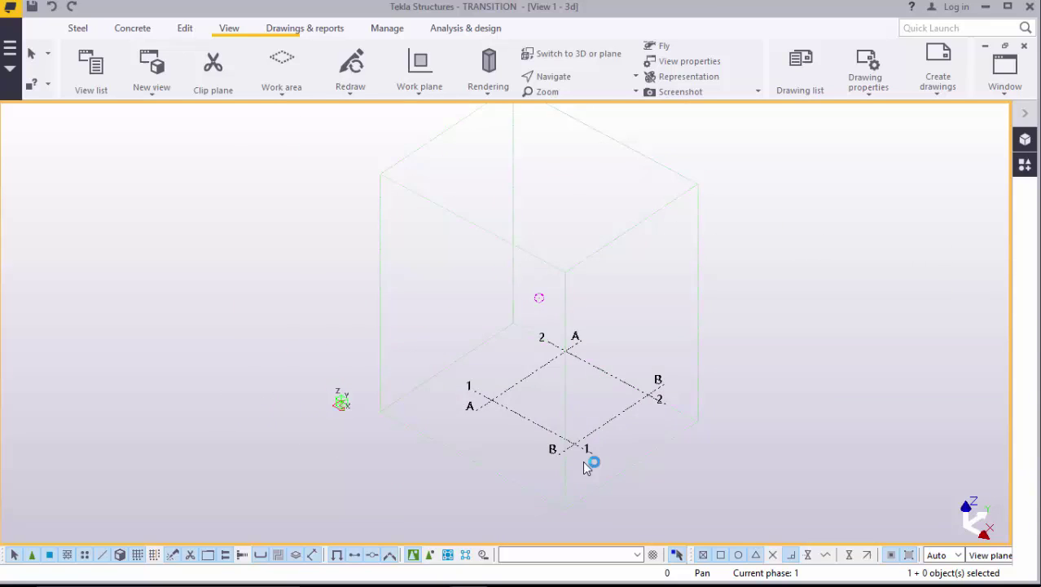
scroll(575, 453, up, 4)
scroll(716, 364, down, 1)
scroll(719, 363, down, 1)
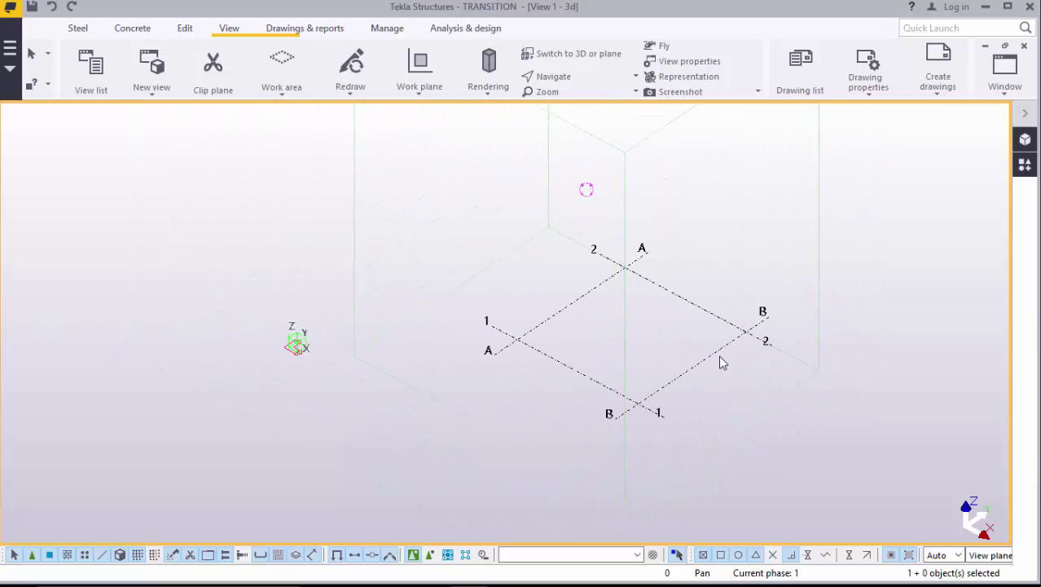
scroll(559, 367, up, 1)
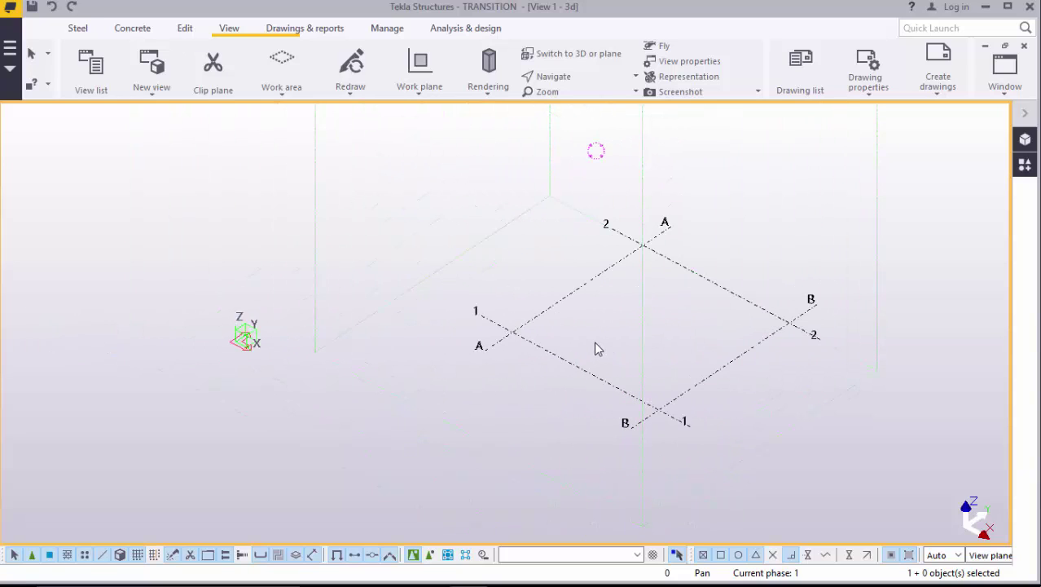
Step: Place a concrete pad footing at the intersection of grid lines B and 1, and end the command
click(132, 28)
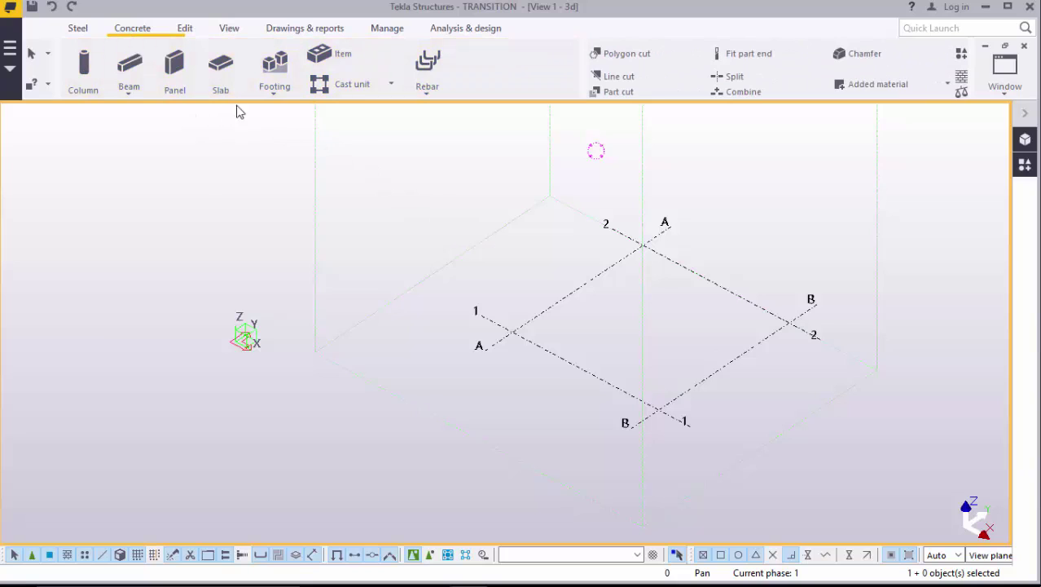
click(276, 98)
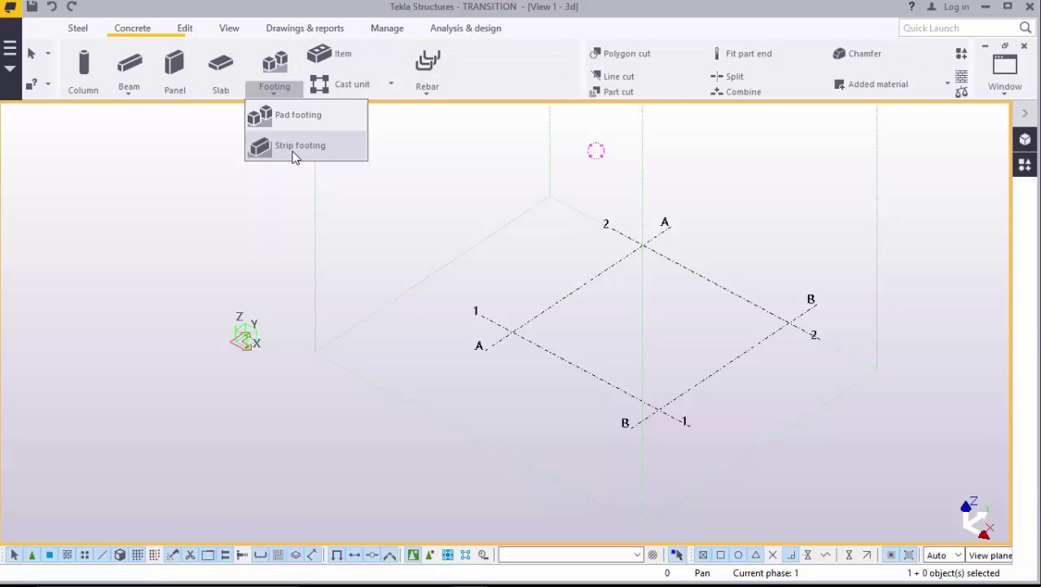
click(277, 114)
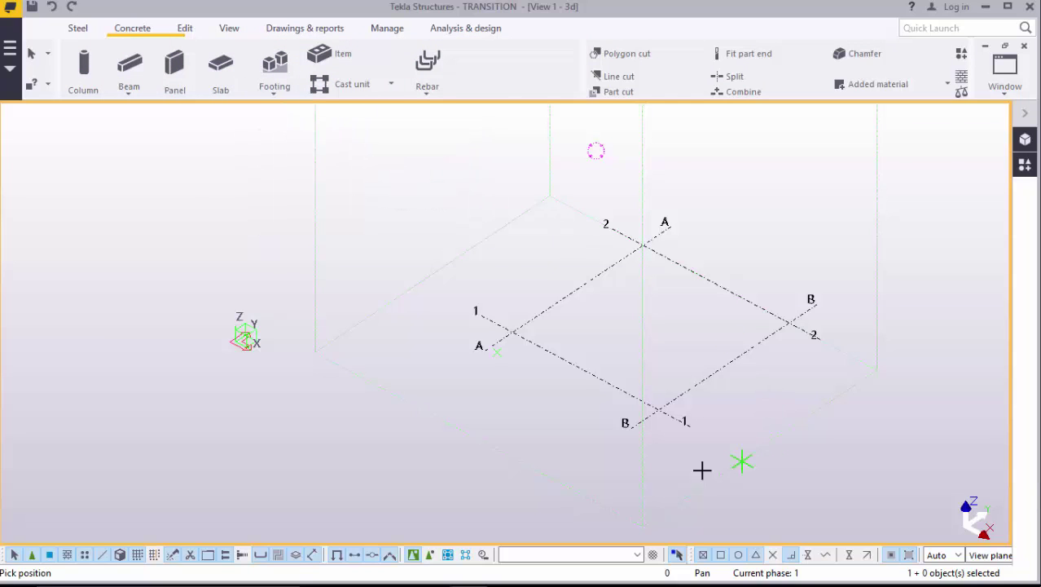
scroll(689, 457, up, 1)
click(652, 390)
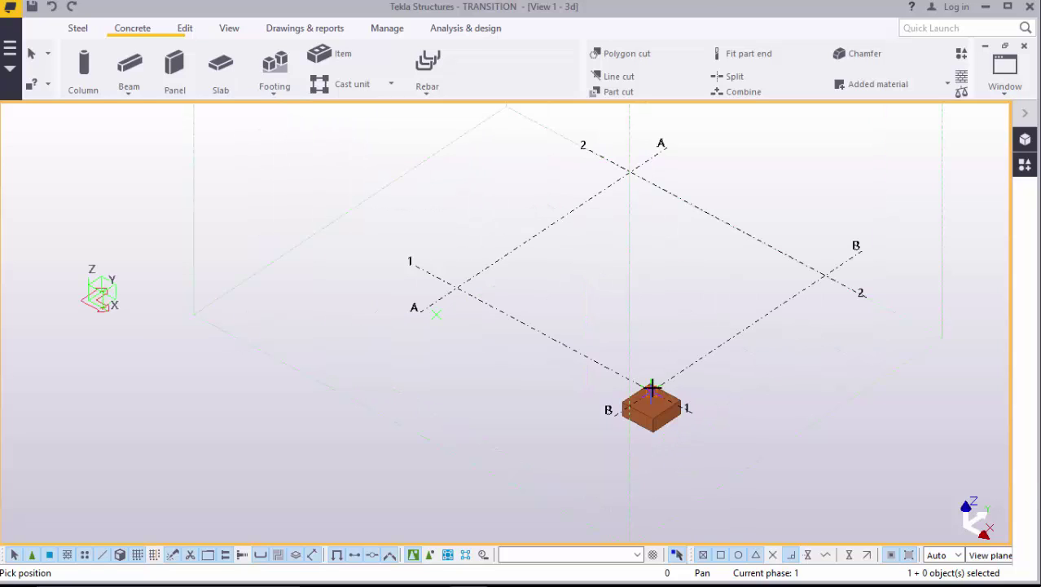
right_click(797, 367)
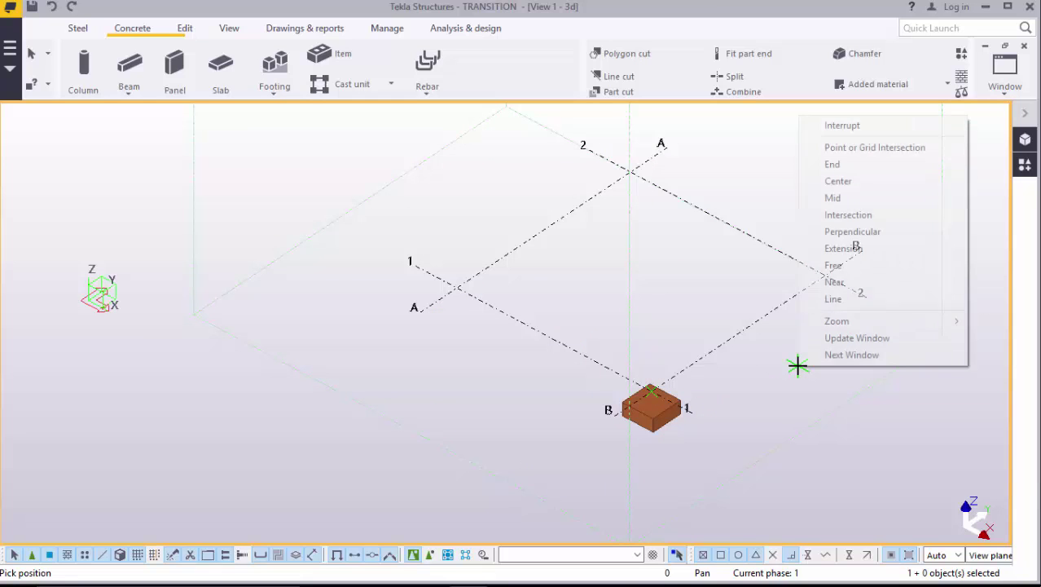
click(847, 126)
Step: Change the pad footing's profile to 3000*3000 and apply it to the placed footing
scroll(656, 432, up, 3)
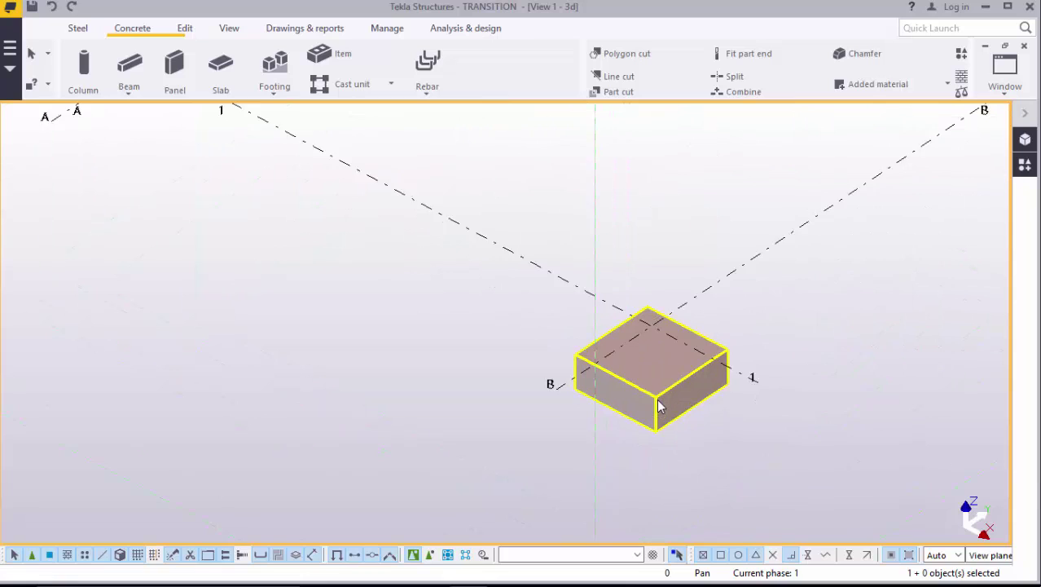
scroll(660, 406, up, 1)
double_click(685, 395)
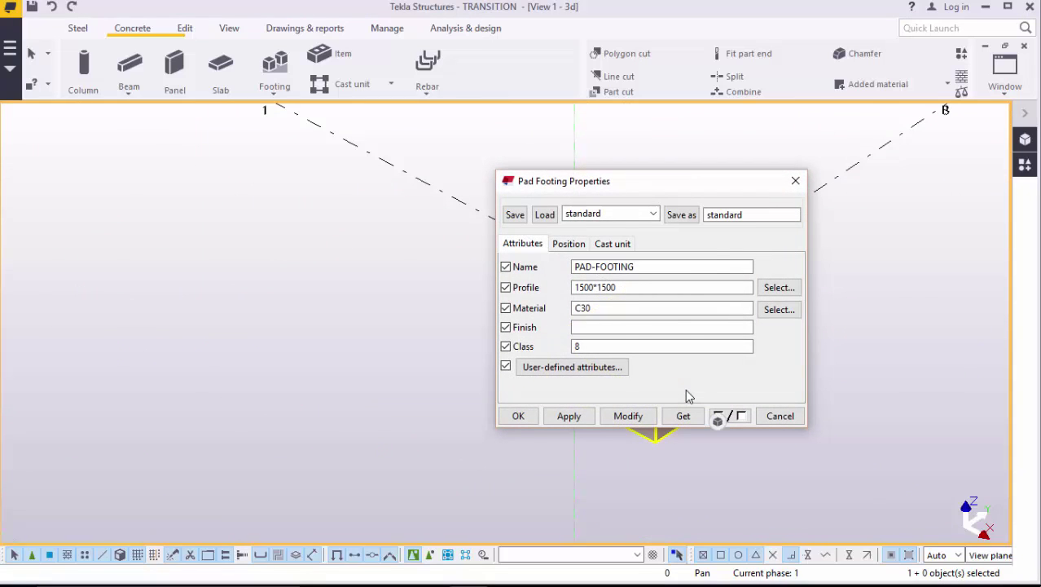
click(627, 288)
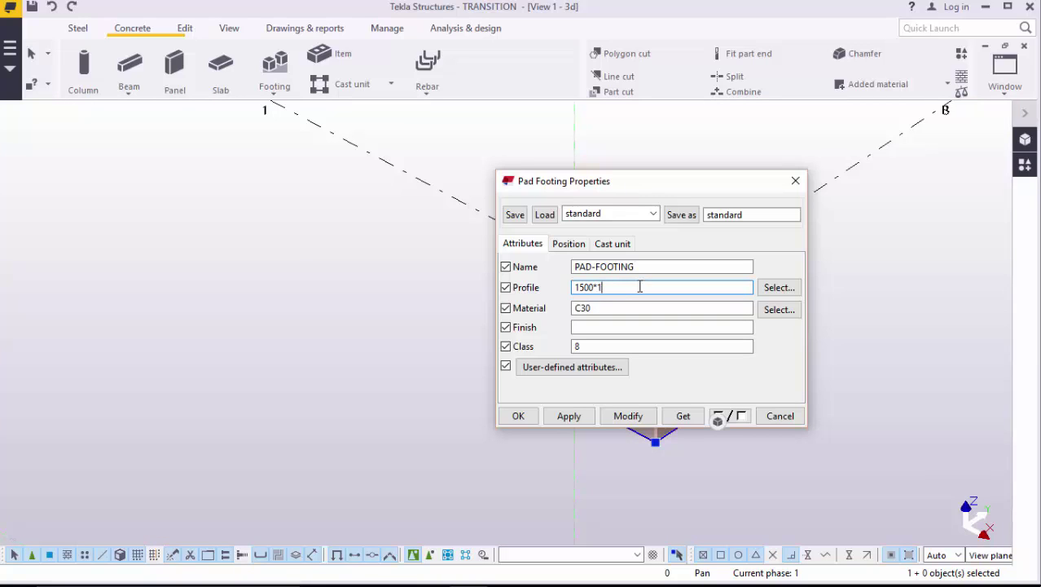
text(3000)
click(593, 287)
key(BackSpace)
key(BackSpace)
key(BackSpace)
key(BackSpace)
text(3000)
click(623, 417)
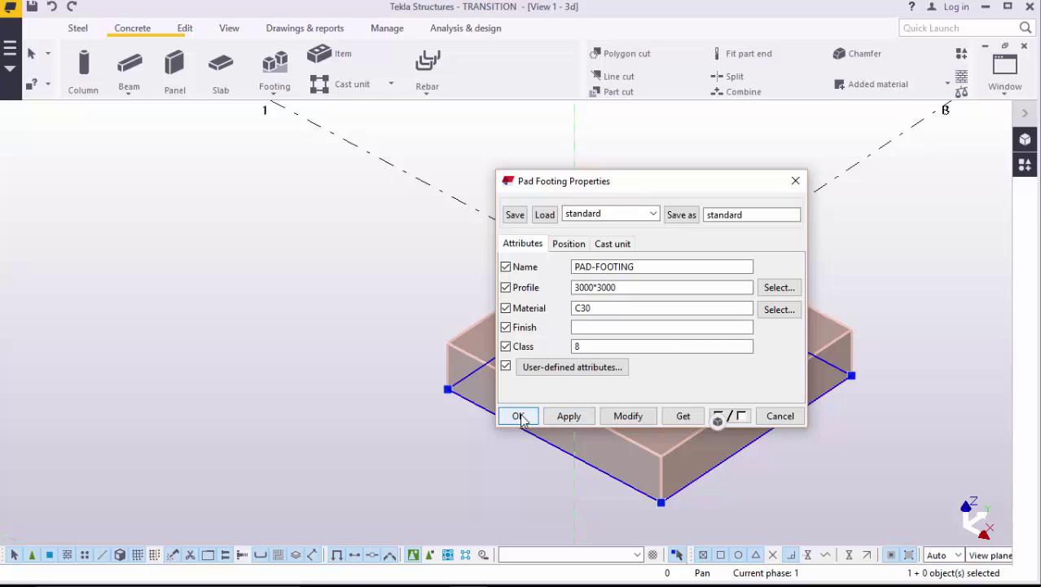
Step: Set the pad footing's bottom level to -2500, apply it to the placed footing, and close the footing properties
click(570, 244)
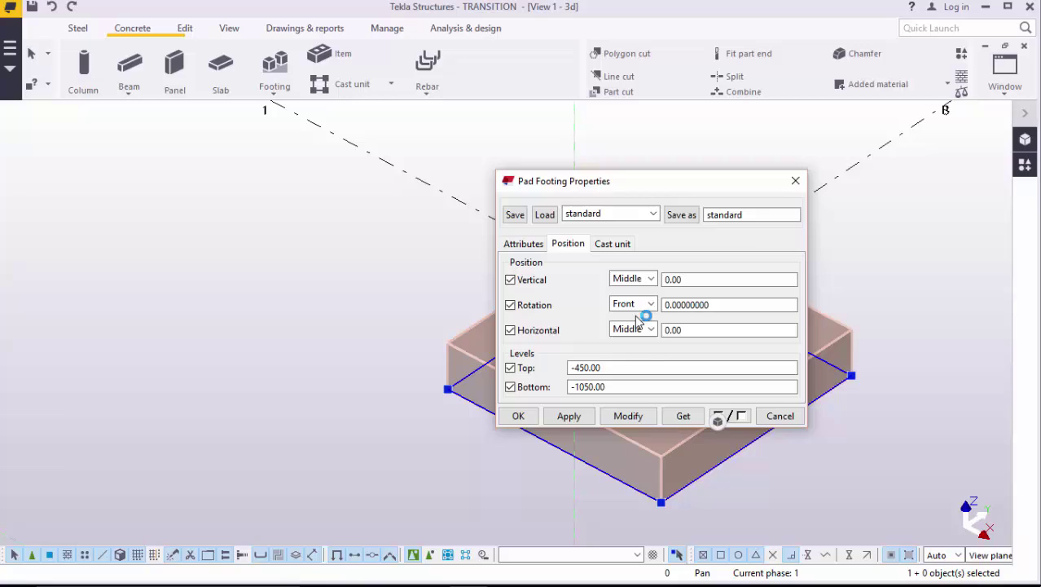
click(612, 387)
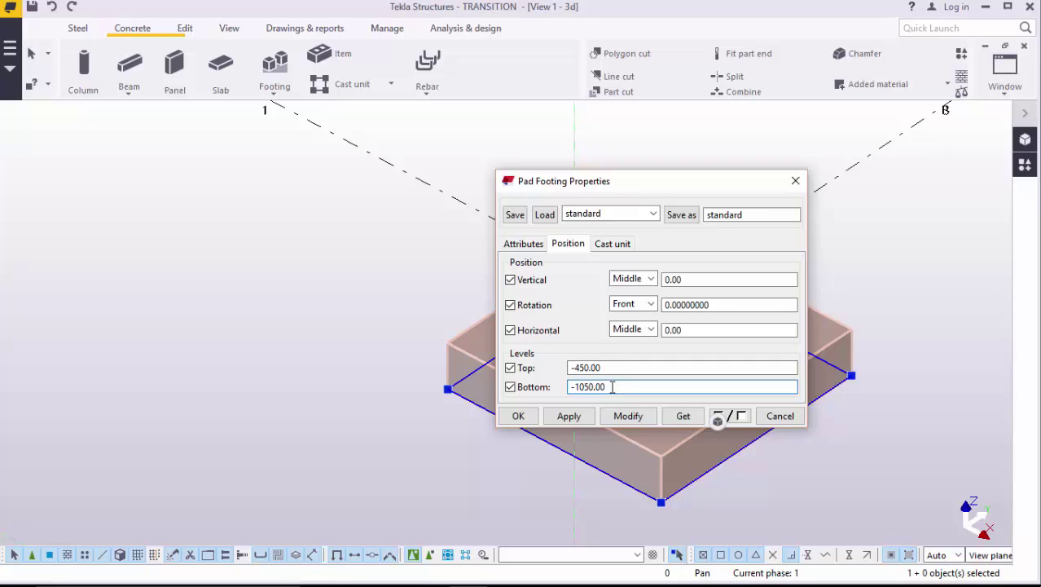
key(BackSpace)
key(BackSpace)
text(2500)
click(625, 416)
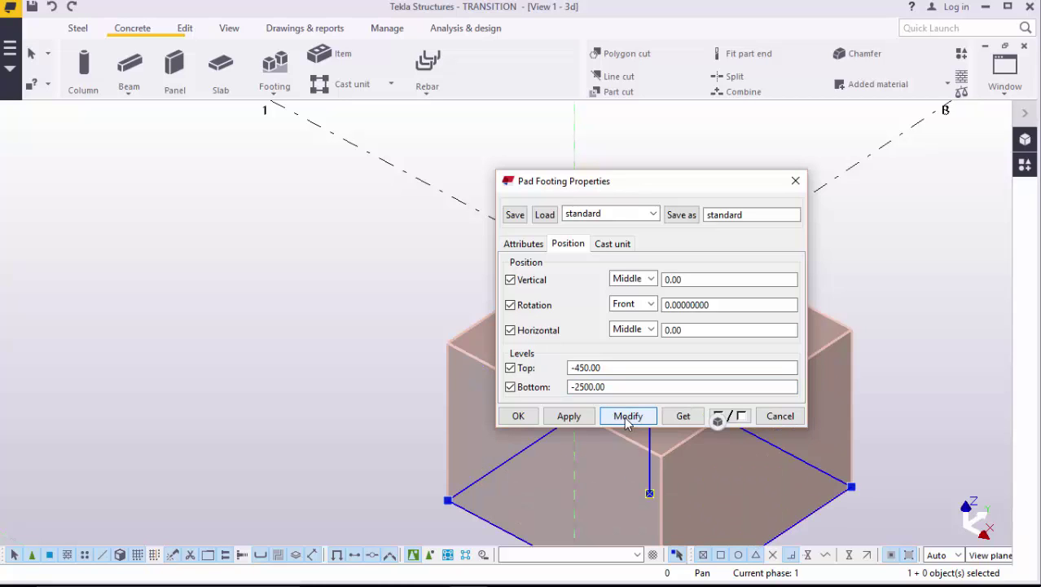
click(519, 415)
scroll(640, 295, down, 2)
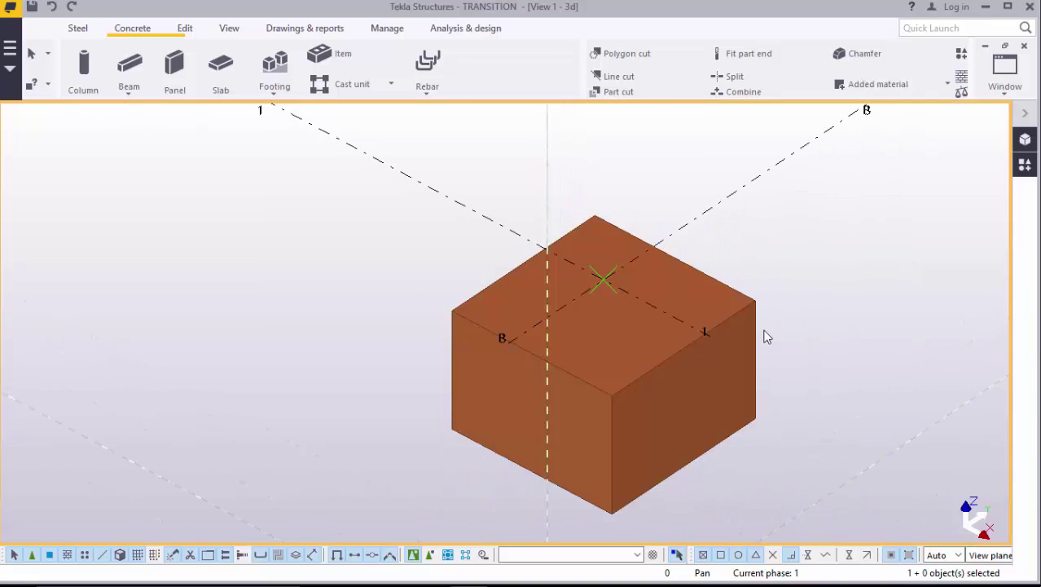
Step: Copy the pad footing from grid intersection B-1 to intersections B-2, A-2 and A-1, then end the copying and clear the selection
click(698, 389)
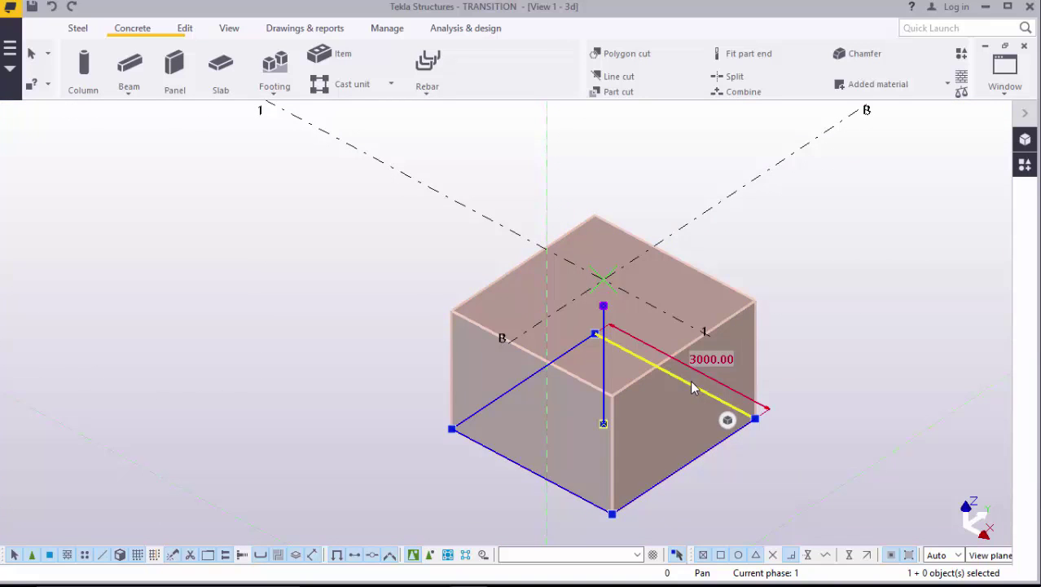
scroll(664, 391, down, 2)
scroll(780, 269, down, 2)
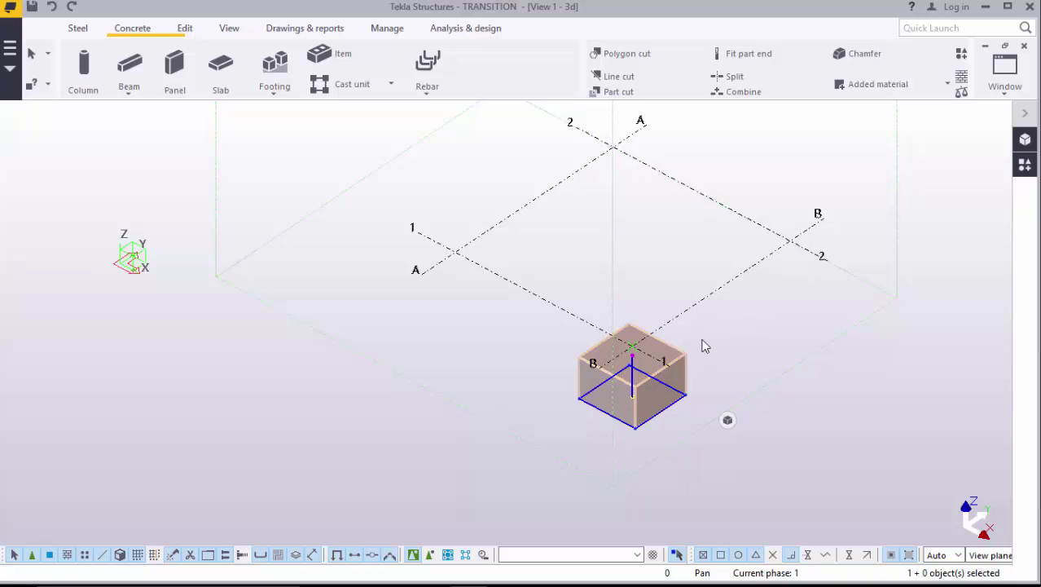
right_click(766, 348)
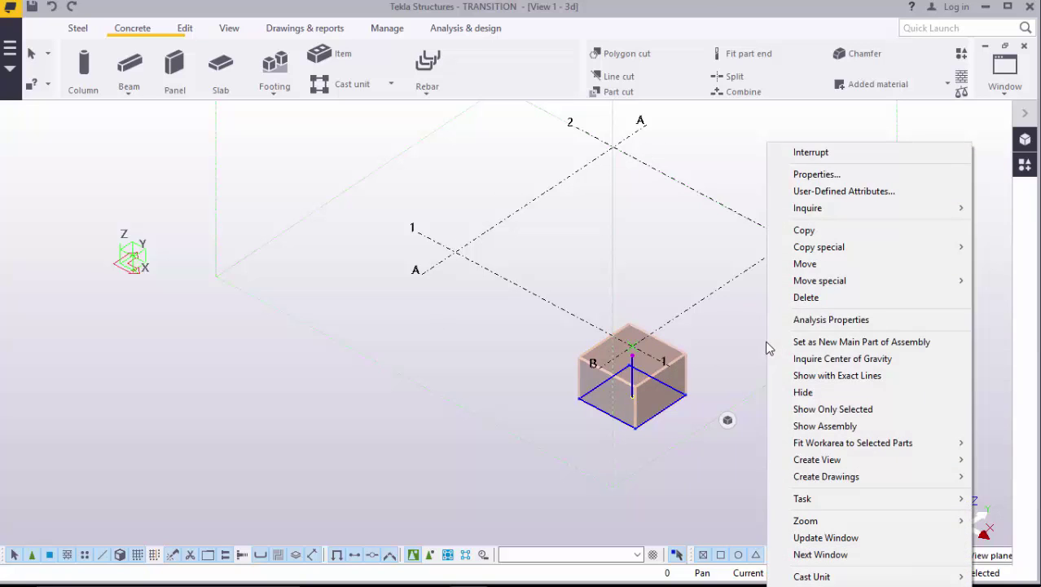
click(821, 232)
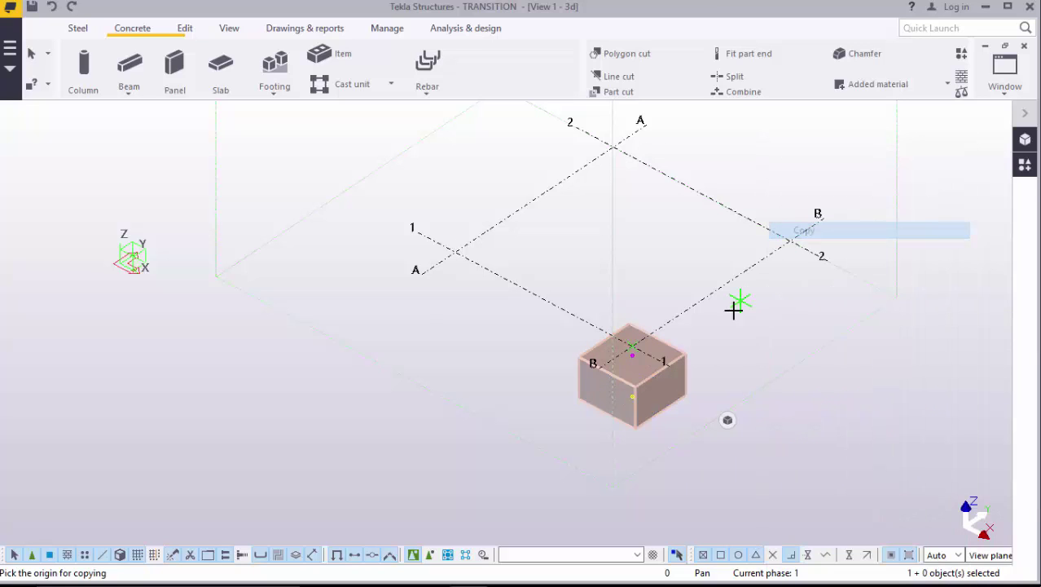
click(632, 346)
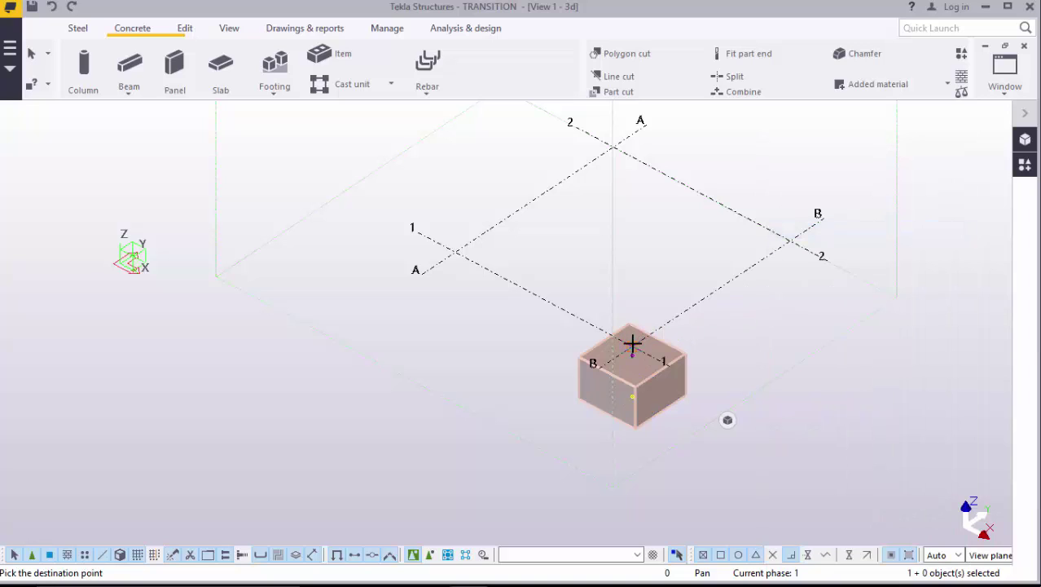
click(788, 240)
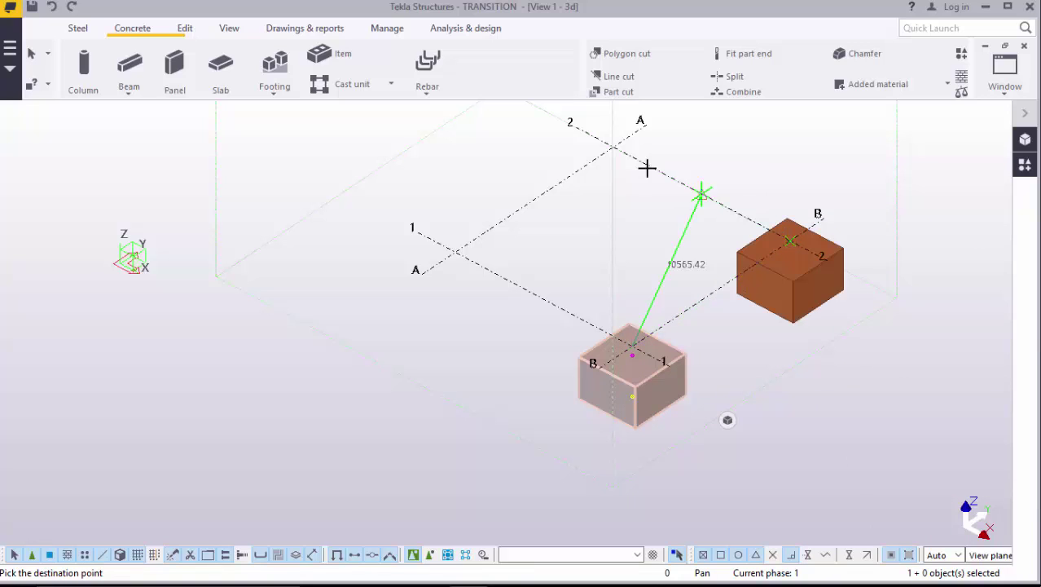
click(614, 145)
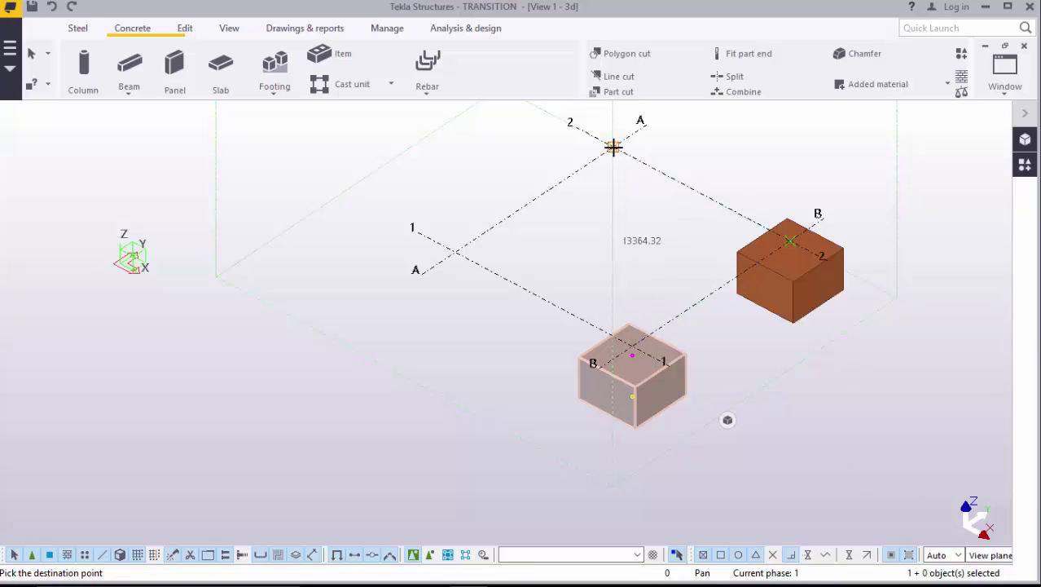
click(456, 251)
right_click(442, 144)
click(477, 155)
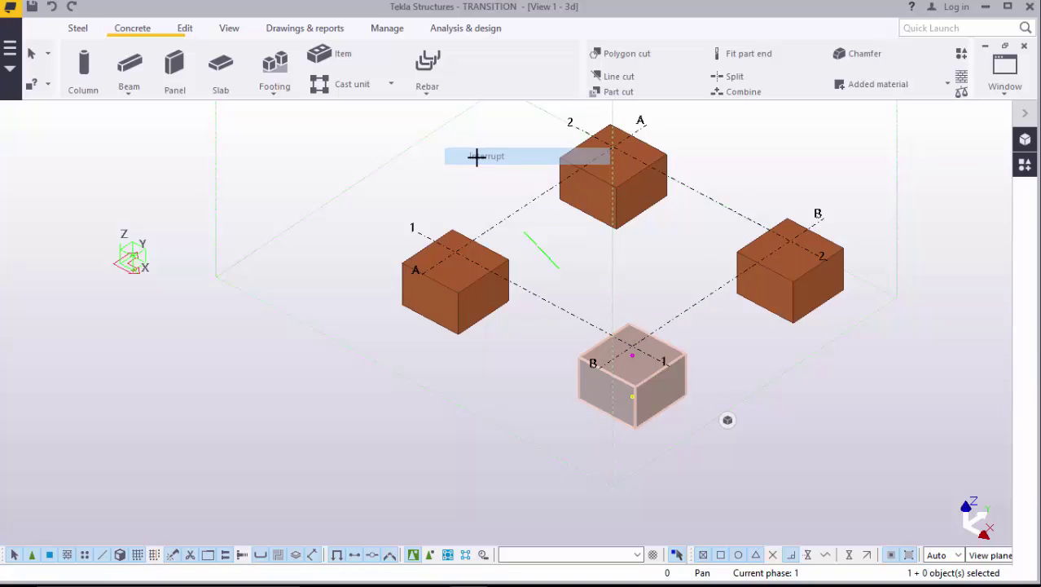
ctrl+middle_drag(664, 348, 675, 316)
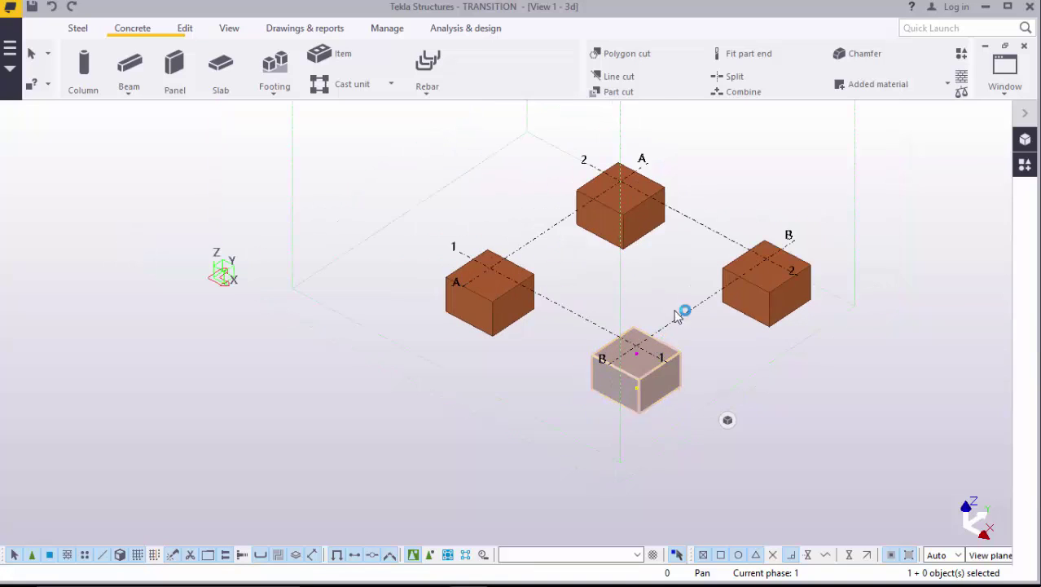
right_click(777, 149)
click(803, 152)
click(754, 181)
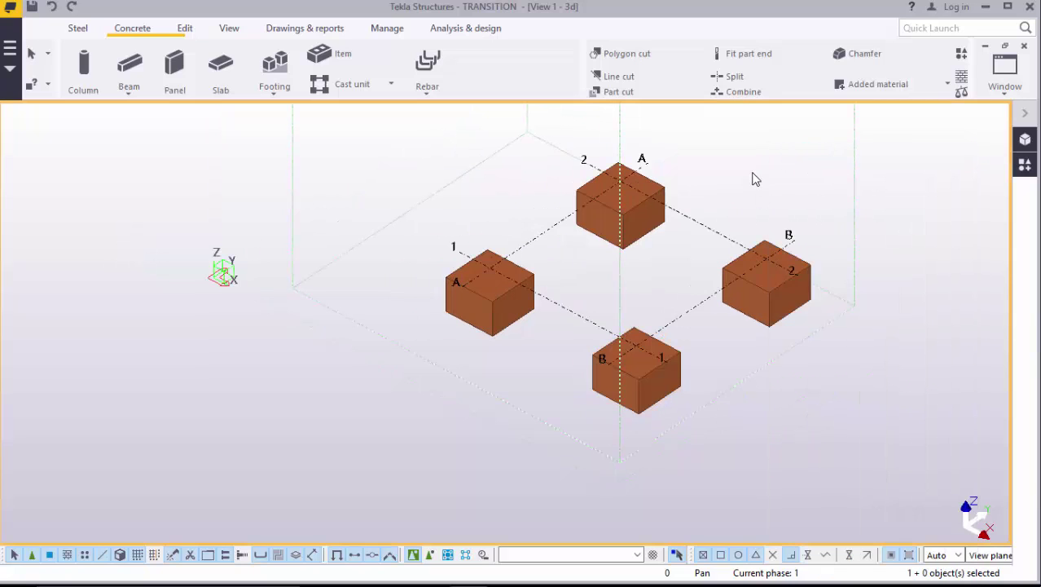
Step: Create views along all grid lines of the grid using the standard view settings
scroll(651, 326, up, 3)
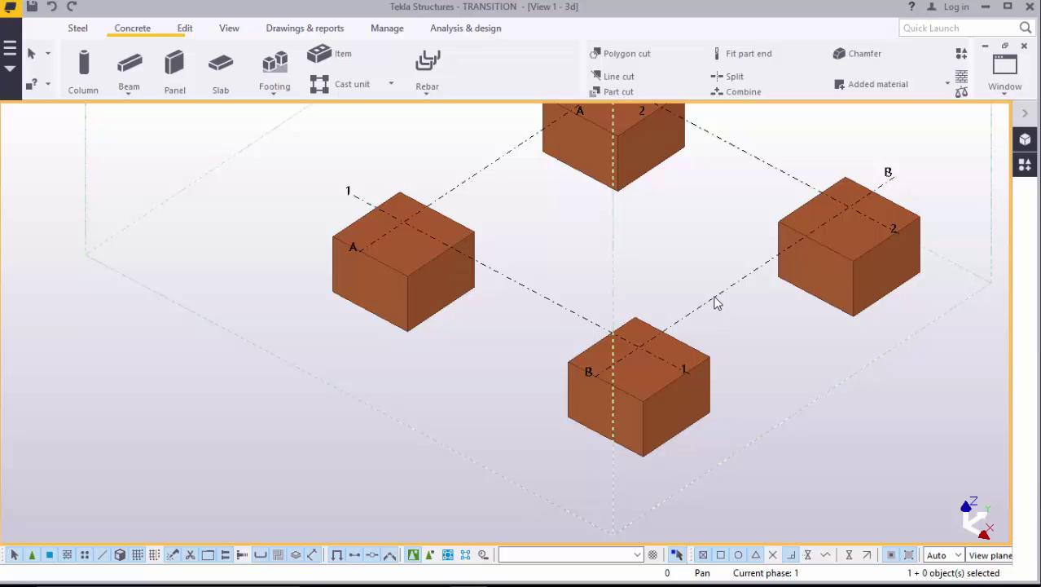
right_click(715, 300)
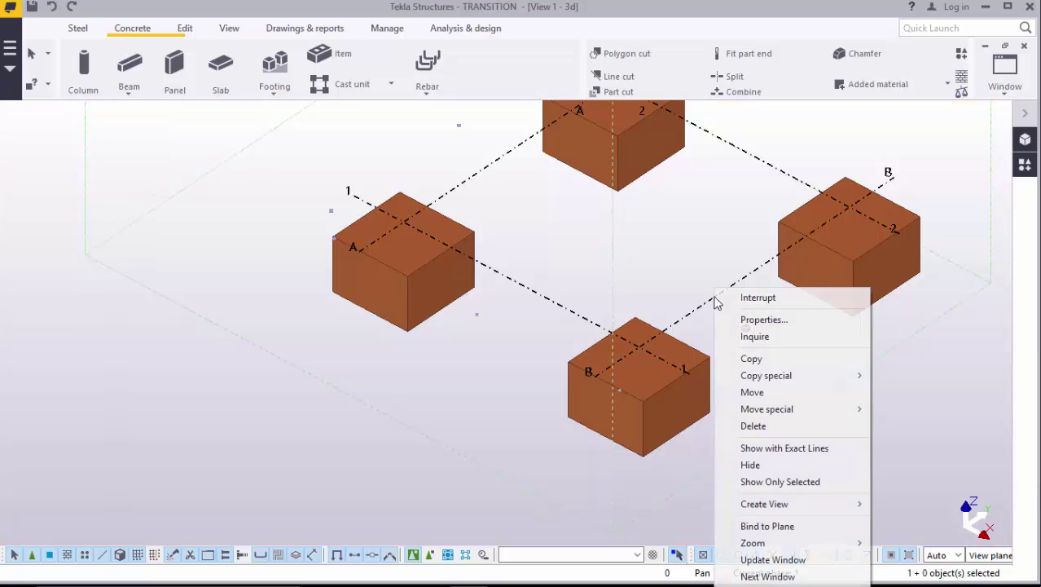
mouse_move(770, 504)
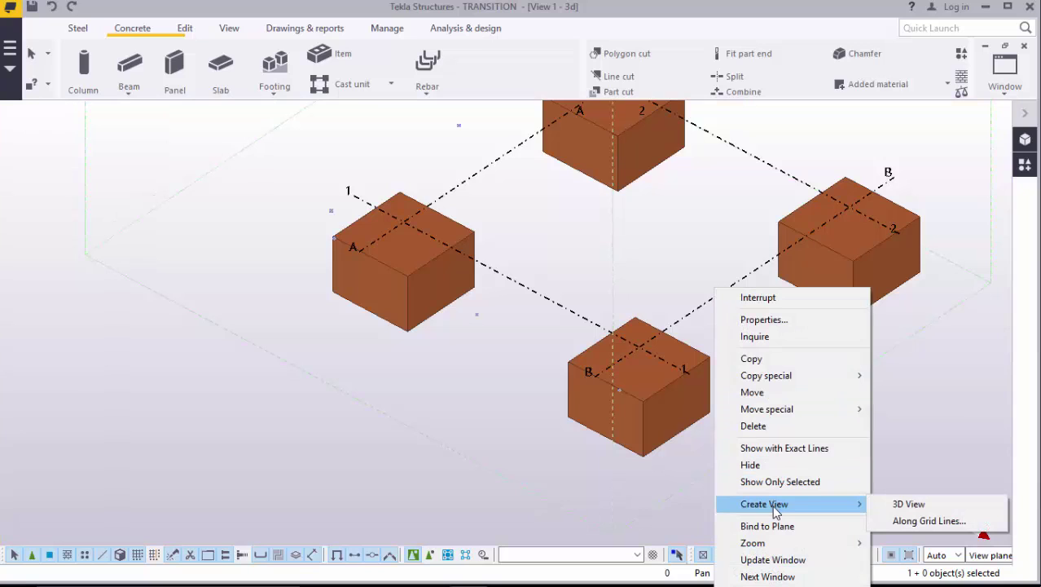
click(912, 523)
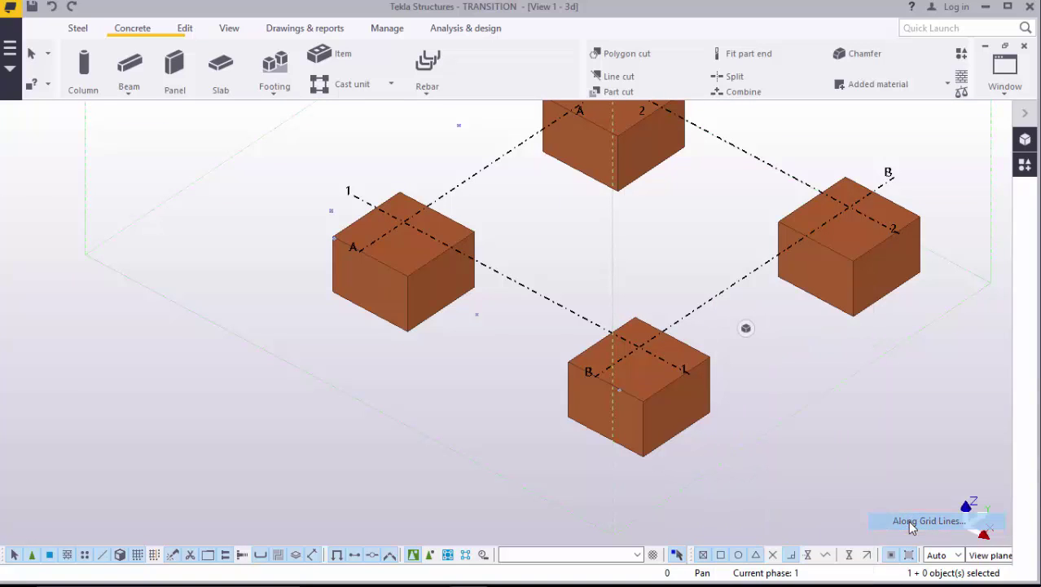
click(175, 355)
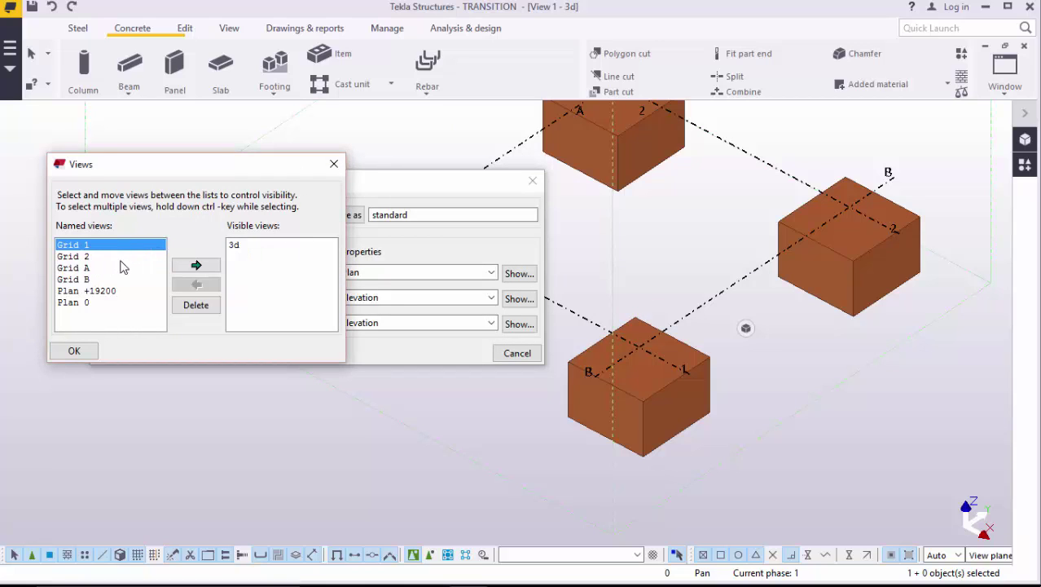
Step: Make the Grid 1 and Grid A views visible, and close the view list and the grid-line view creation dialog
click(198, 268)
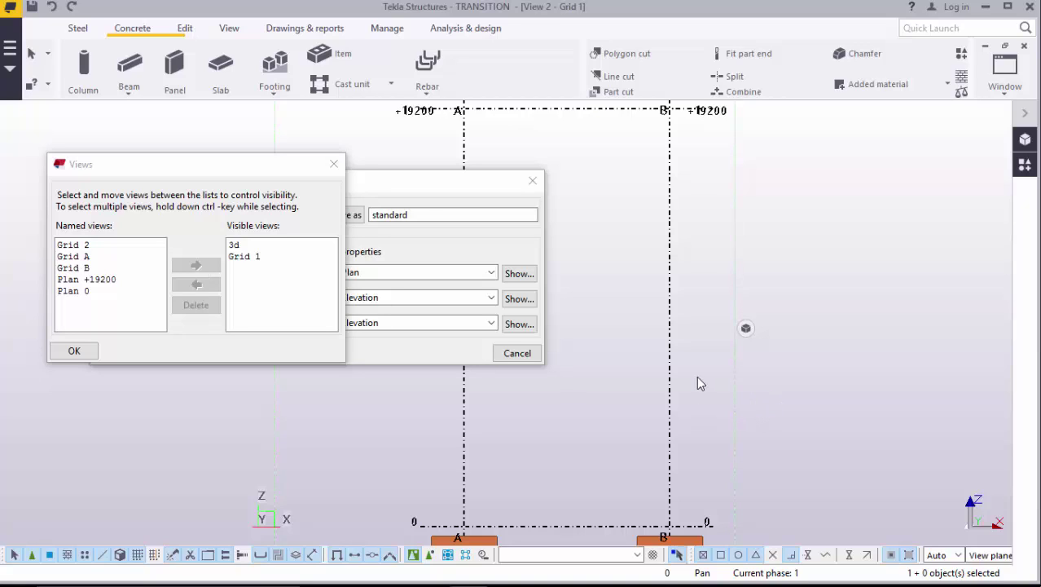
click(73, 256)
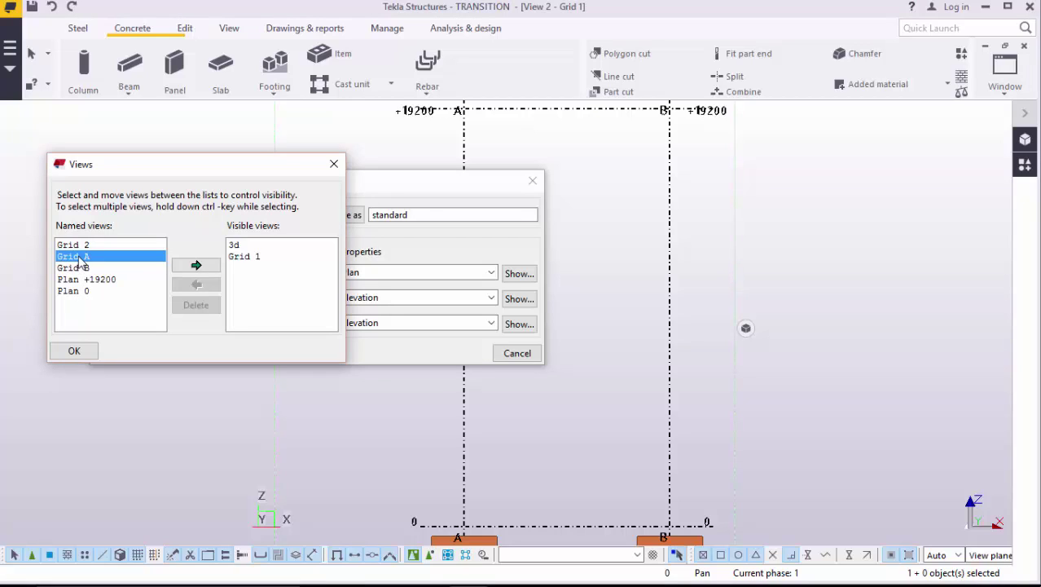
click(195, 267)
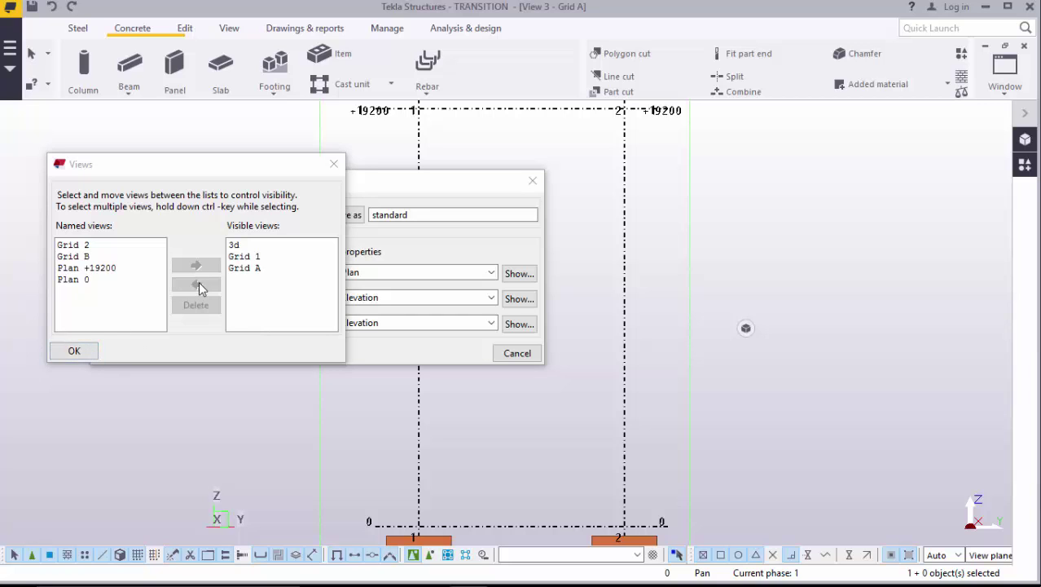
click(90, 353)
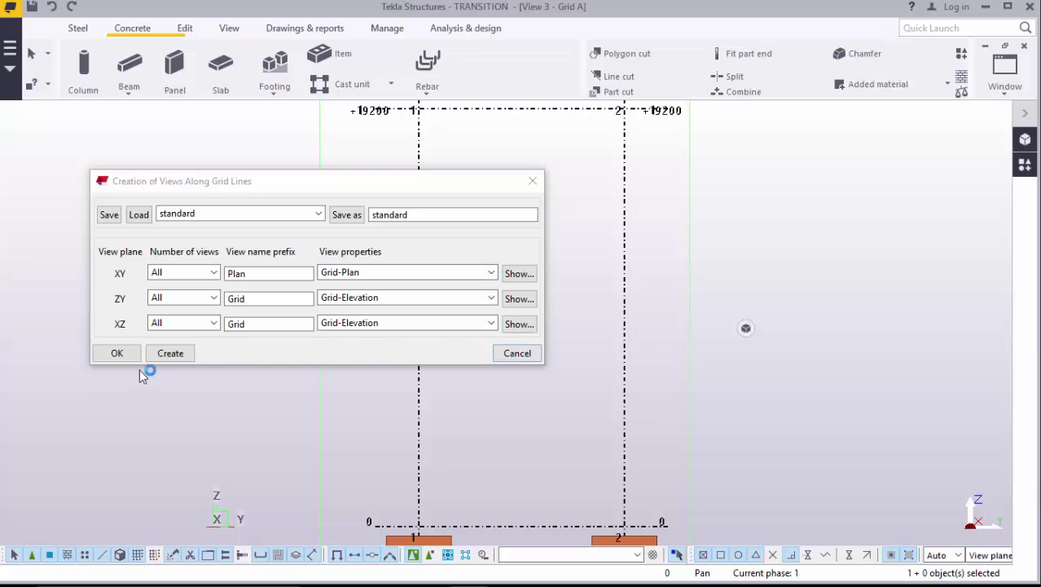
click(119, 353)
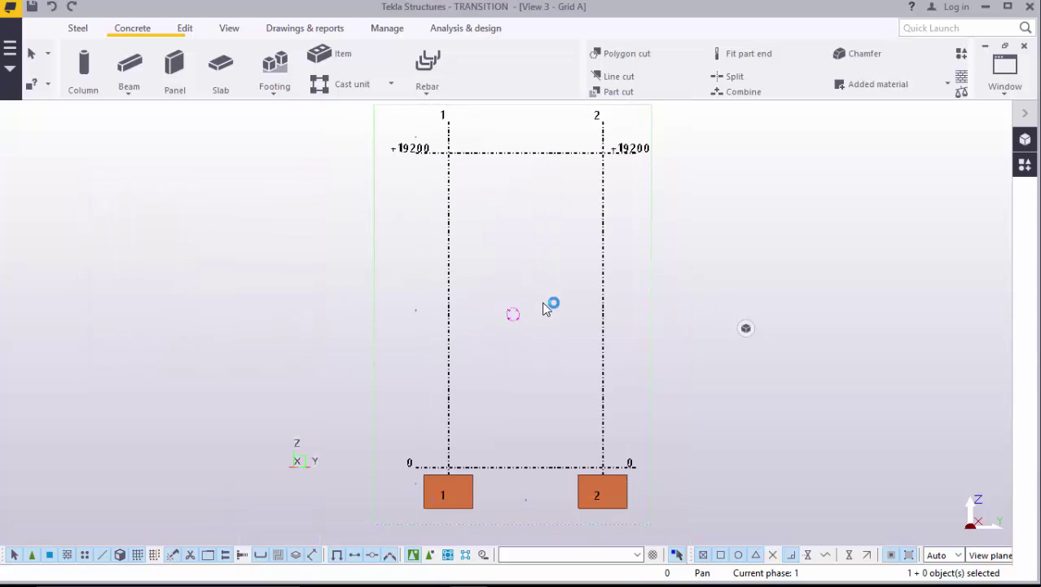
Step: Examine the footings in the Grid A view, switching it to 3D and back to plane
scroll(603, 428, up, 3)
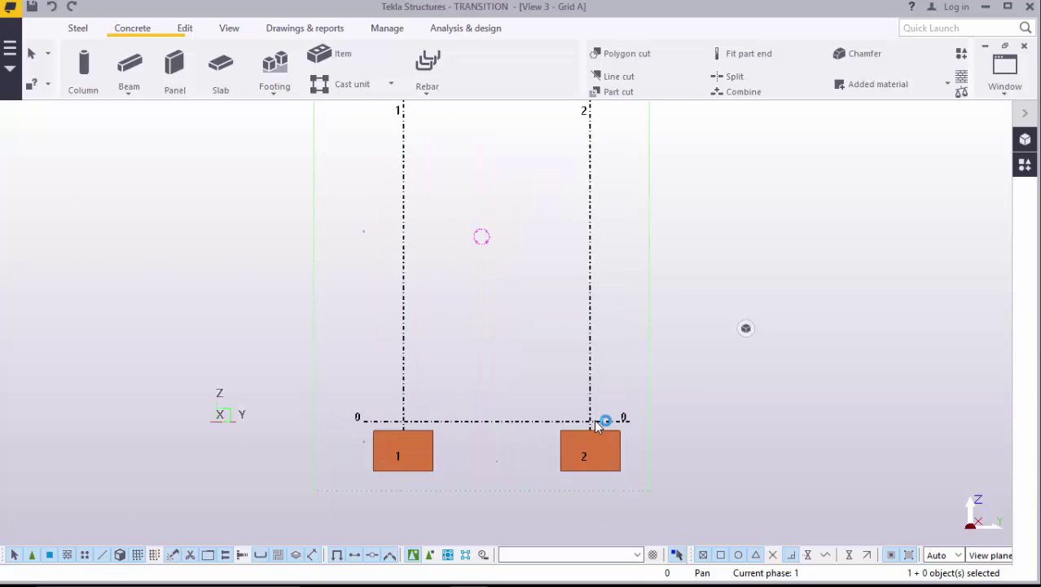
right_click(714, 214)
click(776, 225)
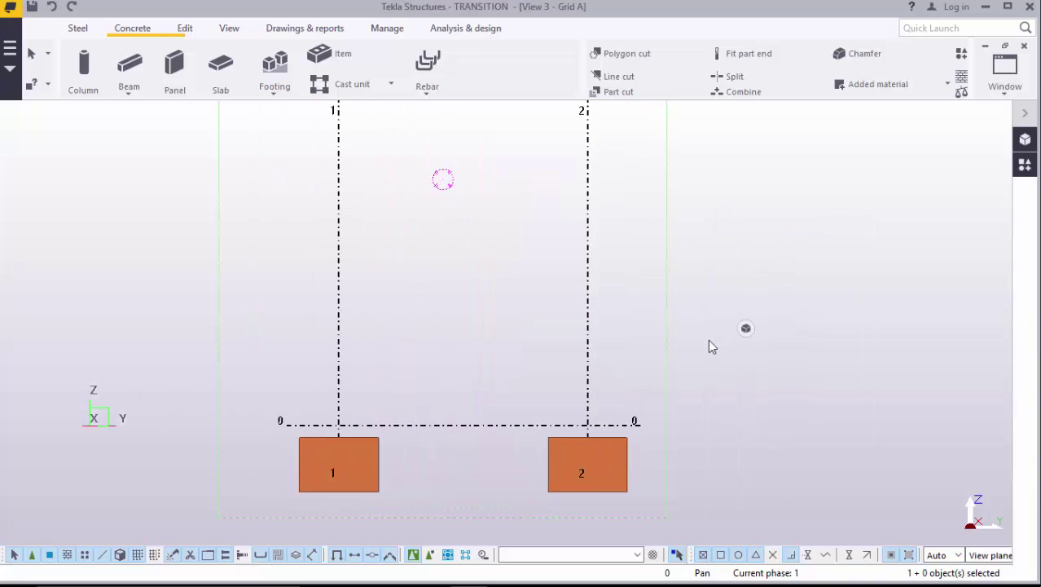
click(228, 29)
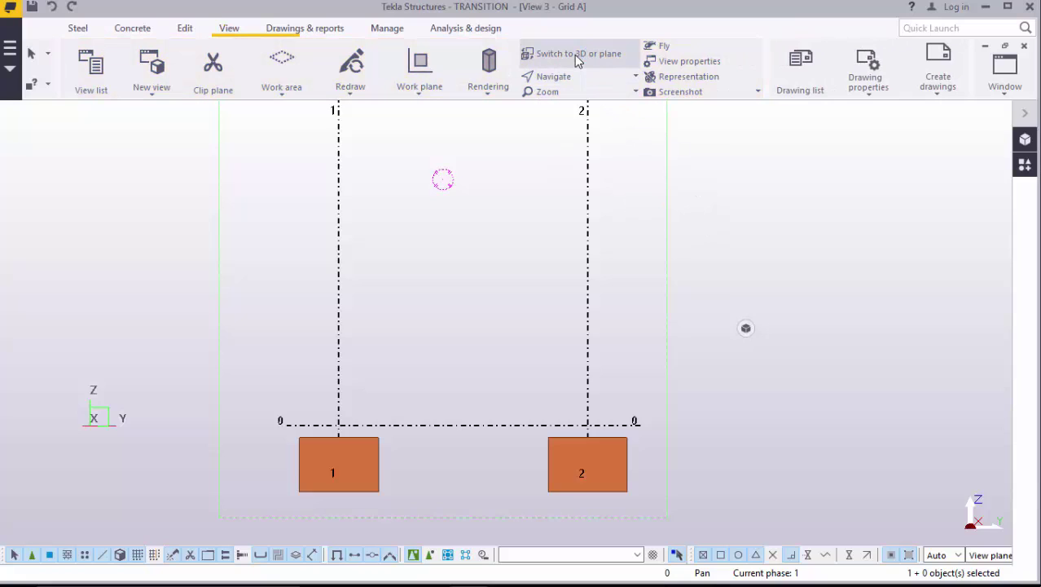
click(574, 55)
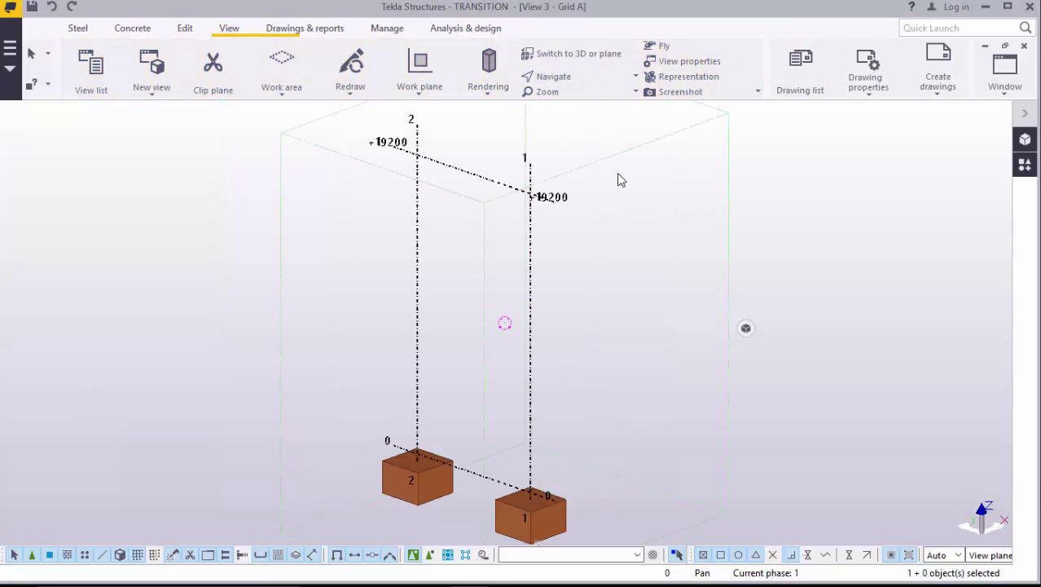
scroll(570, 277, down, 2)
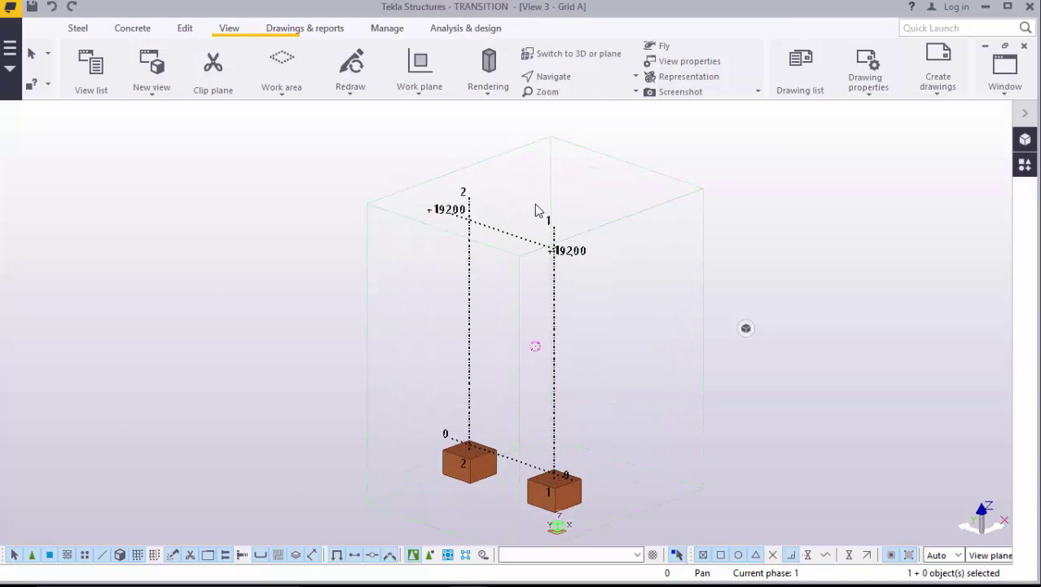
click(585, 54)
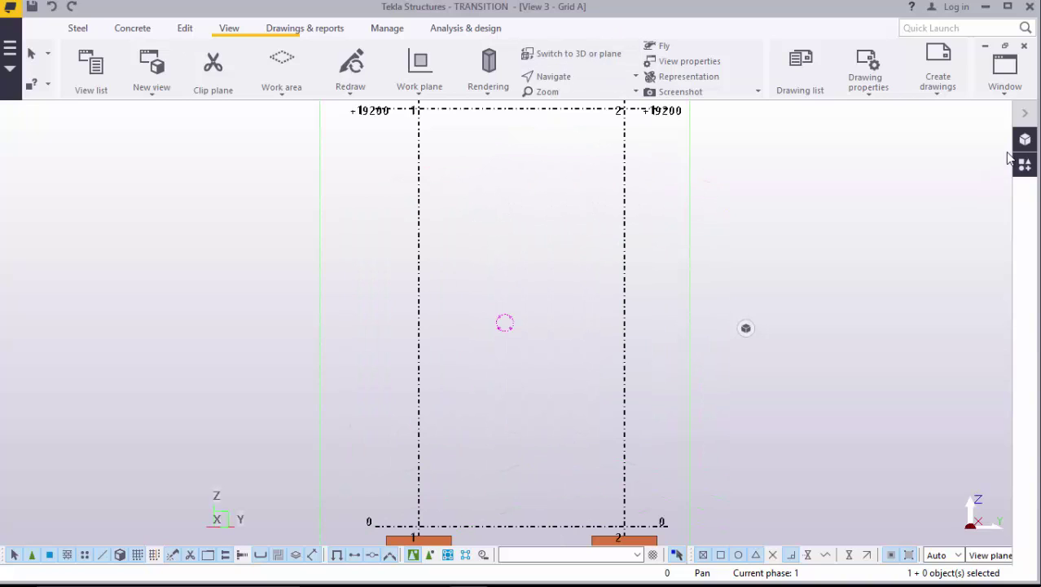
Step: Bring the 3d view window to the front with all four footings in sight
click(1005, 69)
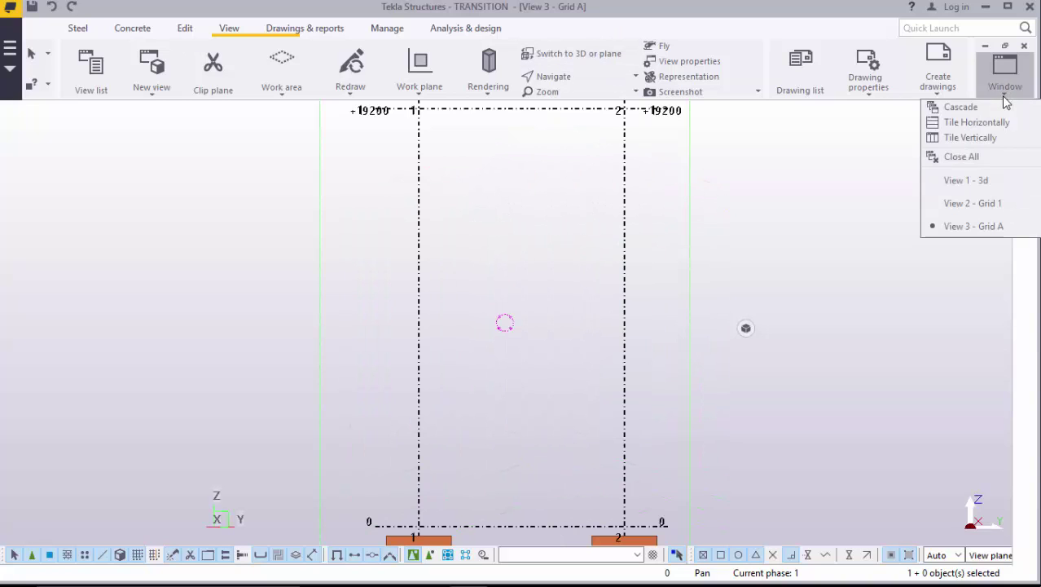
click(970, 181)
scroll(695, 325, down, 3)
ctrl+middle_drag(695, 325, 581, 419)
scroll(656, 334, up, 1)
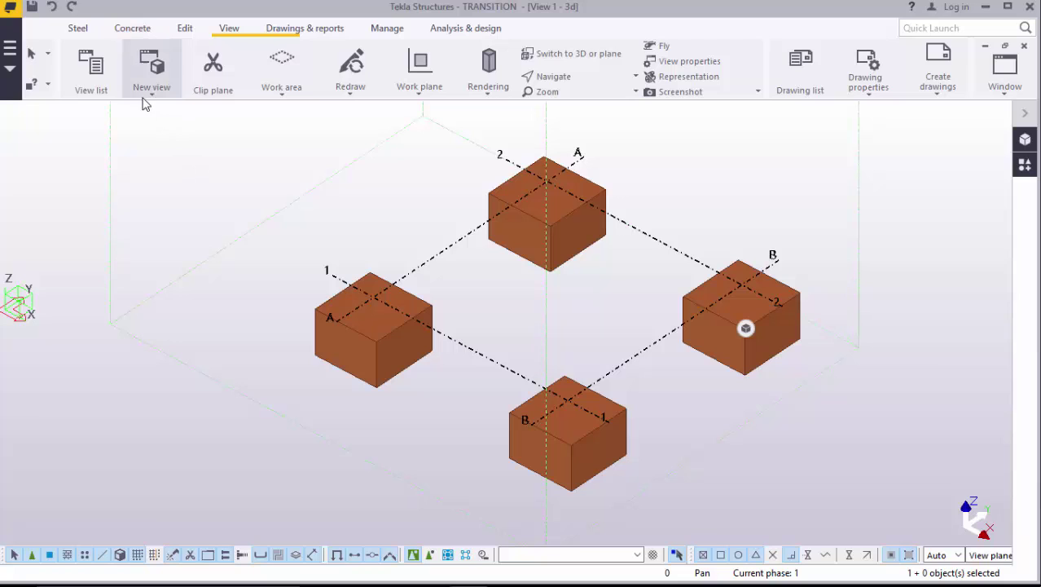
Step: Place a concrete column on the pad footing at grid intersection A-1 and end the column command
click(128, 29)
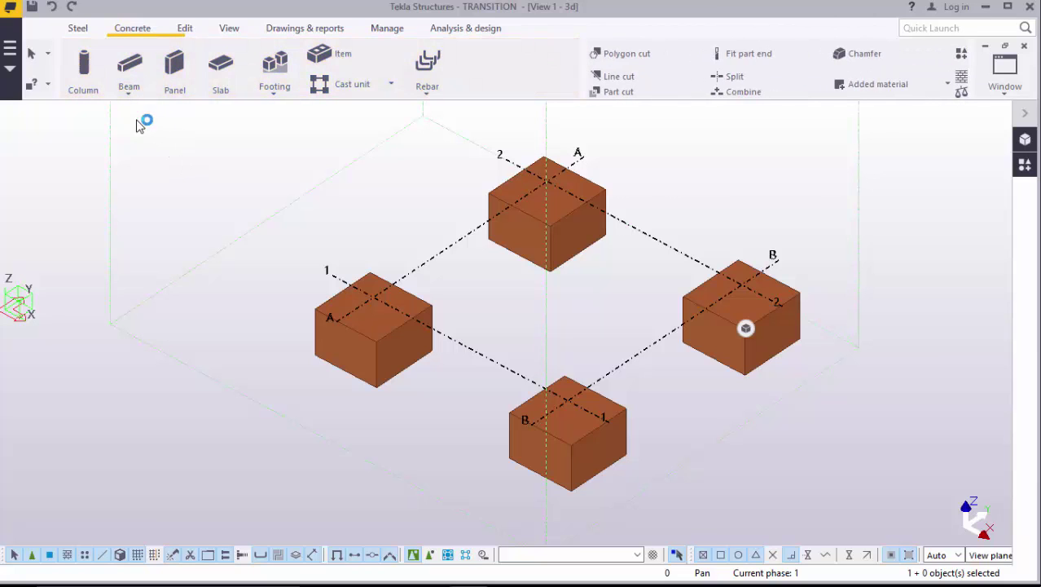
click(82, 90)
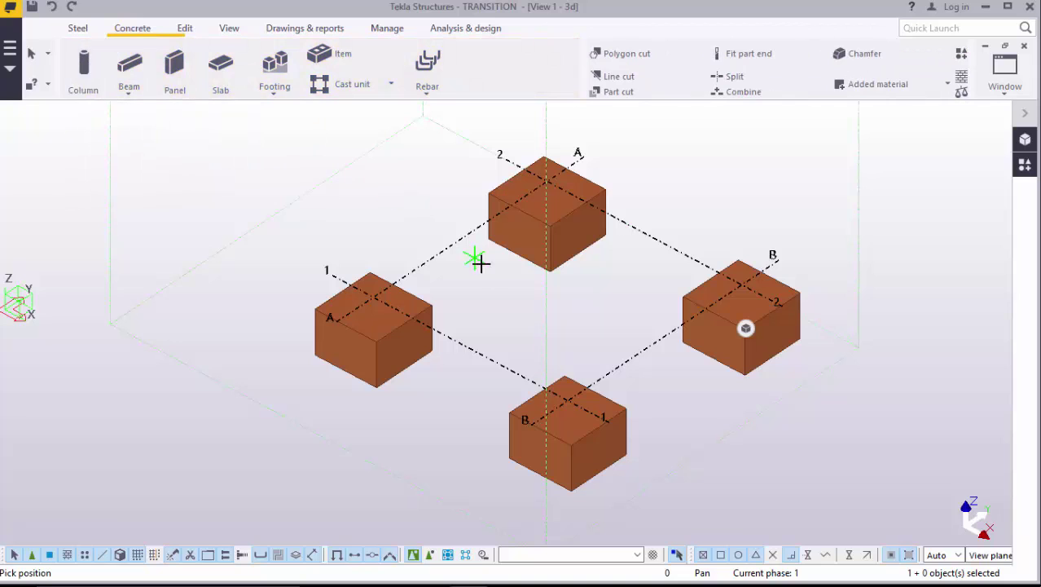
scroll(373, 295, up, 2)
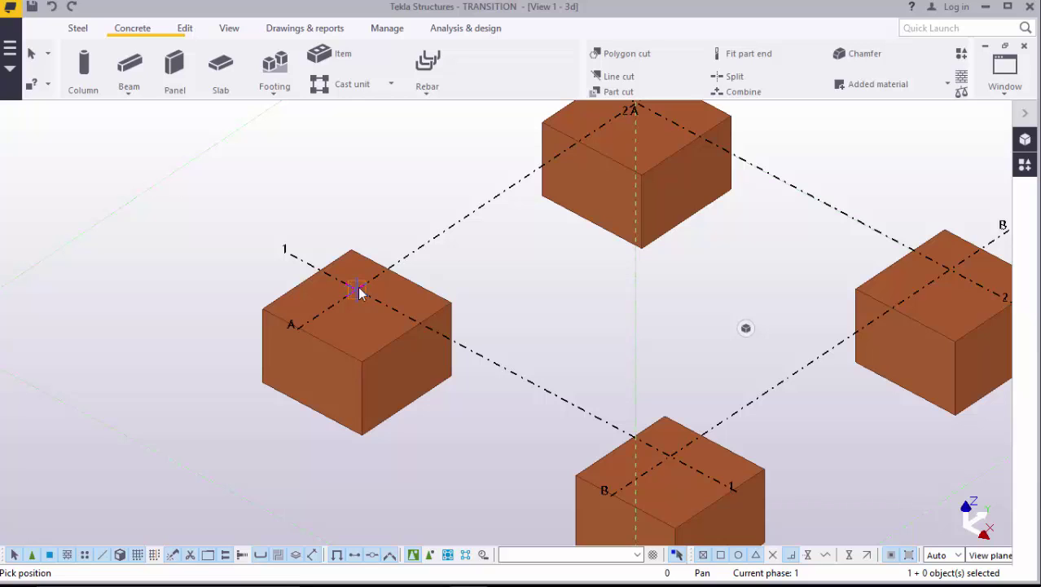
click(357, 287)
right_click(402, 153)
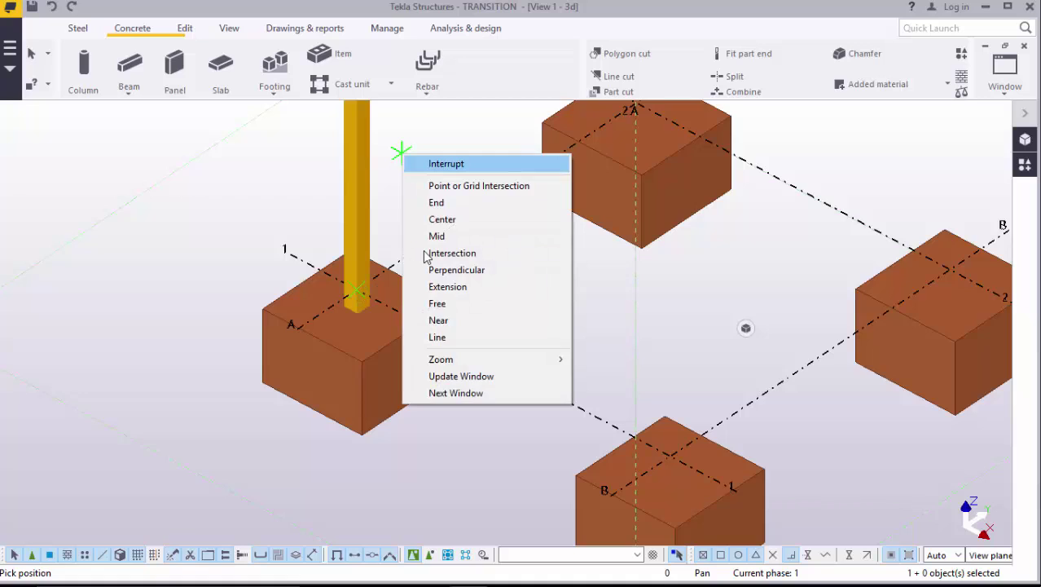
key(Escape)
scroll(395, 181, down, 2)
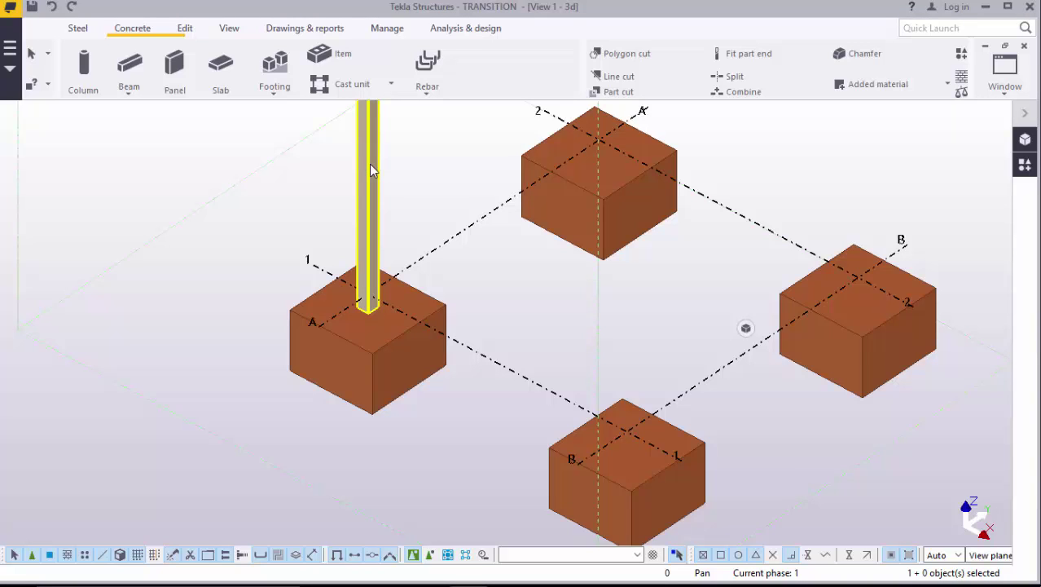
Step: Set the profile of the column at grid intersection A-1 to 750*750 and apply it to the column properties
double_click(370, 169)
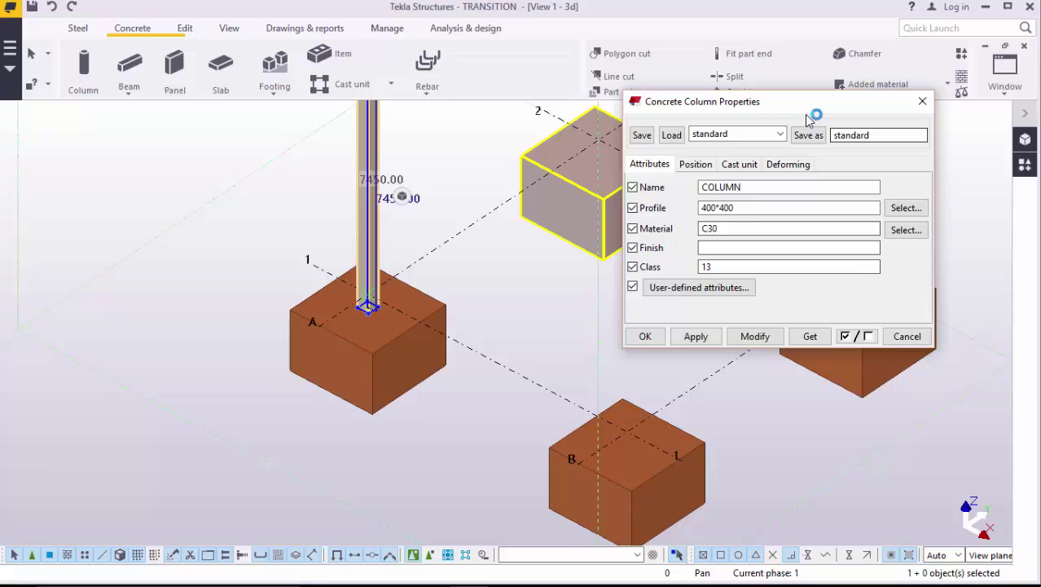
click(371, 208)
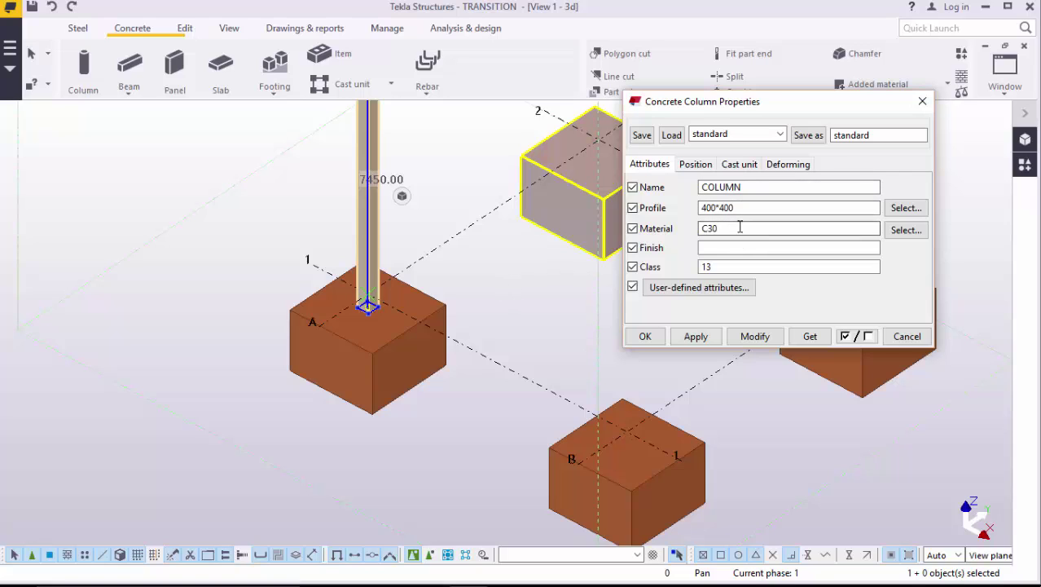
click(720, 207)
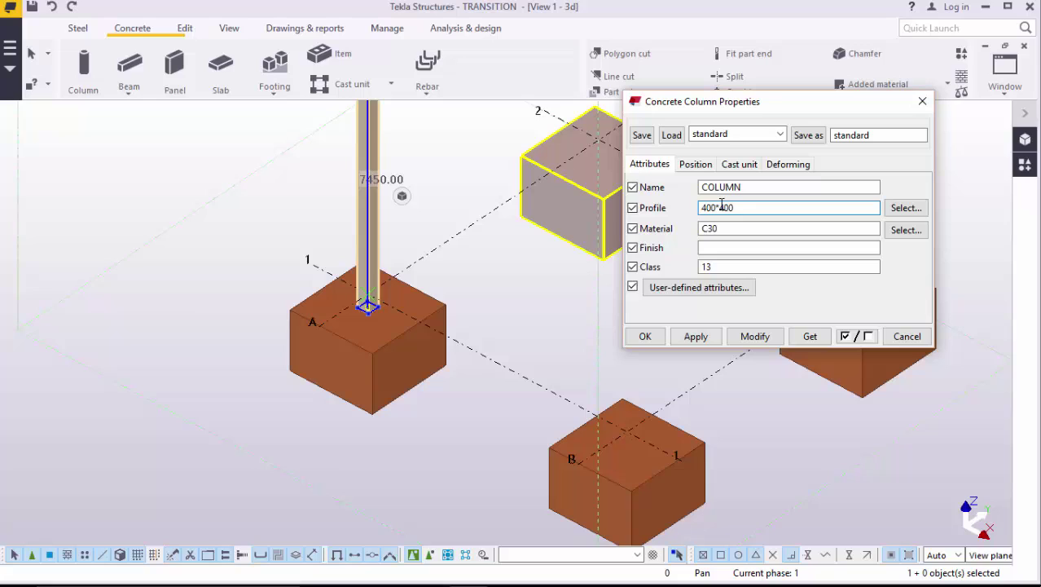
key(BackSpace)
key(BackSpace)
key(BackSpace)
key(BackSpace)
text(*)
key(Home)
text(750)
click(738, 207)
click(754, 337)
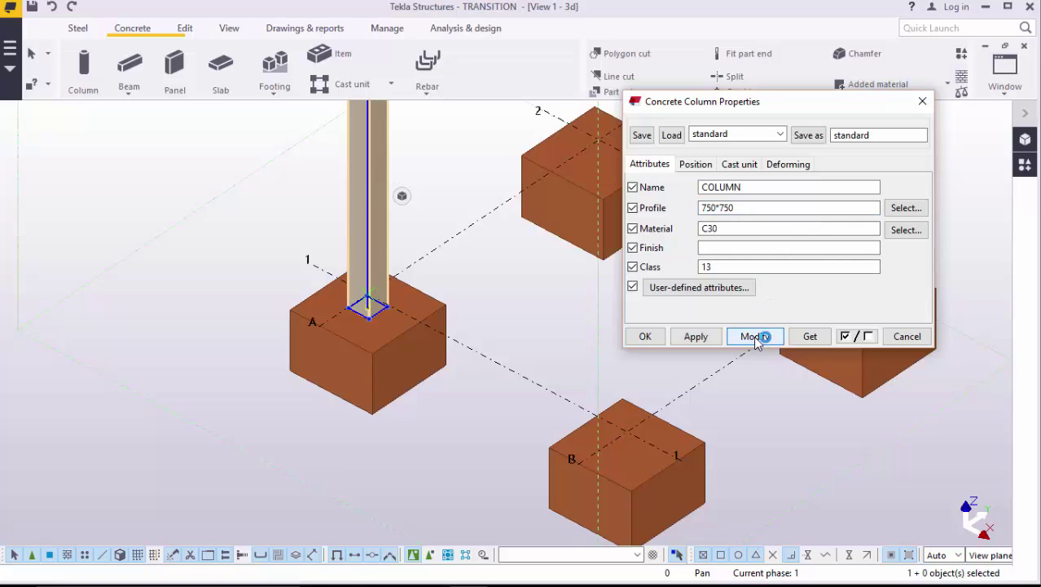
click(710, 345)
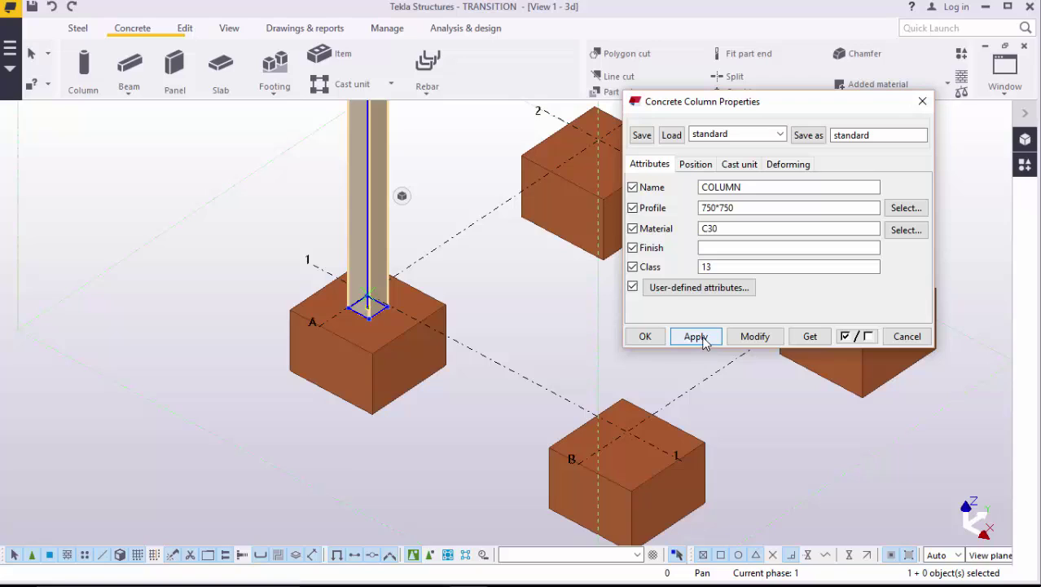
Step: Set the column's bottom level to -700 and close its properties
click(695, 164)
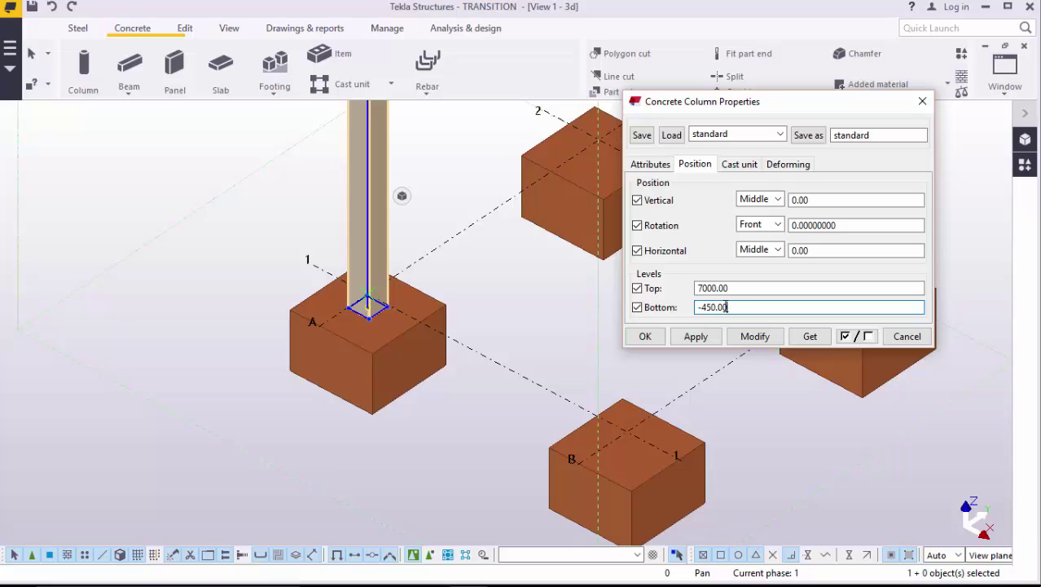
drag(729, 306, 711, 307)
text(70)
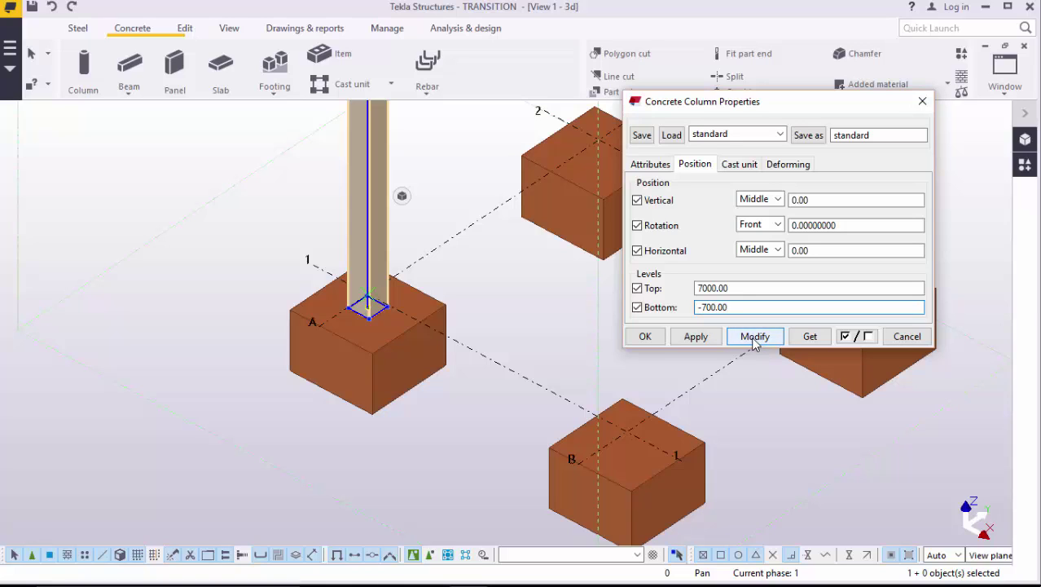
click(754, 337)
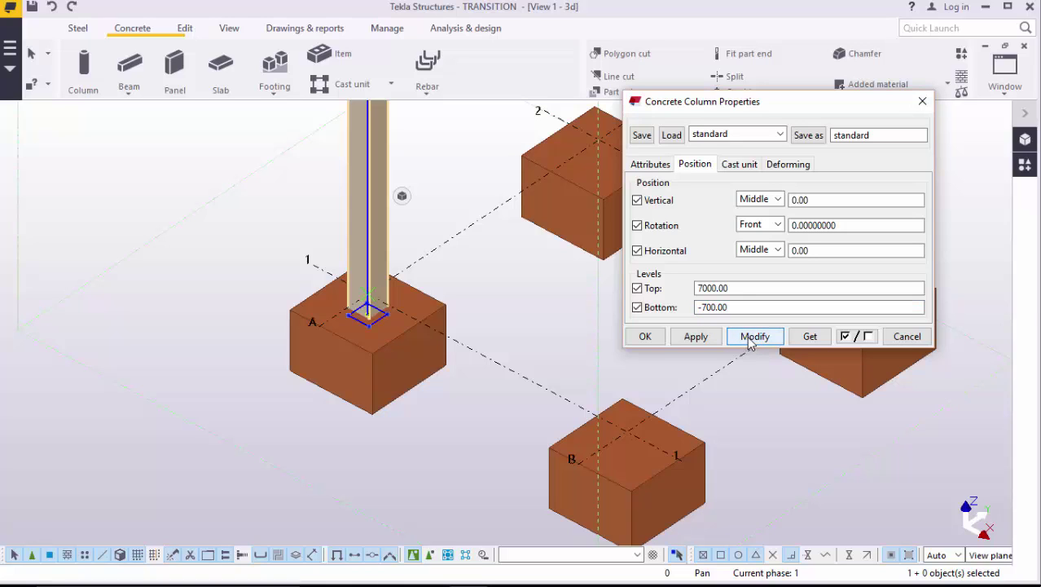
click(650, 337)
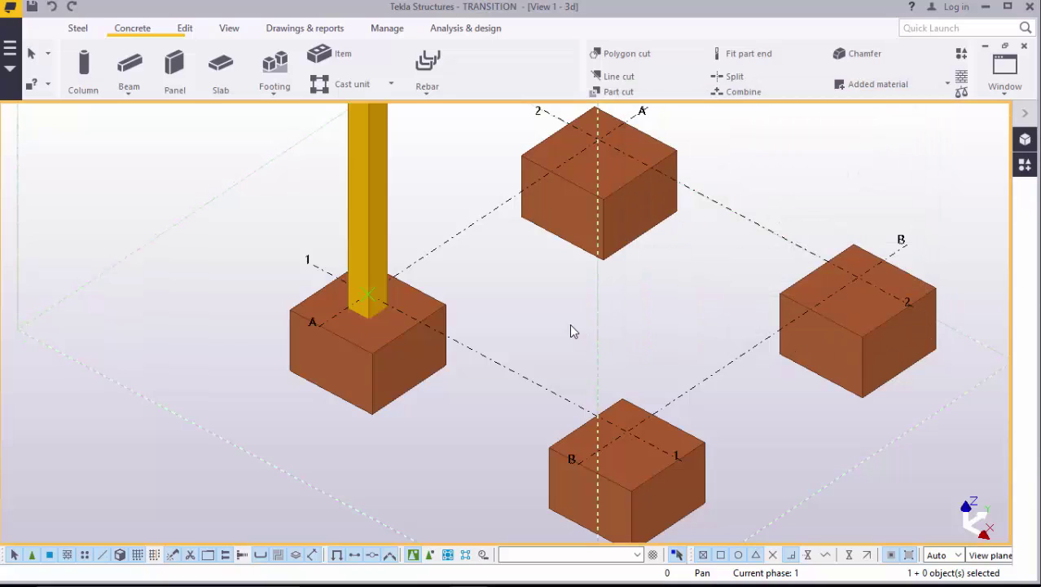
Step: Set the top level of the pad footing under the column to -700 and close its properties
click(313, 308)
scroll(330, 308, up, 2)
scroll(371, 306, up, 1)
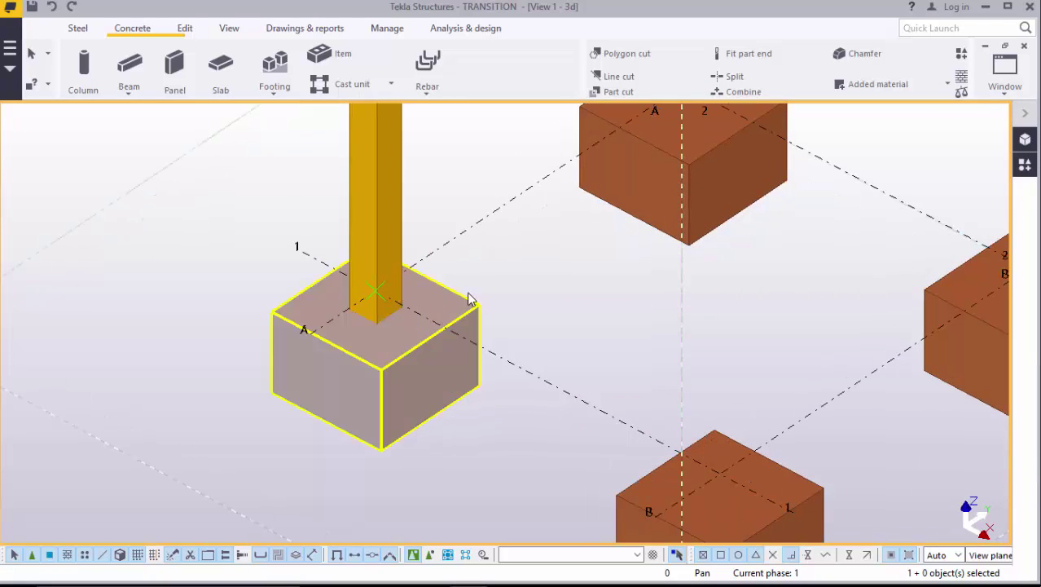
click(391, 216)
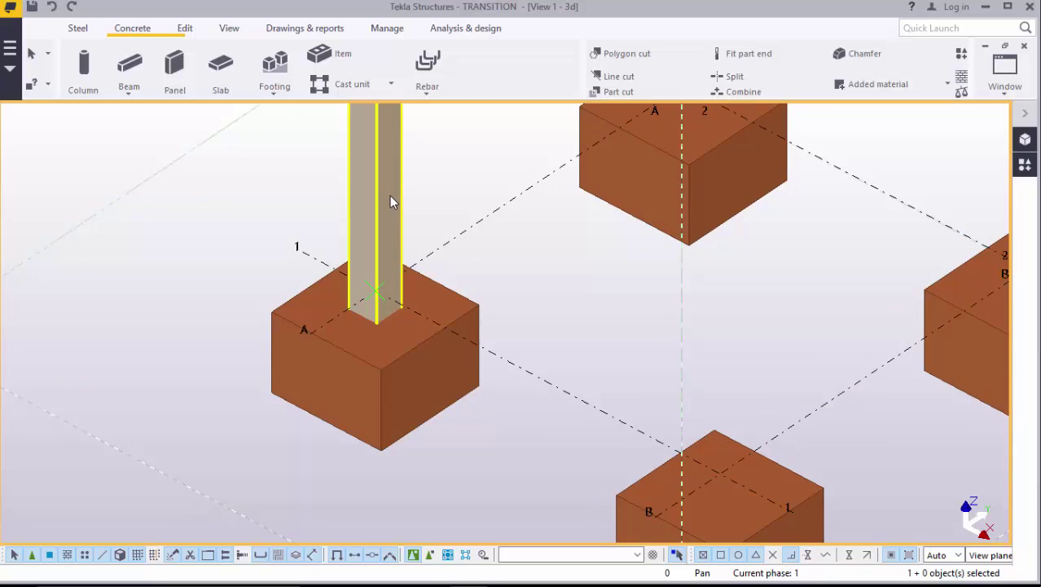
click(394, 336)
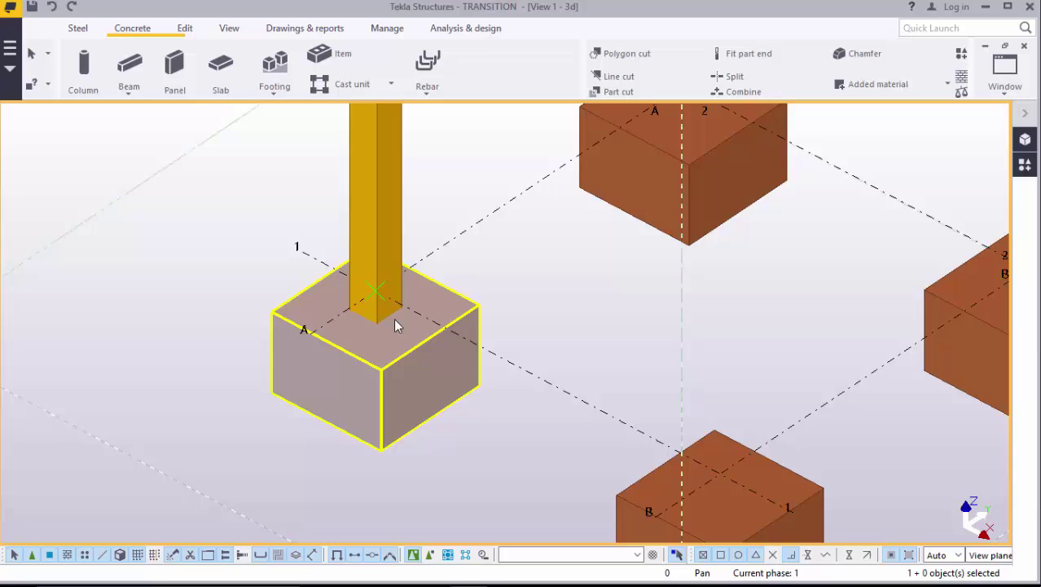
click(397, 339)
double_click(401, 348)
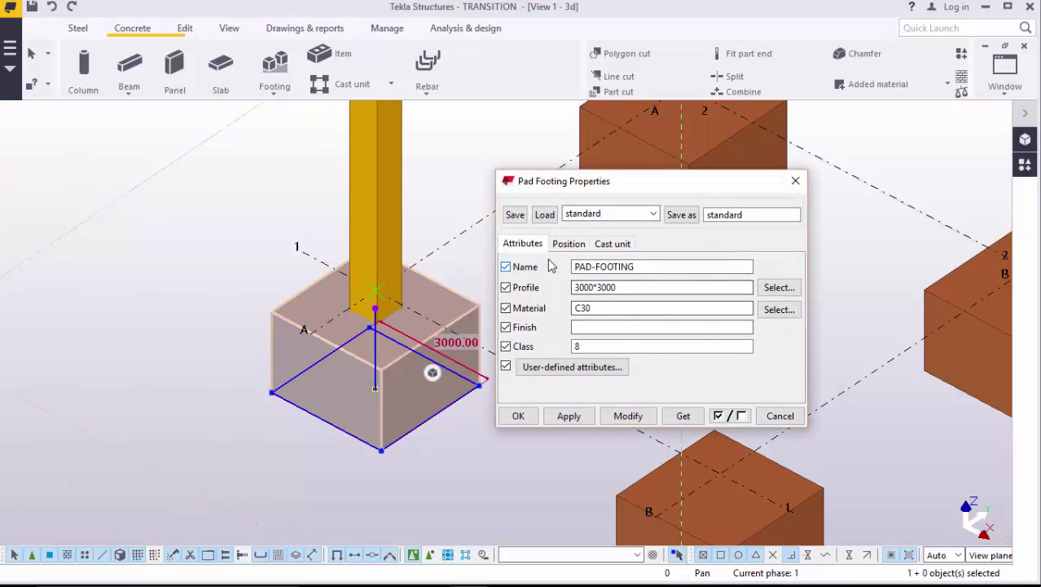
click(573, 250)
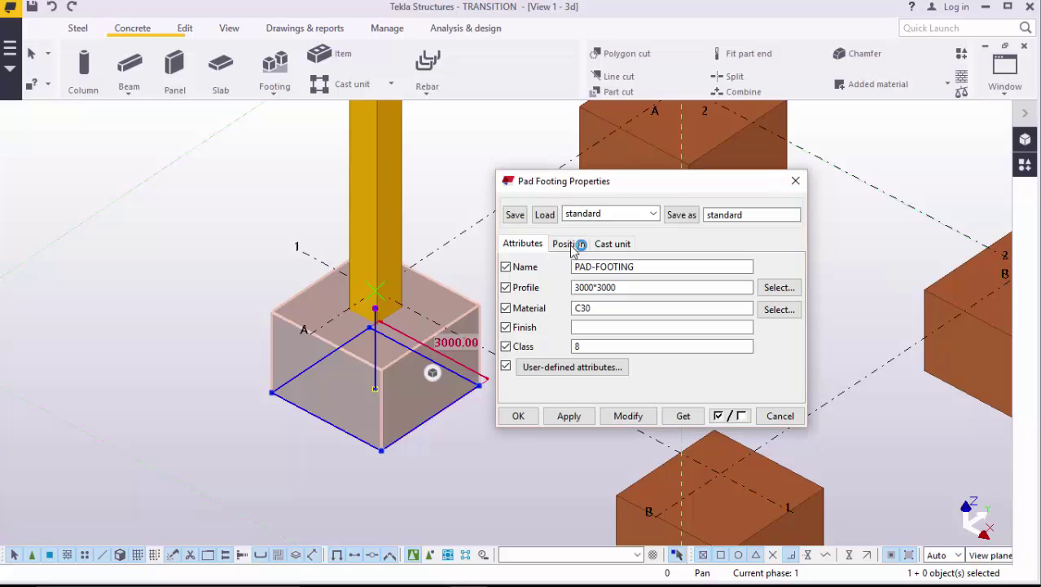
click(574, 250)
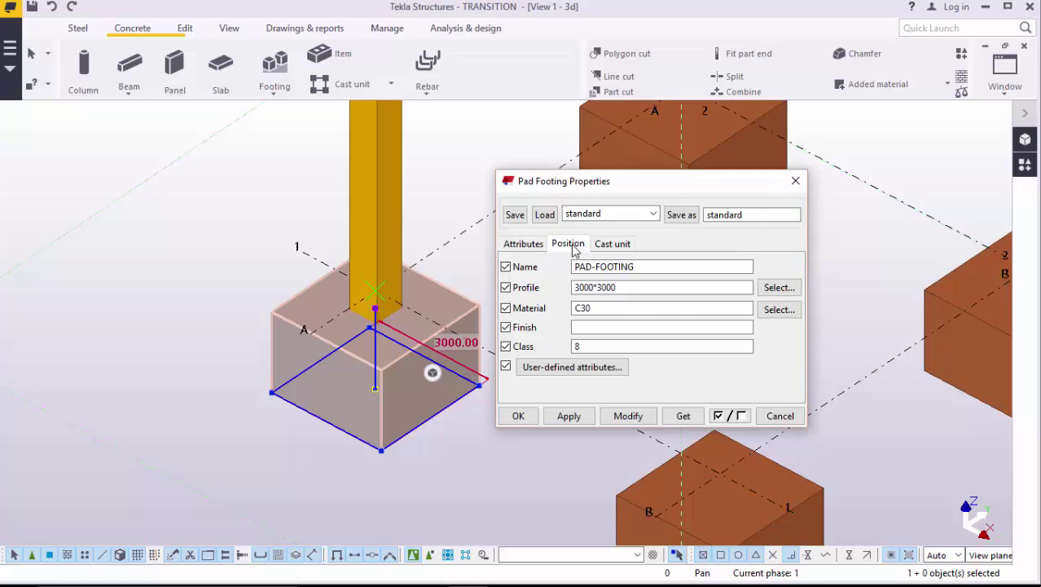
click(610, 384)
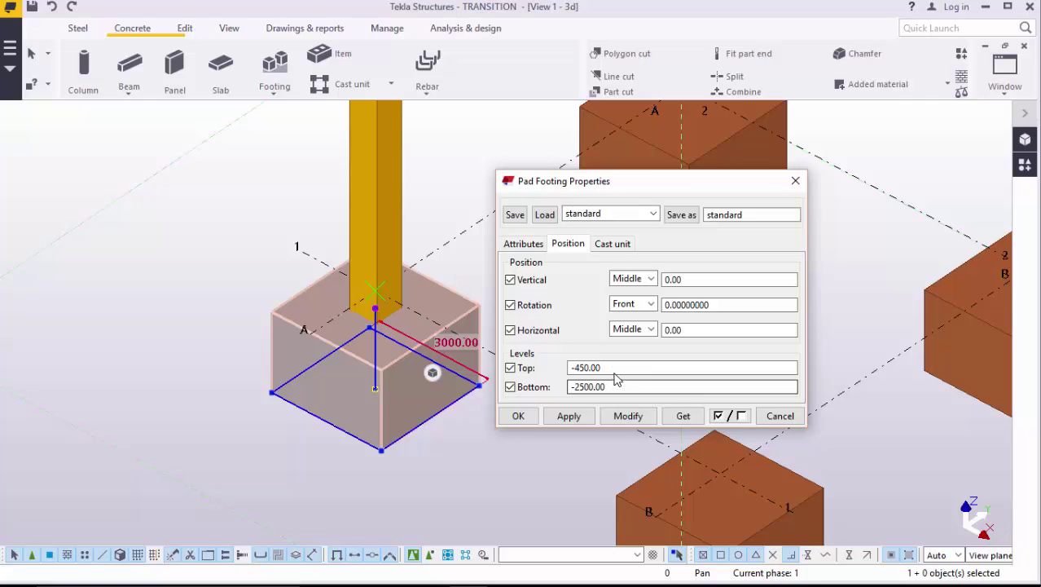
click(610, 368)
drag(610, 368, 576, 368)
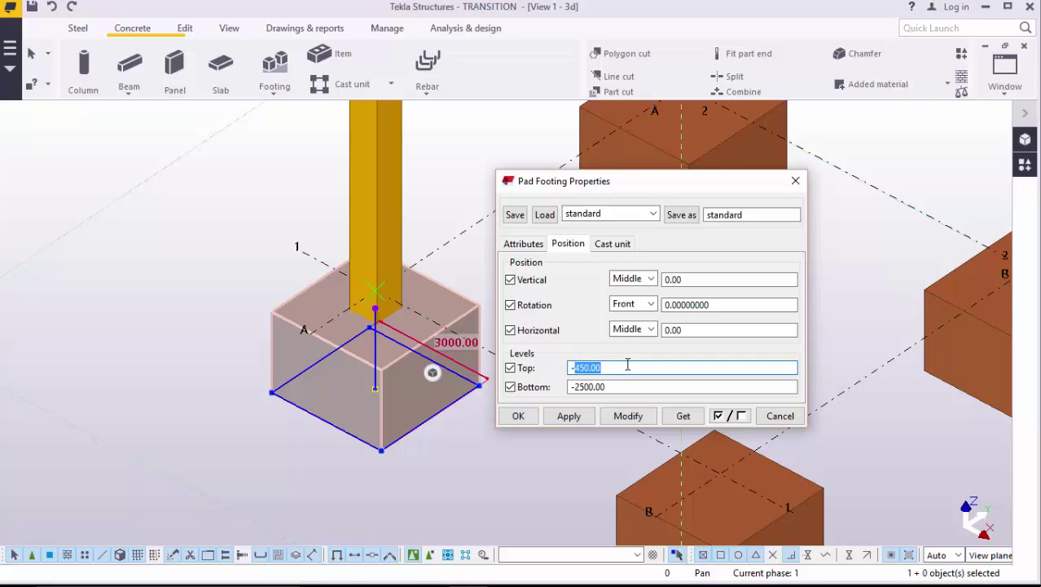
text(700)
click(628, 416)
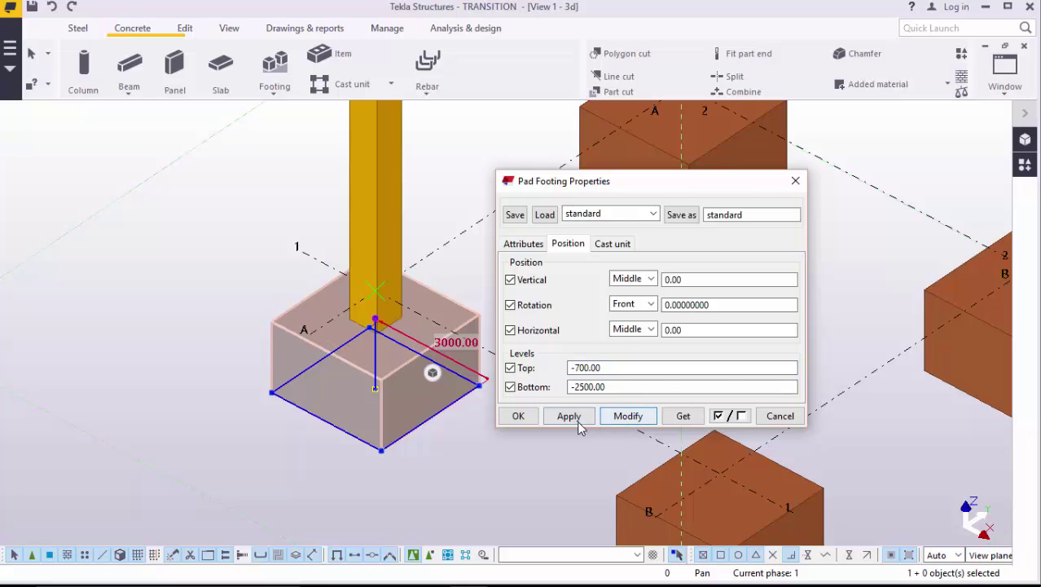
click(520, 416)
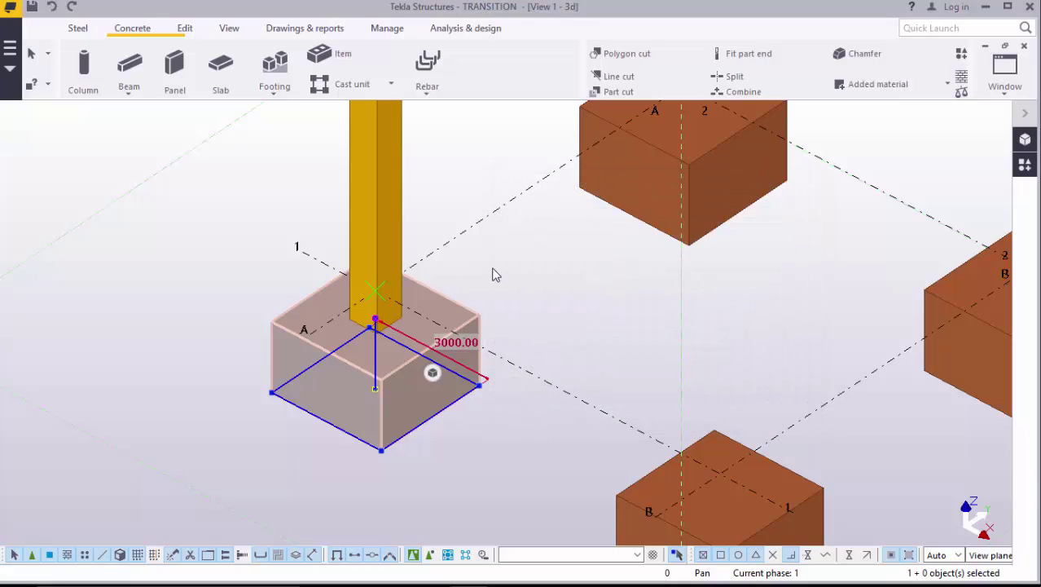
Step: Set the top level of the pad footing at grid intersection A-2 to -700 and close its properties
ctrl+middle_drag(380, 315, 430, 366)
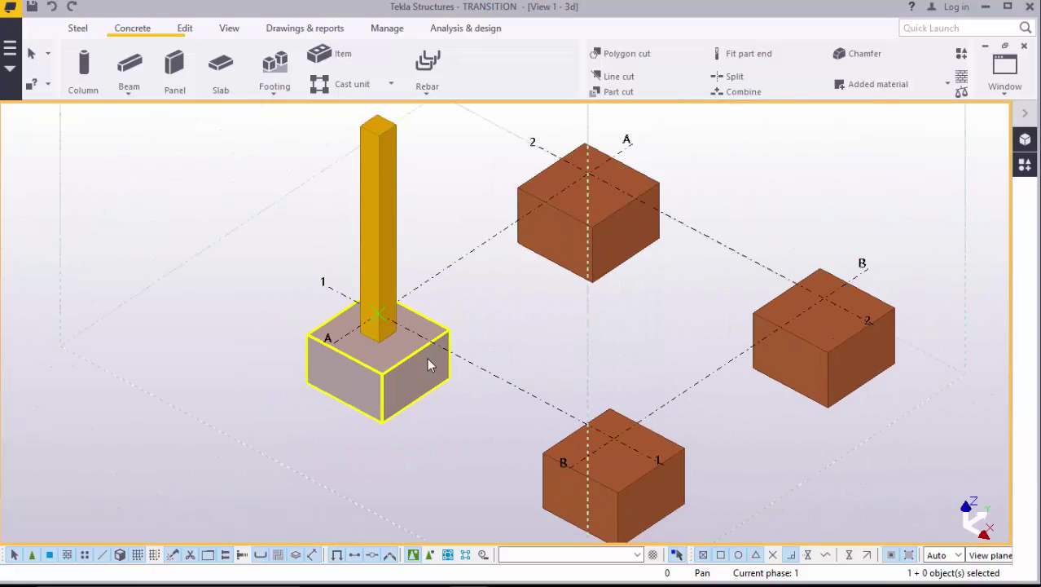
scroll(385, 139, up, 2)
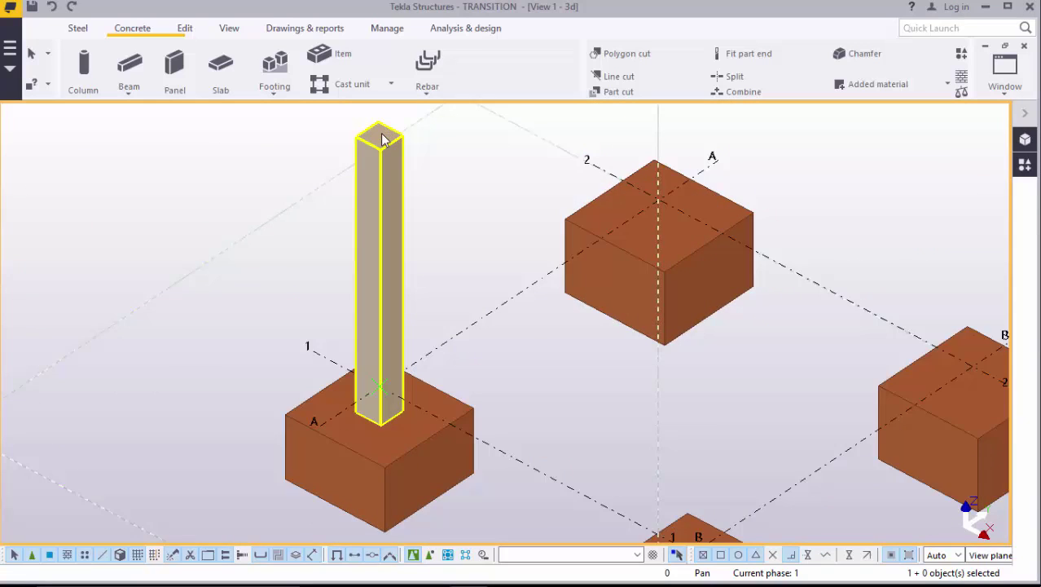
scroll(382, 131, up, 2)
click(383, 127)
scroll(488, 254, down, 3)
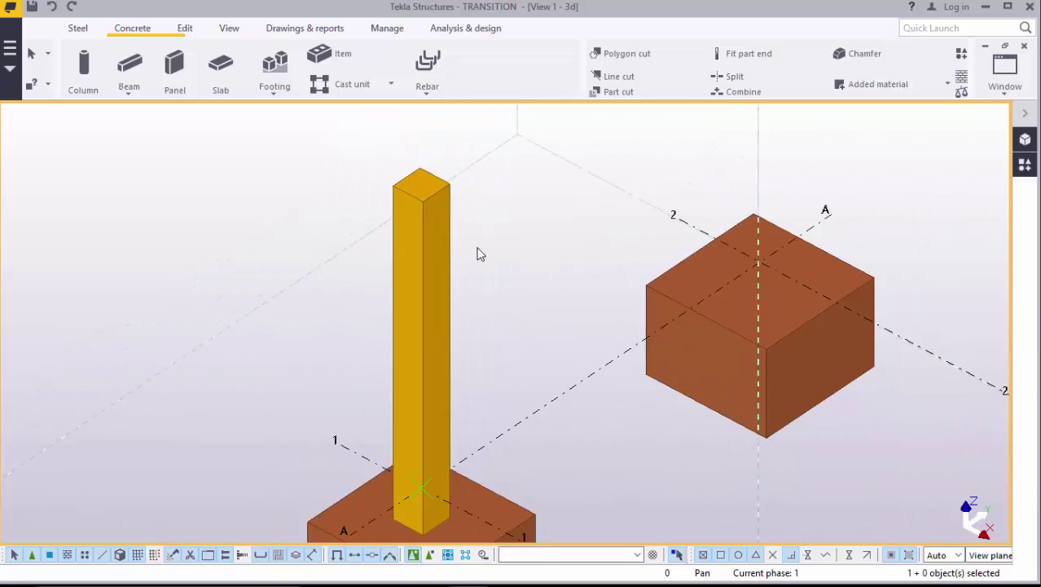
scroll(479, 254, down, 2)
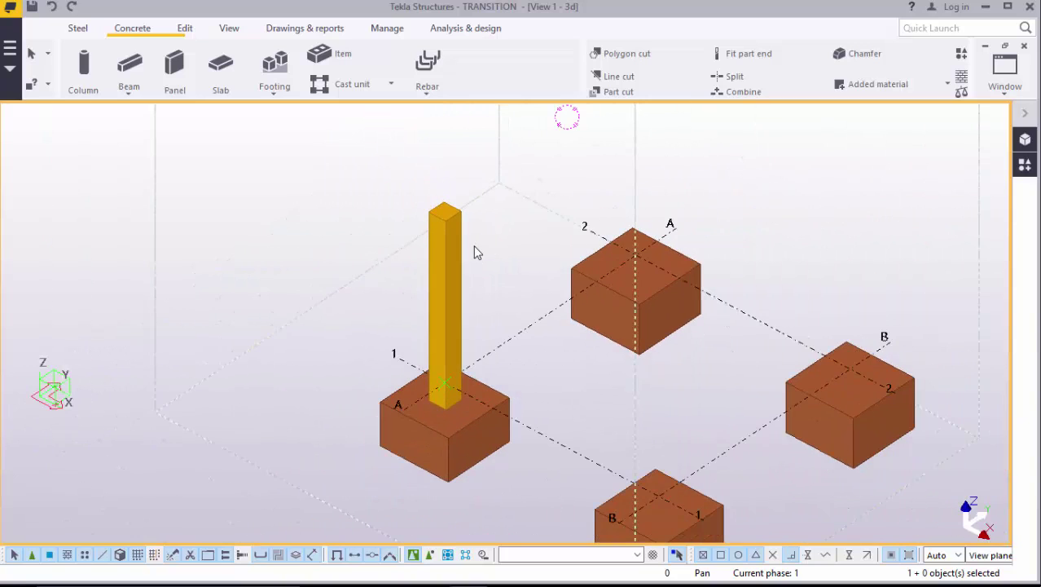
double_click(662, 303)
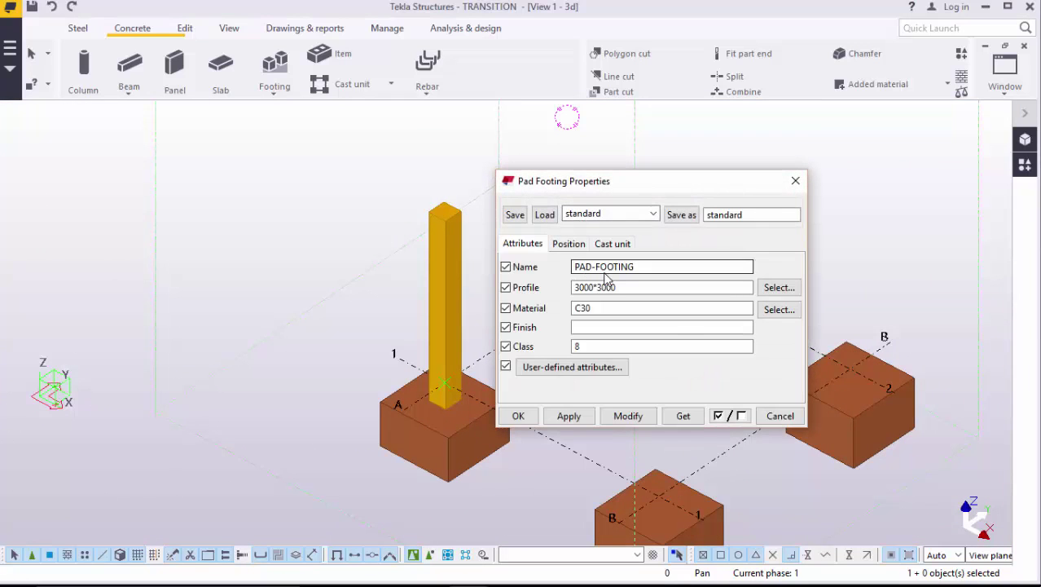
click(569, 244)
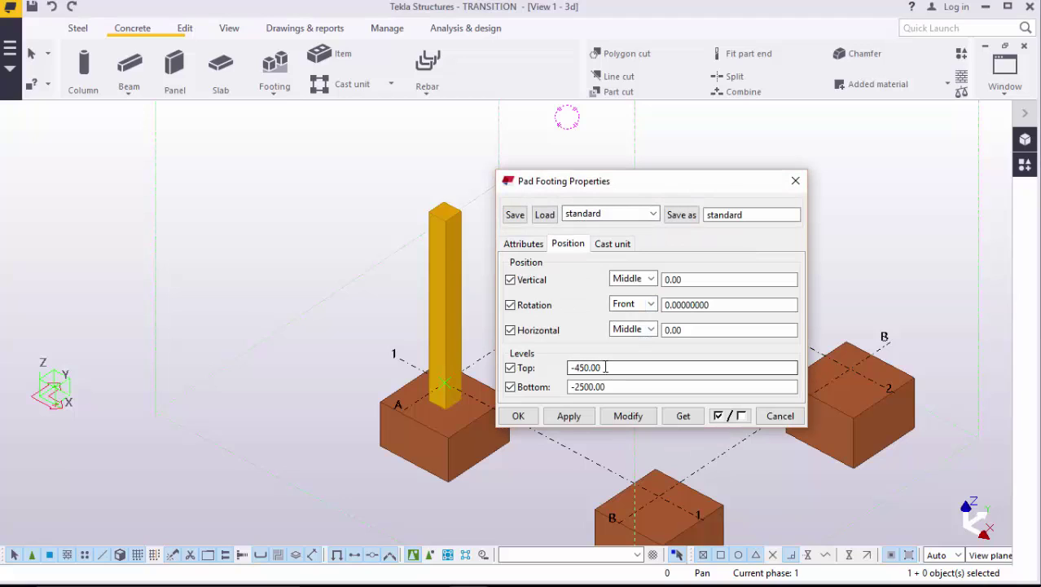
drag(606, 367, 580, 367)
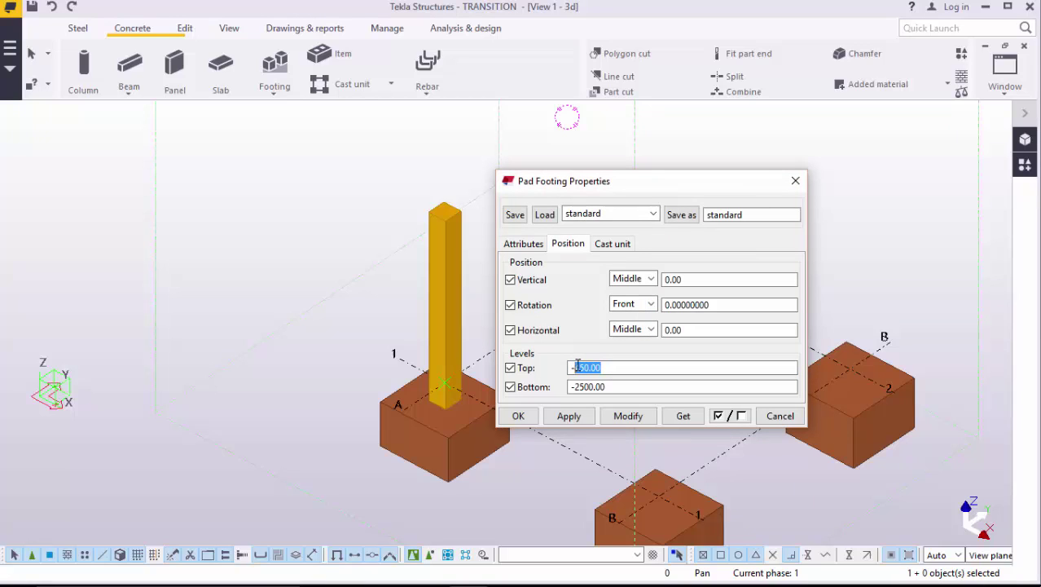
text(100)
text(7)
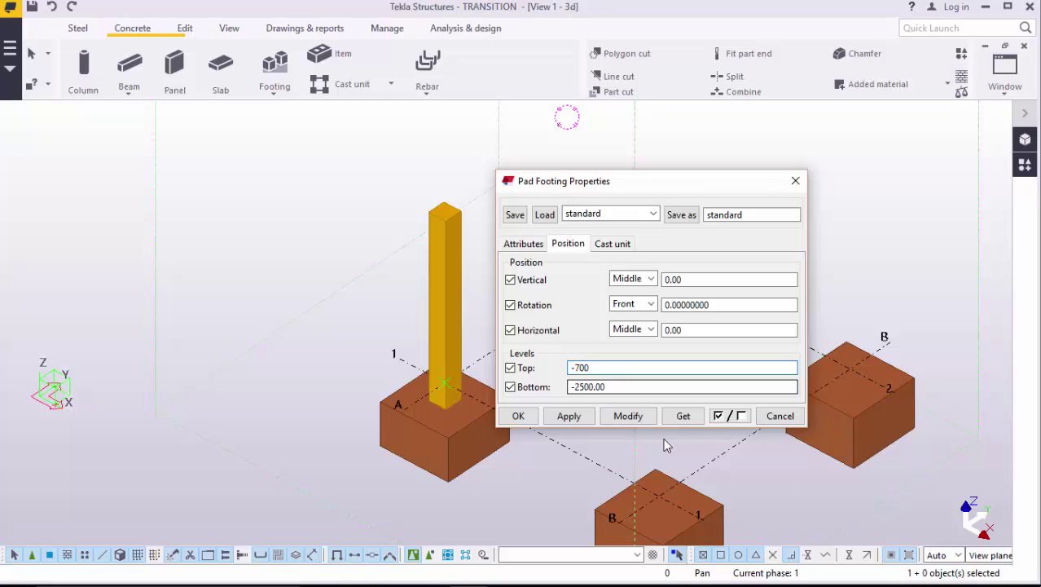
click(628, 415)
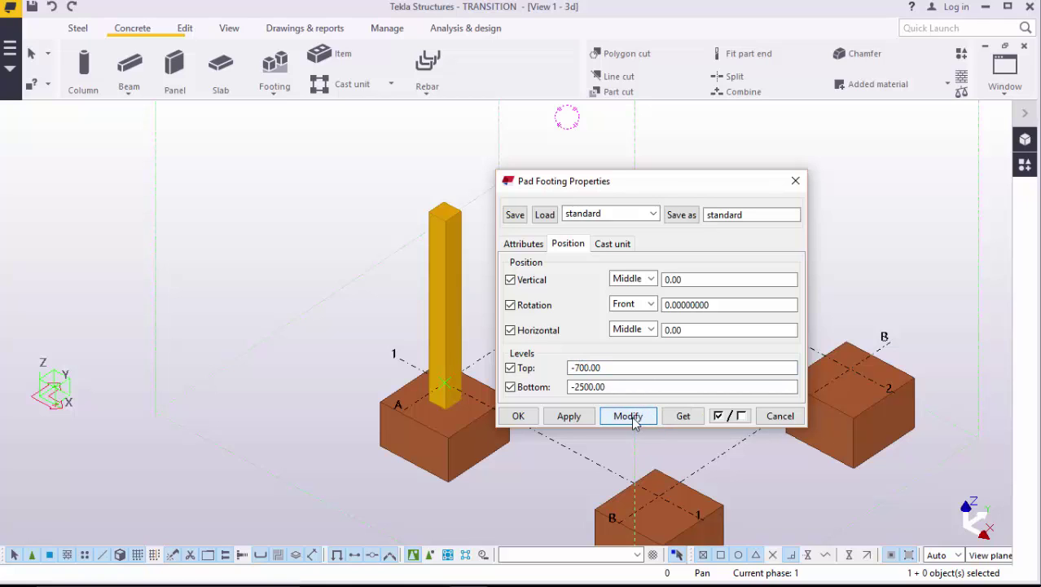
click(521, 417)
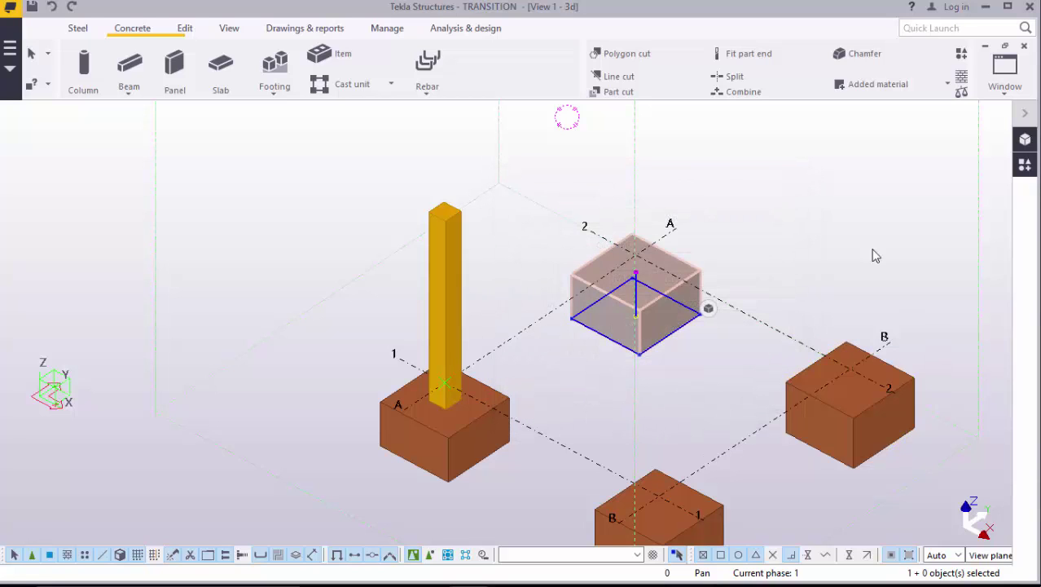
Step: Set the top level of the pad footing at grid intersection B-2 to -700 and close its properties
click(848, 228)
double_click(857, 413)
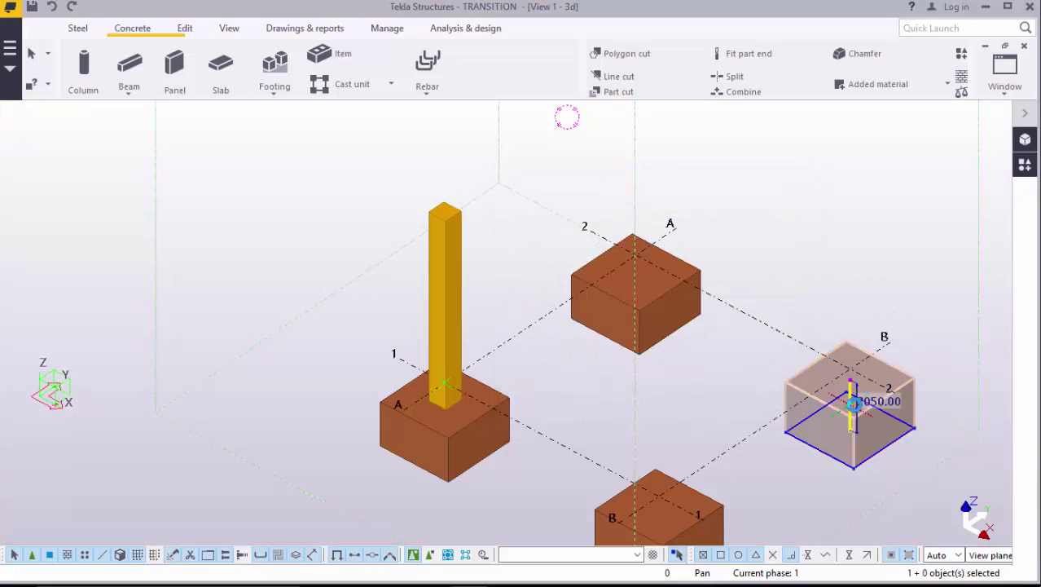
click(568, 243)
click(605, 368)
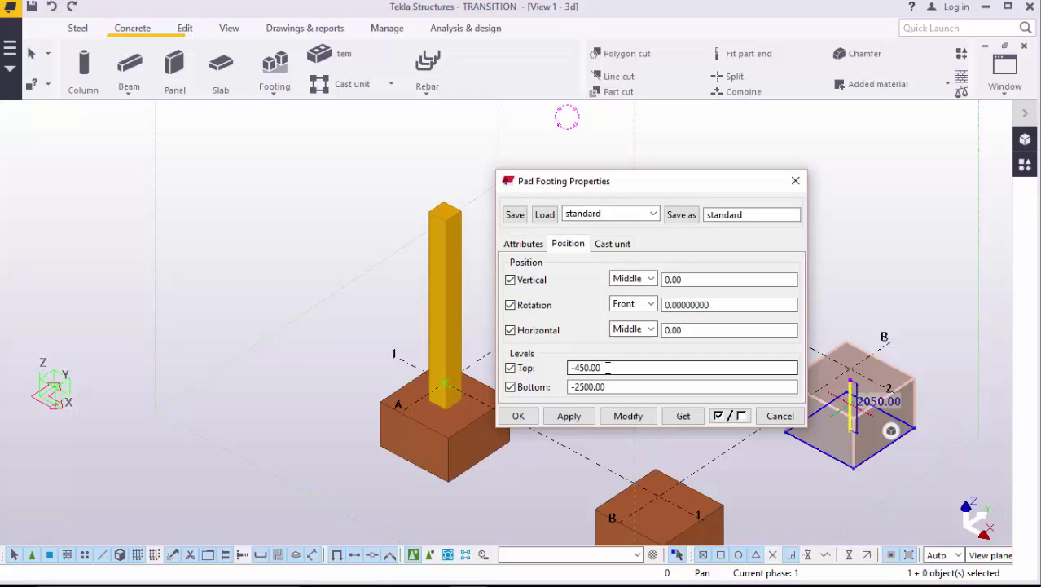
drag(604, 368, 574, 367)
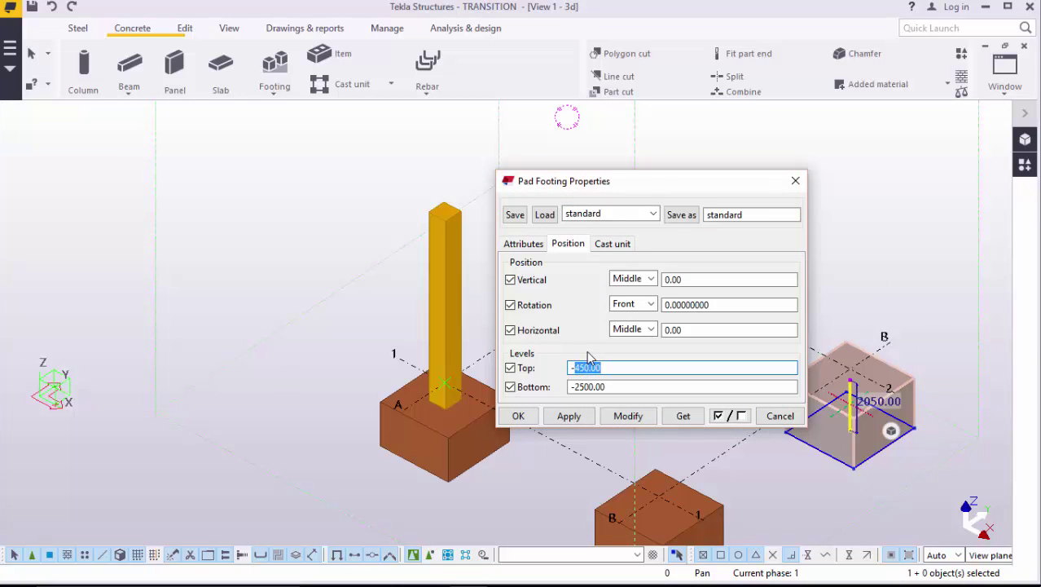
text(700)
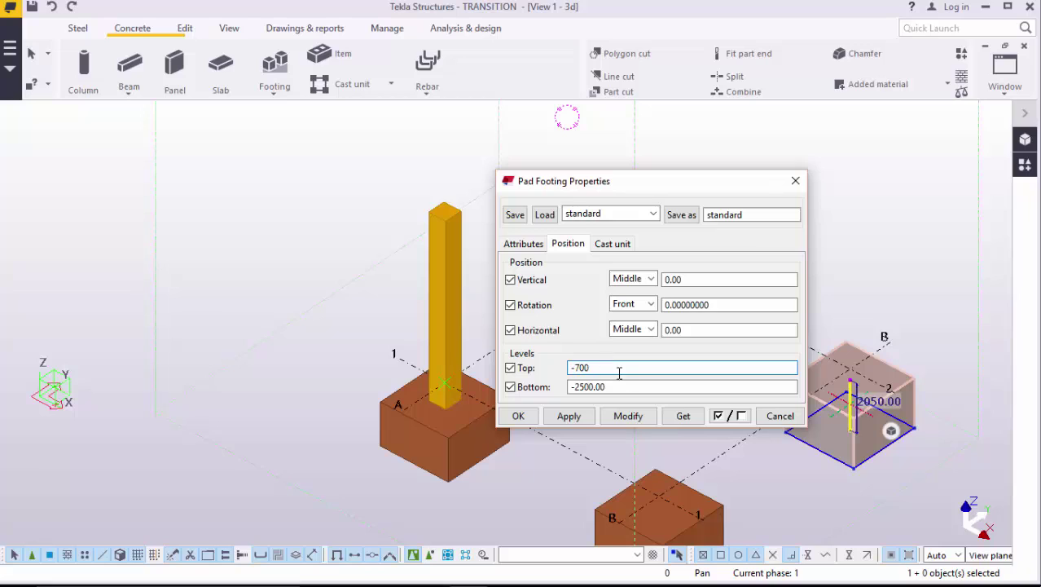
click(638, 417)
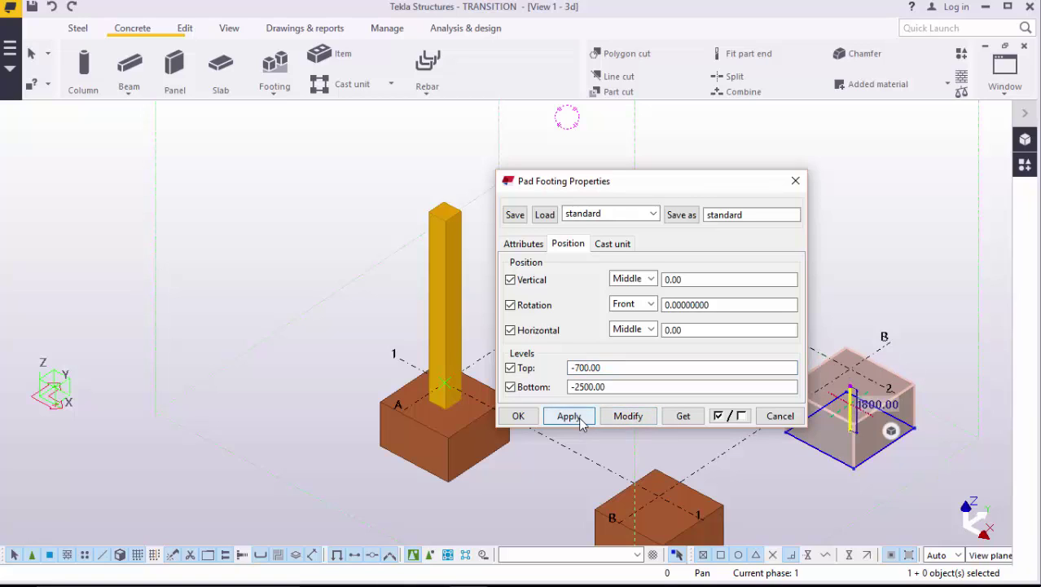
click(519, 416)
Step: Set the top level of the pad footing at grid intersection B-1 to -700 and close its properties
scroll(681, 345, down, 2)
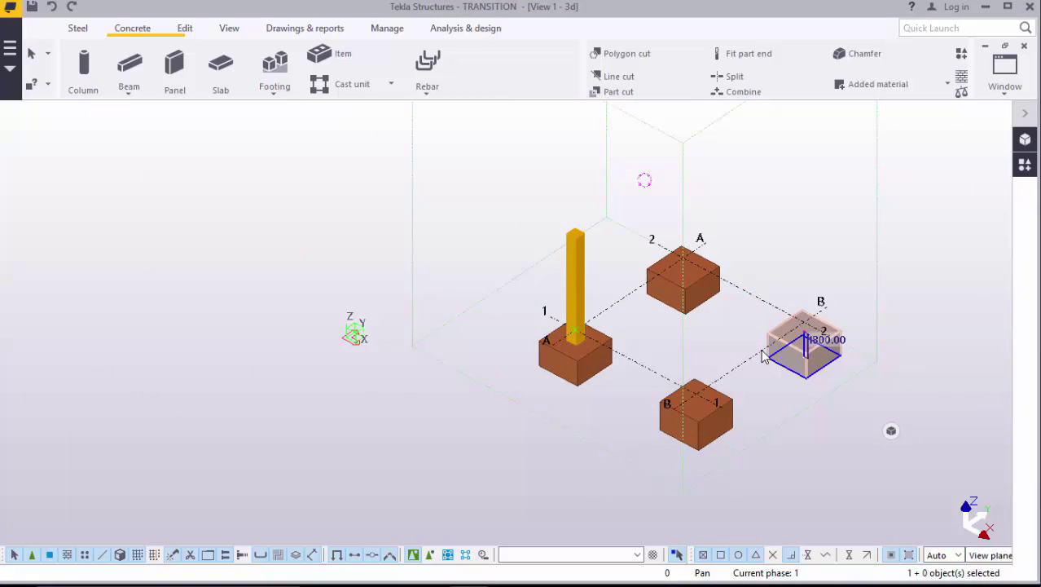
scroll(730, 414, up, 2)
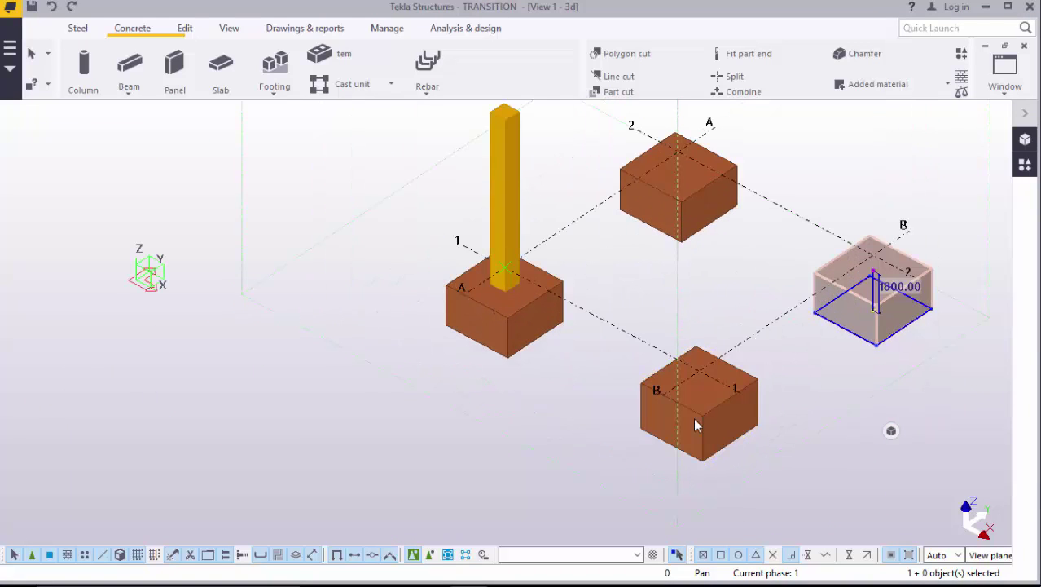
double_click(716, 410)
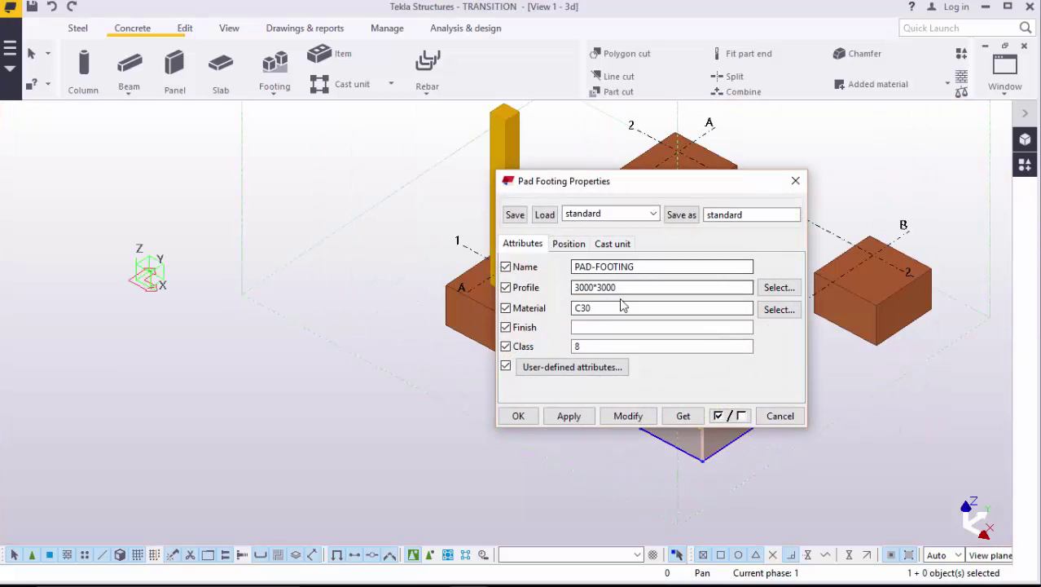
click(568, 244)
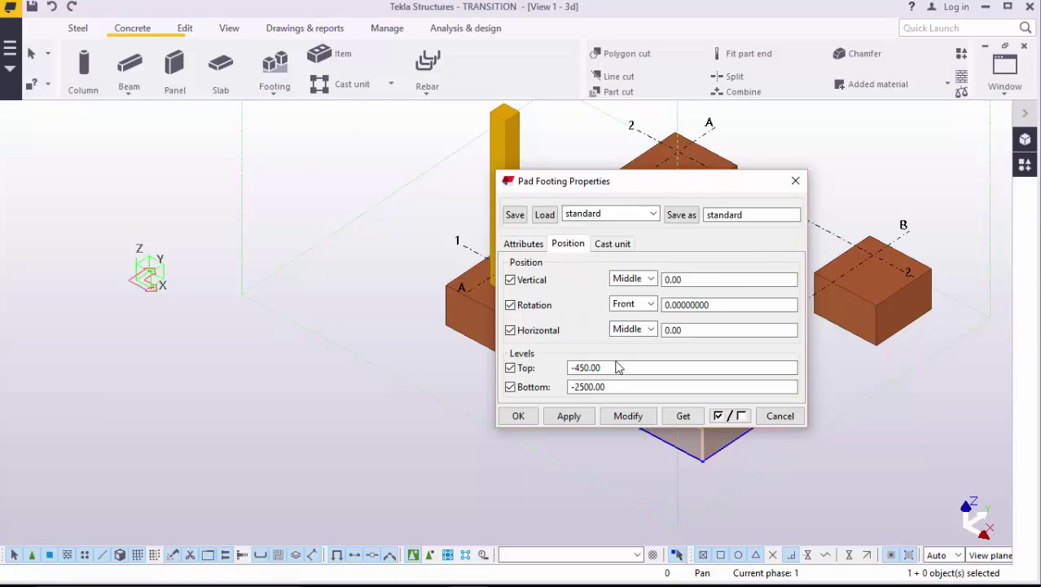
drag(613, 368, 579, 369)
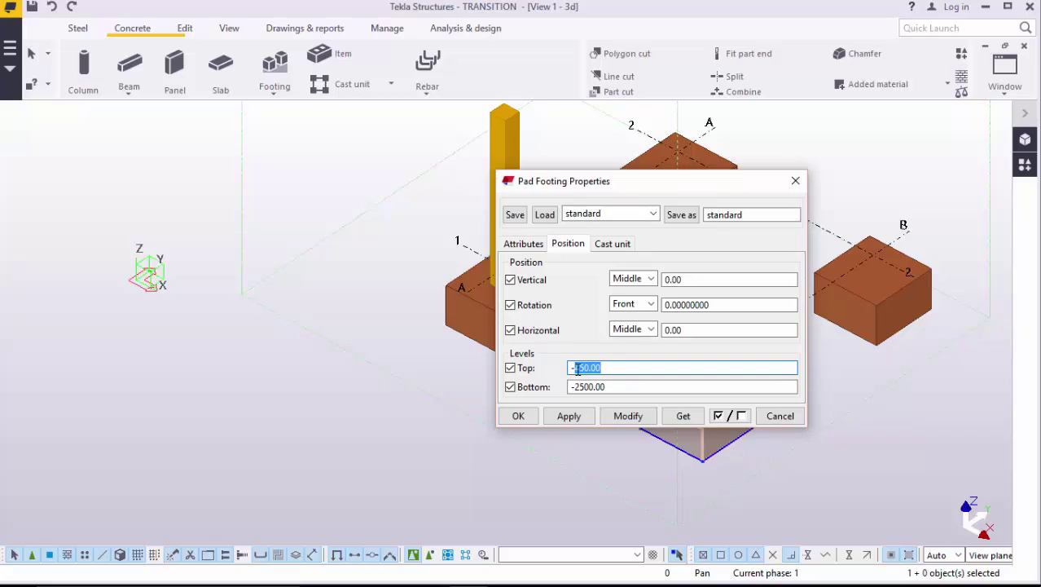
text(700)
click(625, 415)
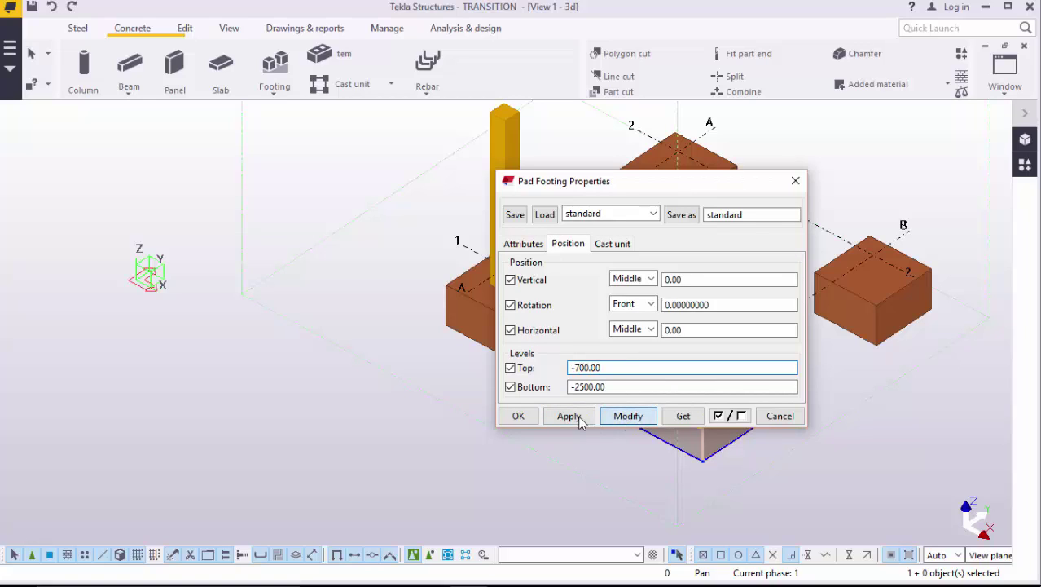
click(518, 415)
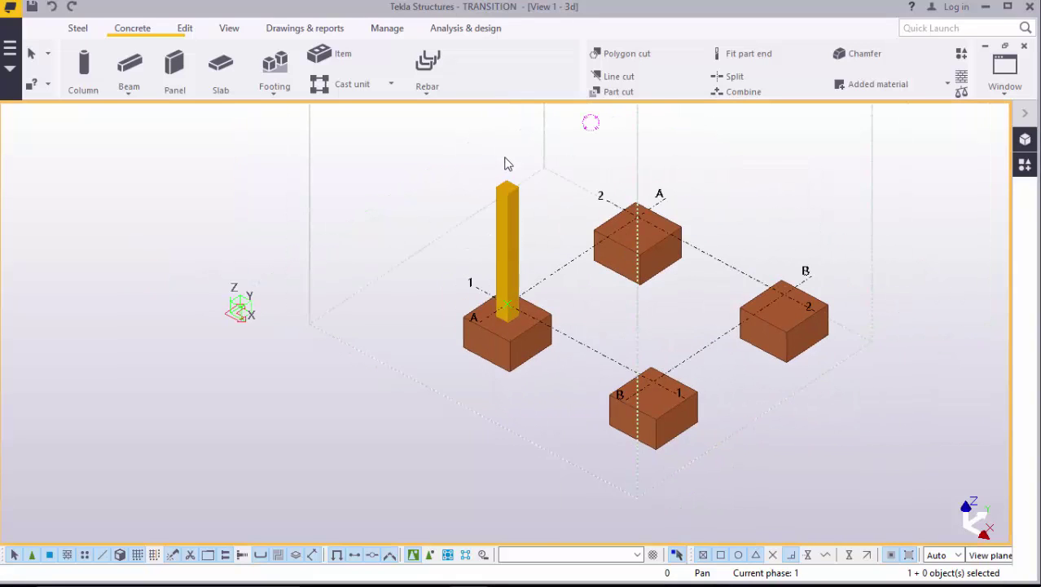
scroll(507, 163, up, 3)
click(503, 236)
scroll(488, 221, down, 3)
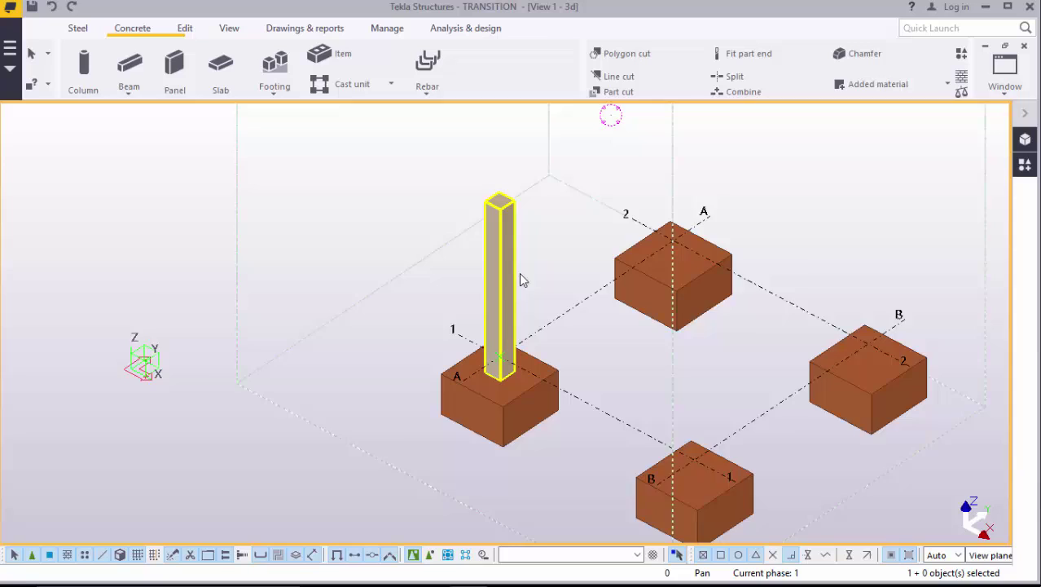
scroll(519, 273, up, 2)
right_click(559, 145)
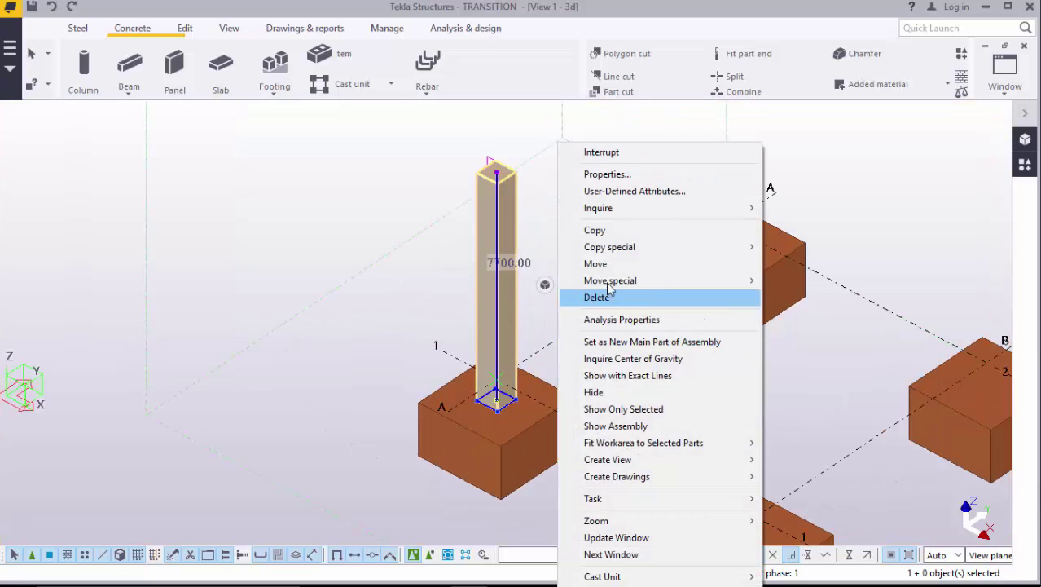
click(596, 231)
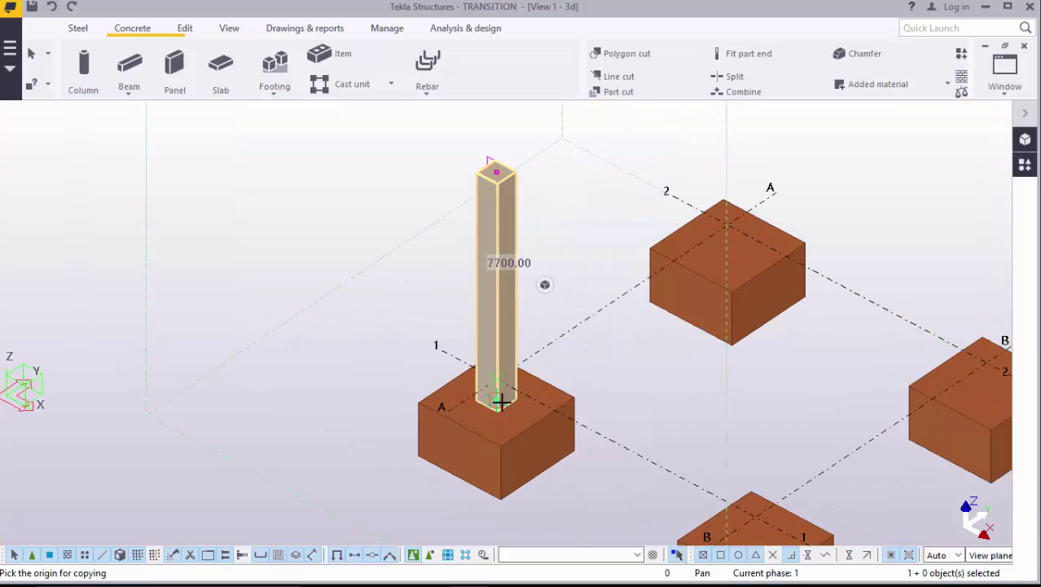
scroll(497, 399, up, 2)
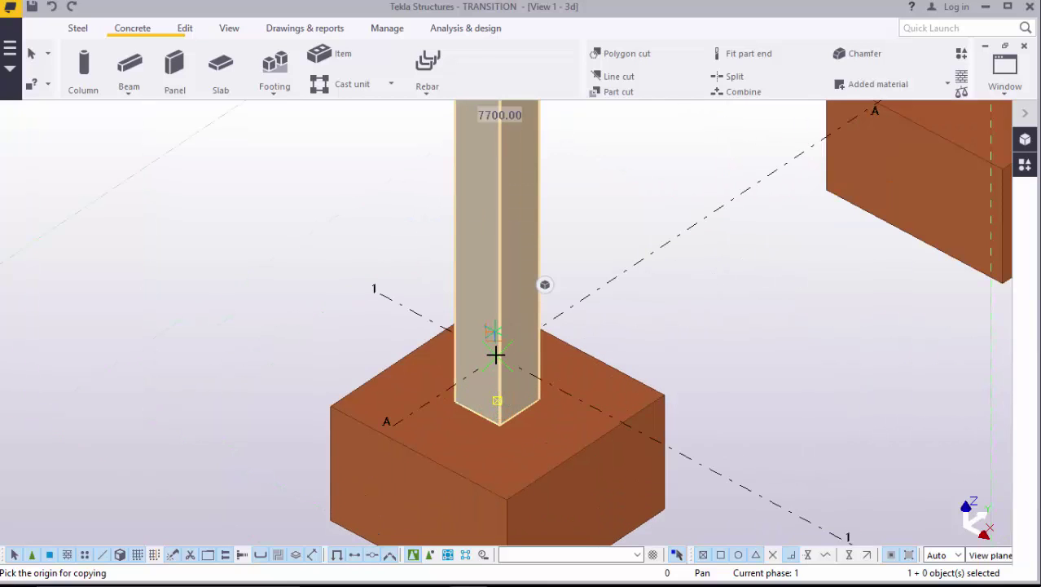
scroll(497, 402, up, 1)
click(499, 398)
scroll(500, 404, down, 3)
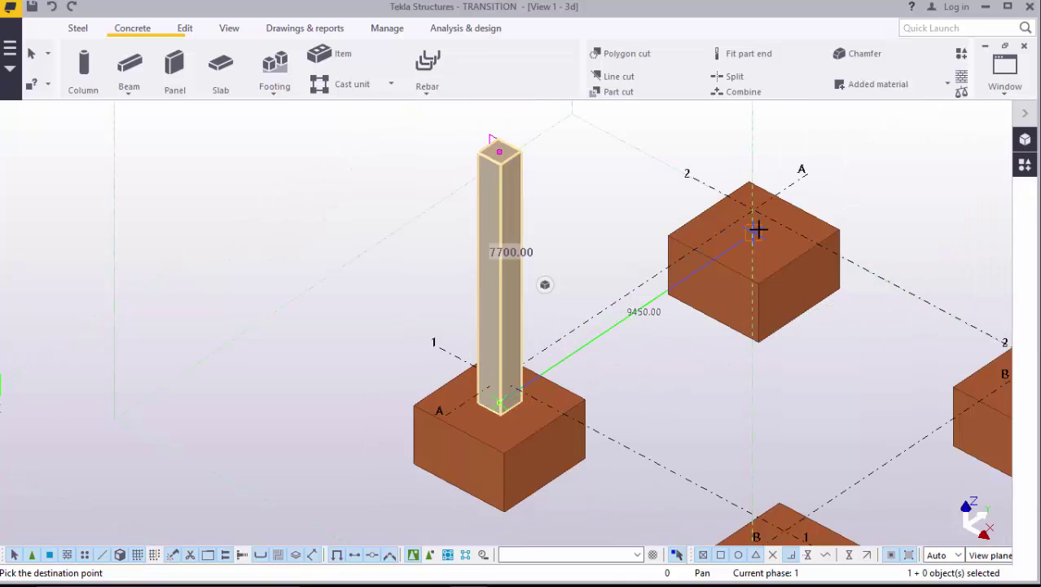
click(760, 231)
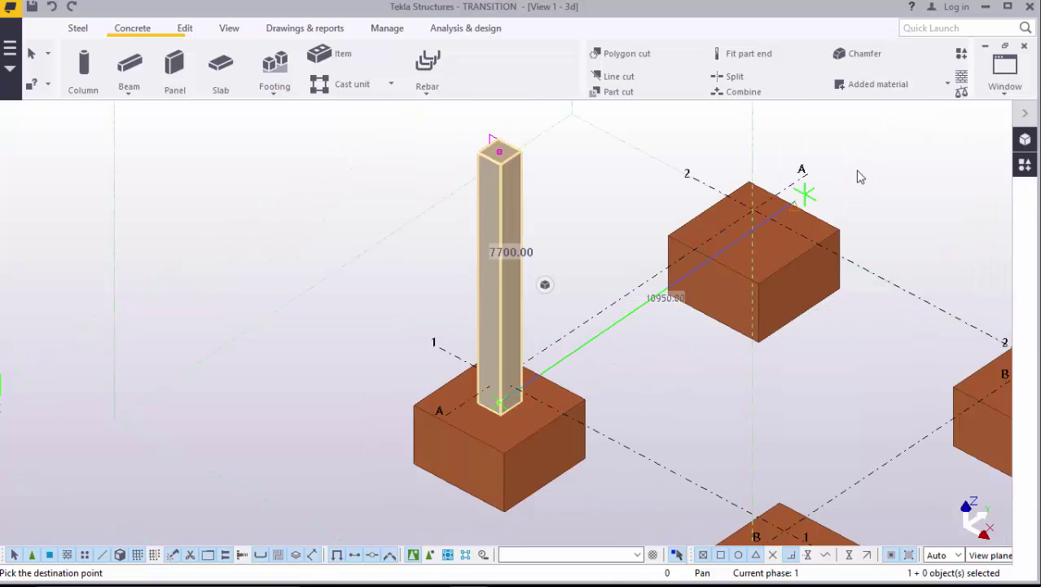
scroll(554, 262, up, 3)
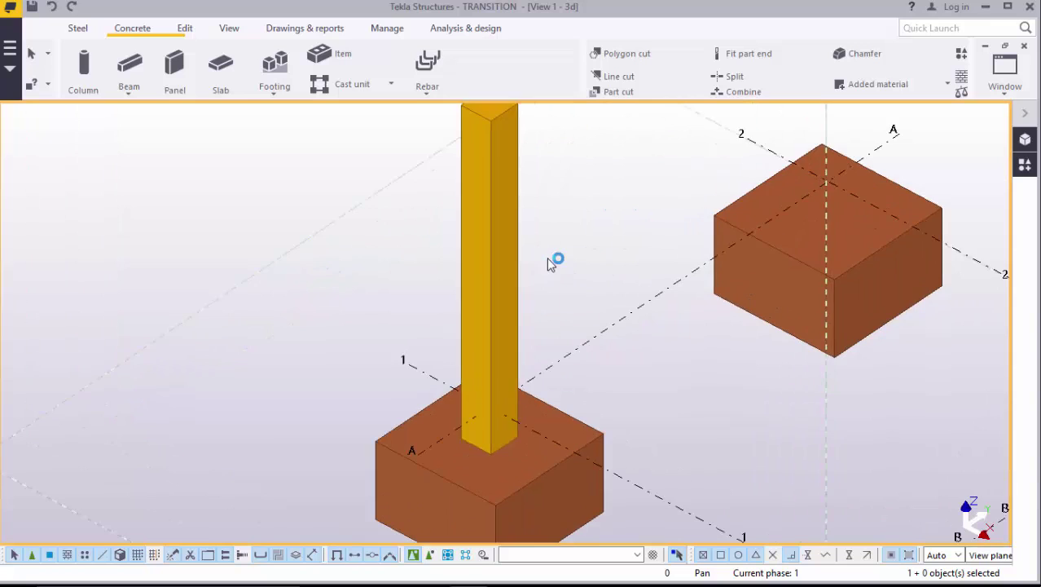
scroll(535, 306, down, 4)
right_click(582, 222)
click(607, 226)
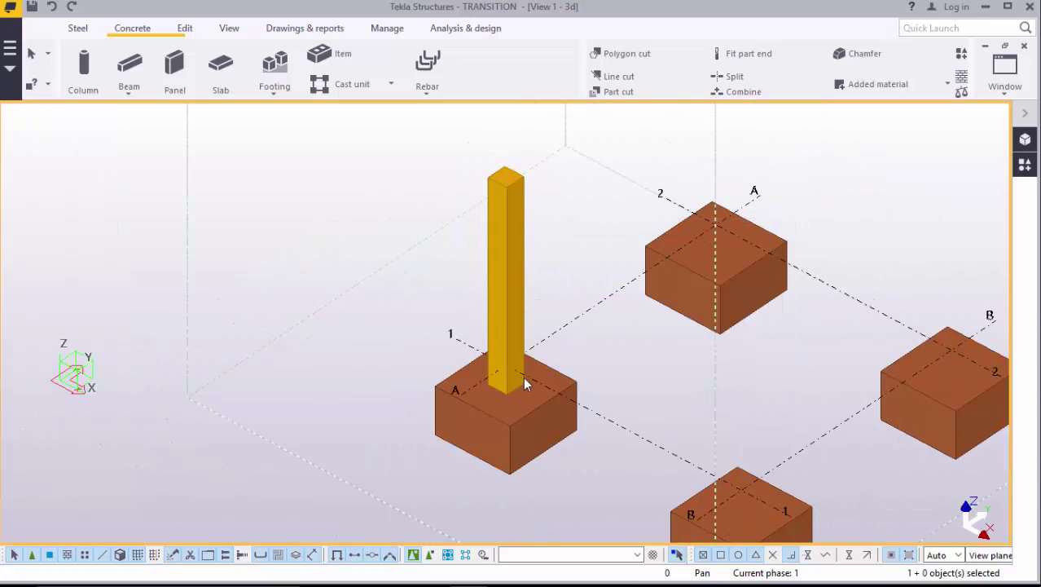
Step: Copy the column at A-1 to A-2, using the ends of grid lines 1 and 2 as origin and destination
scroll(522, 367, up, 2)
right_click(596, 183)
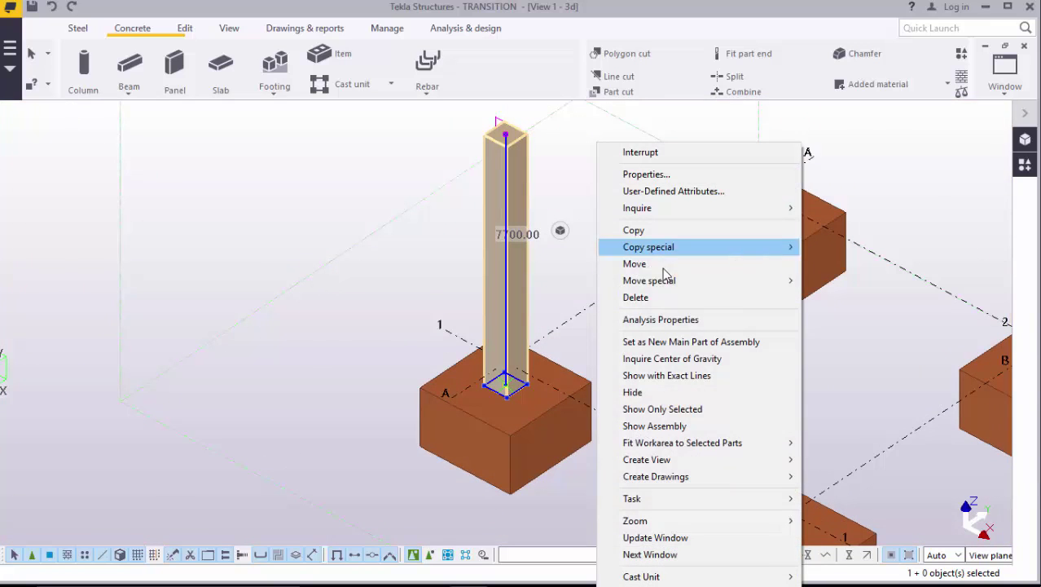
click(634, 230)
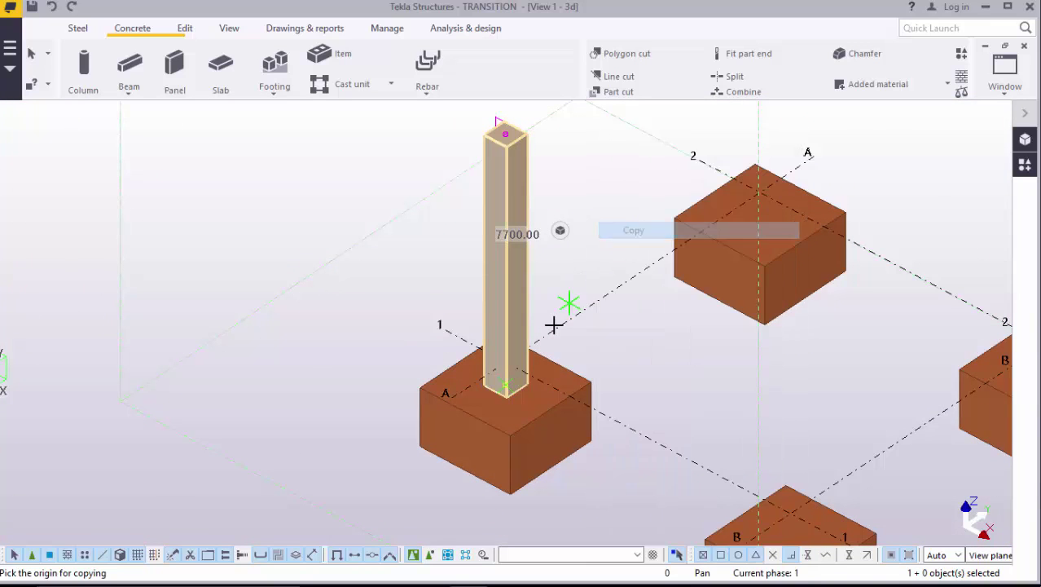
click(446, 327)
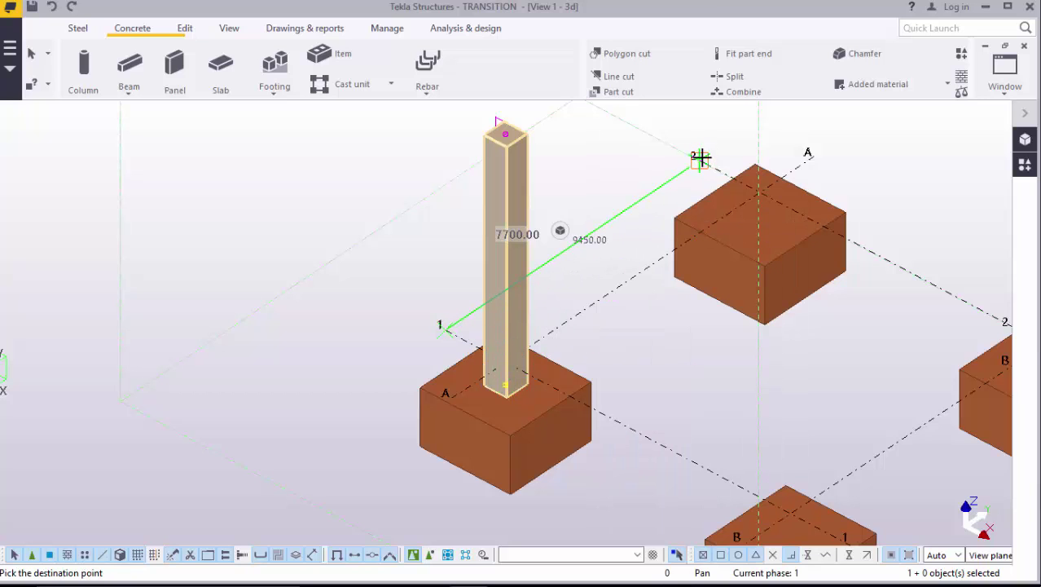
click(701, 157)
scroll(699, 196, down, 3)
right_click(813, 148)
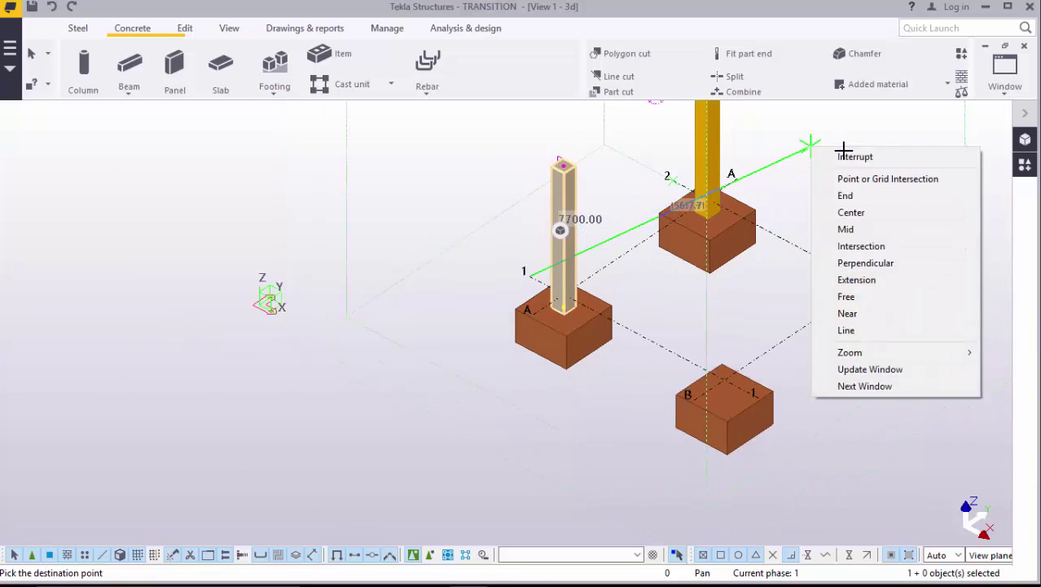
click(852, 156)
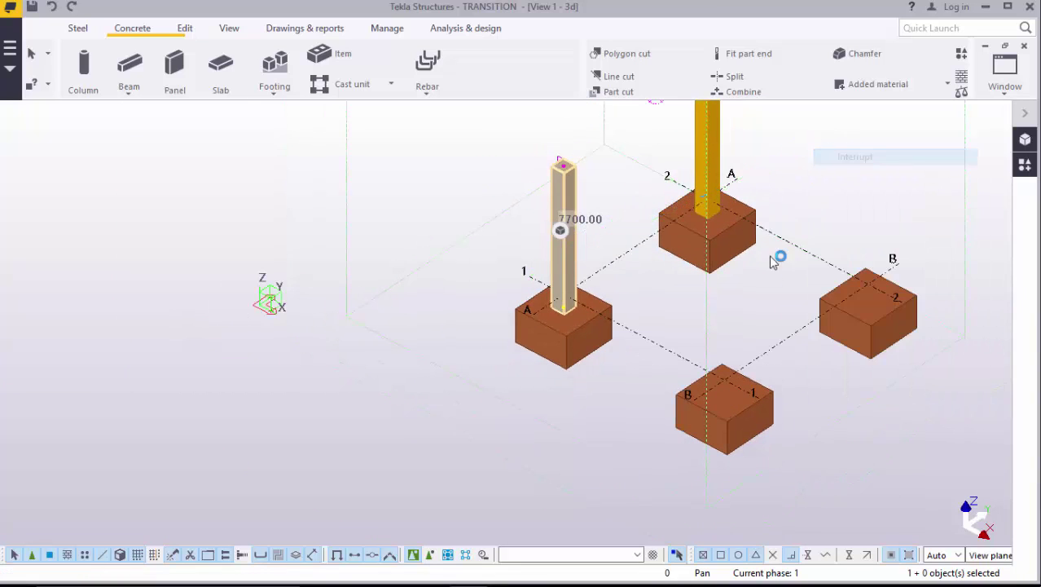
Step: Copy both columns on grid line A to grid line B, using the ends of the two grid lines as origin and destination
click(705, 153)
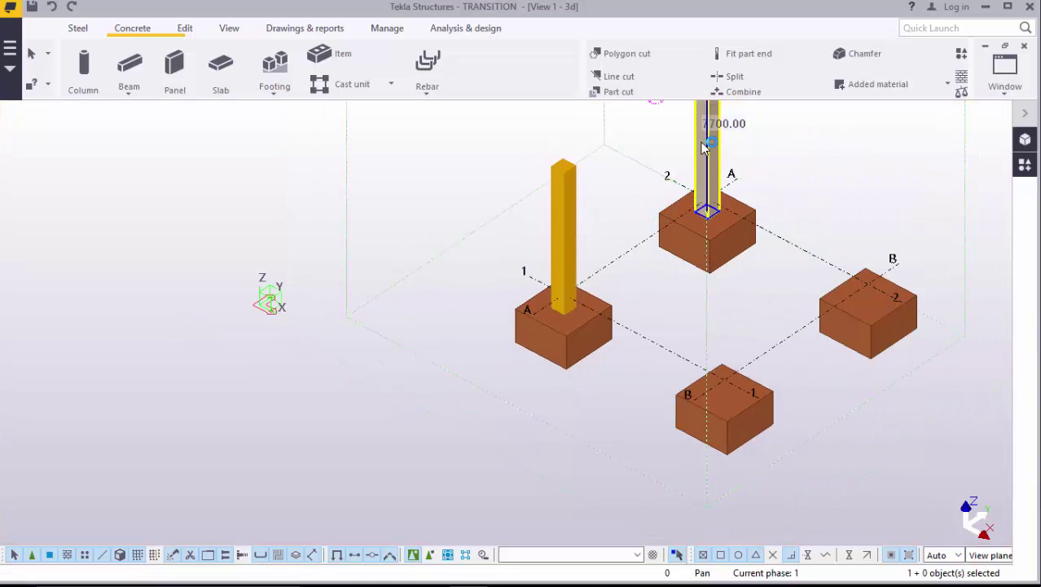
ctrl+click(592, 207)
right_click(394, 186)
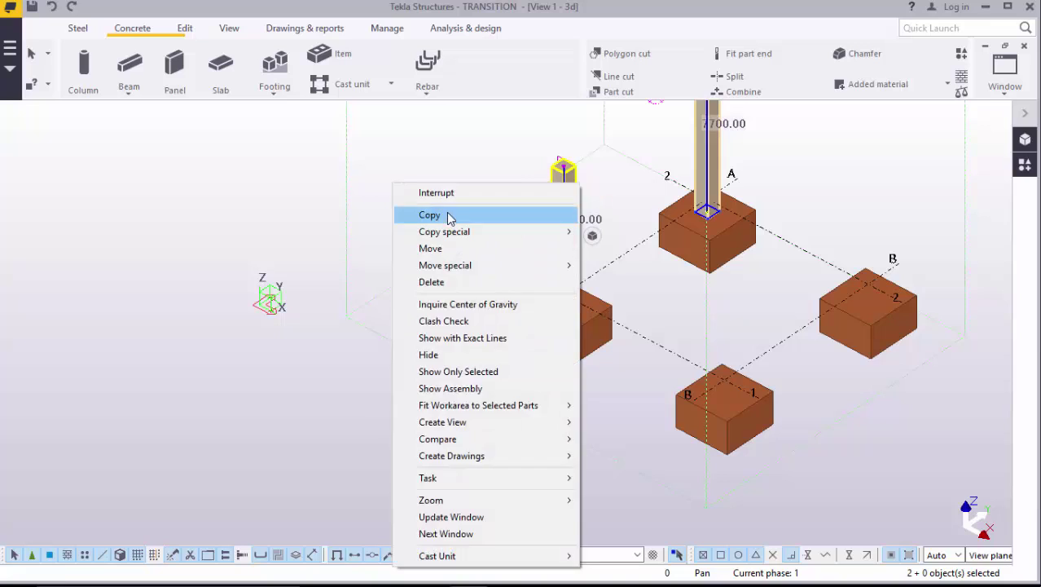
click(449, 215)
scroll(514, 309, up, 4)
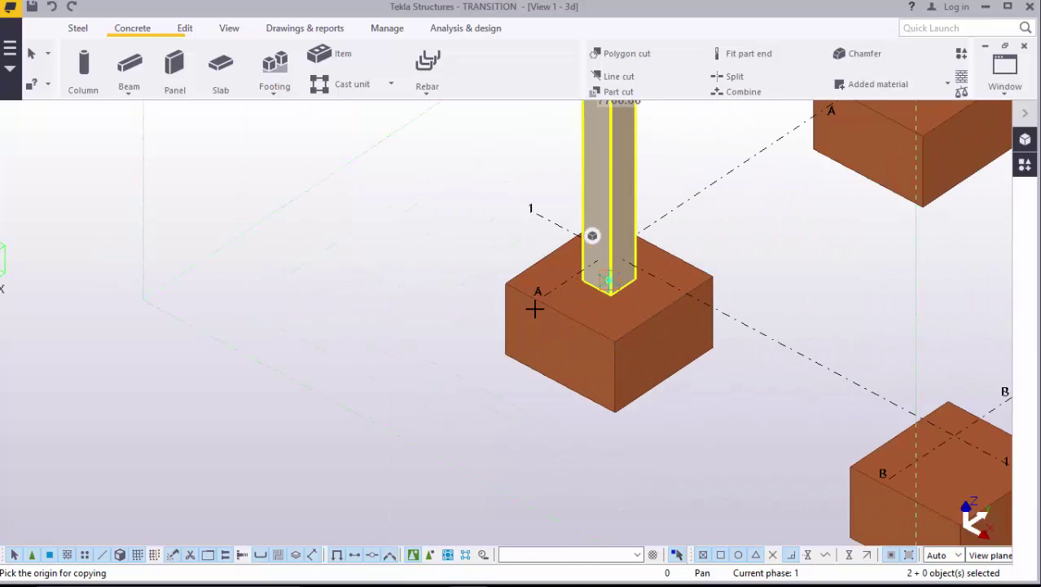
click(539, 294)
scroll(503, 253, down, 1)
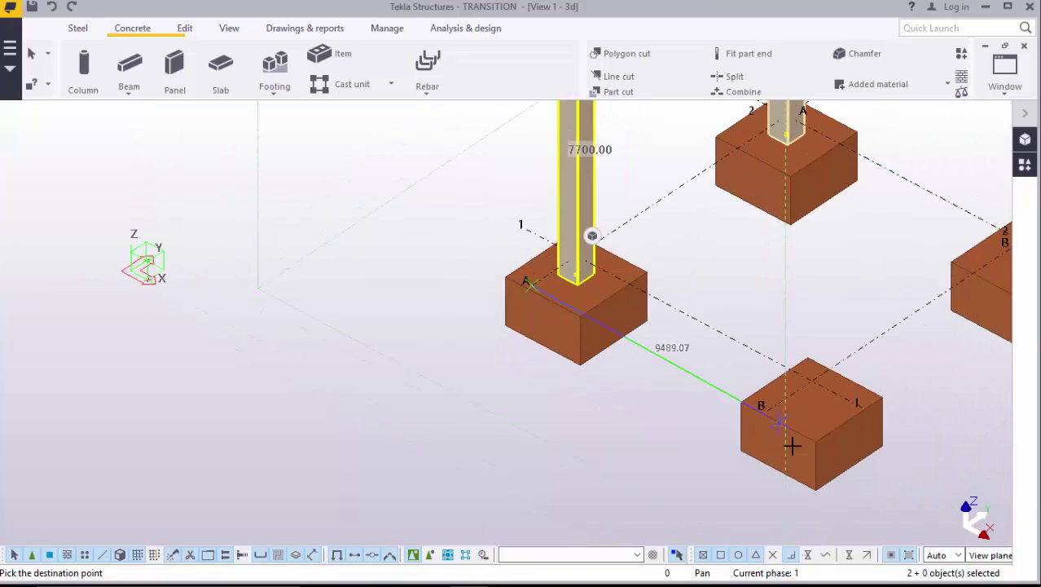
scroll(794, 440, up, 2)
click(741, 383)
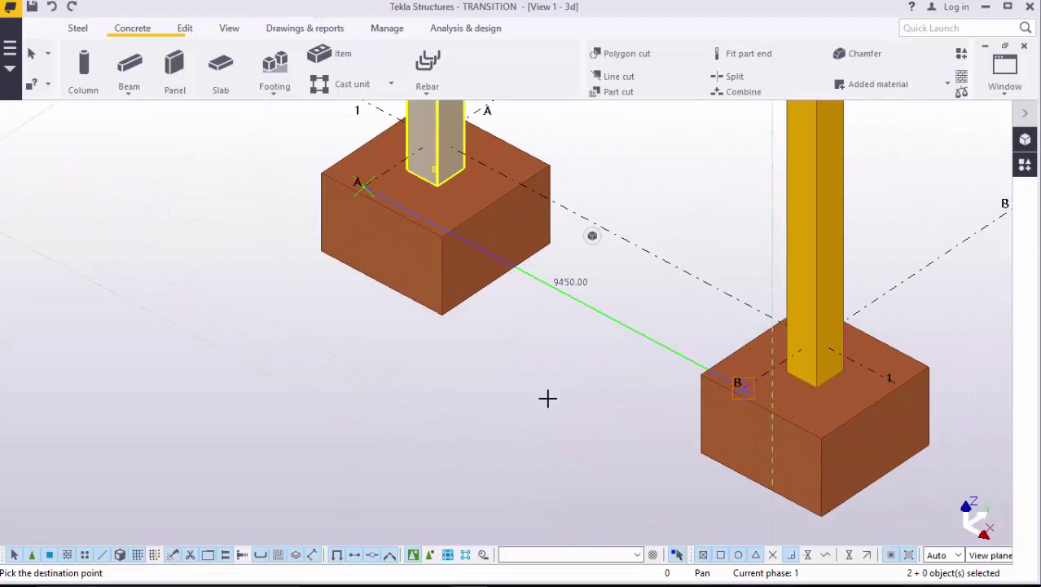
right_click(548, 397)
click(574, 158)
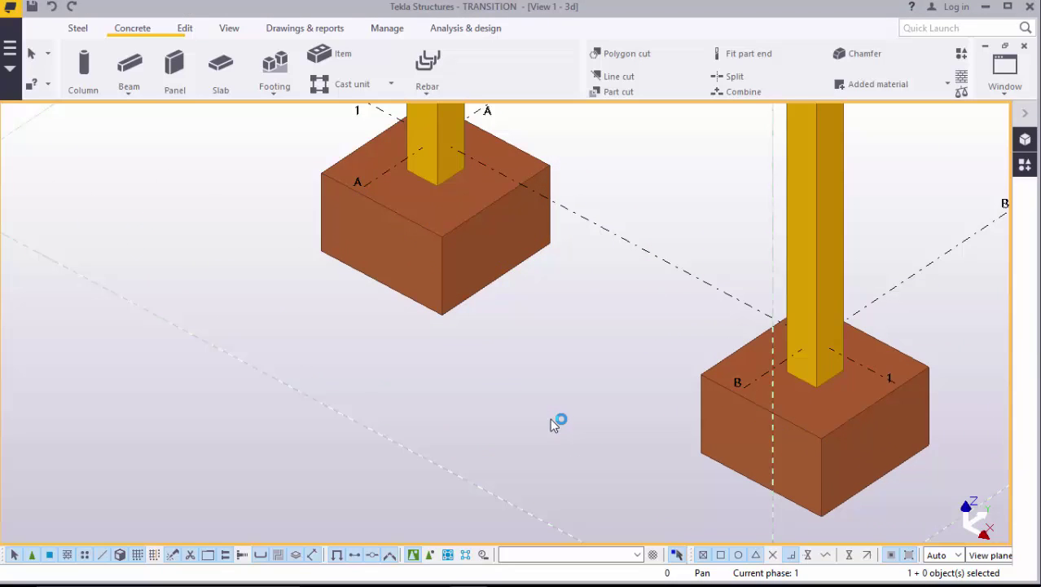
right_click(504, 440)
click(564, 249)
Step: Switch from the 3D view to the Grid 1 elevation view, framing the columns and footings
scroll(554, 440, down, 5)
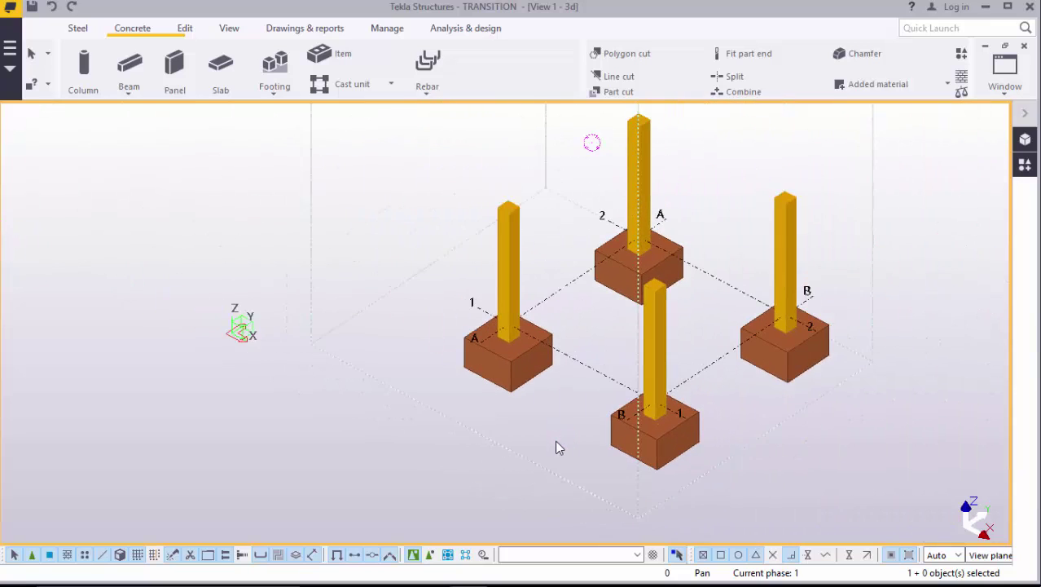
click(1005, 78)
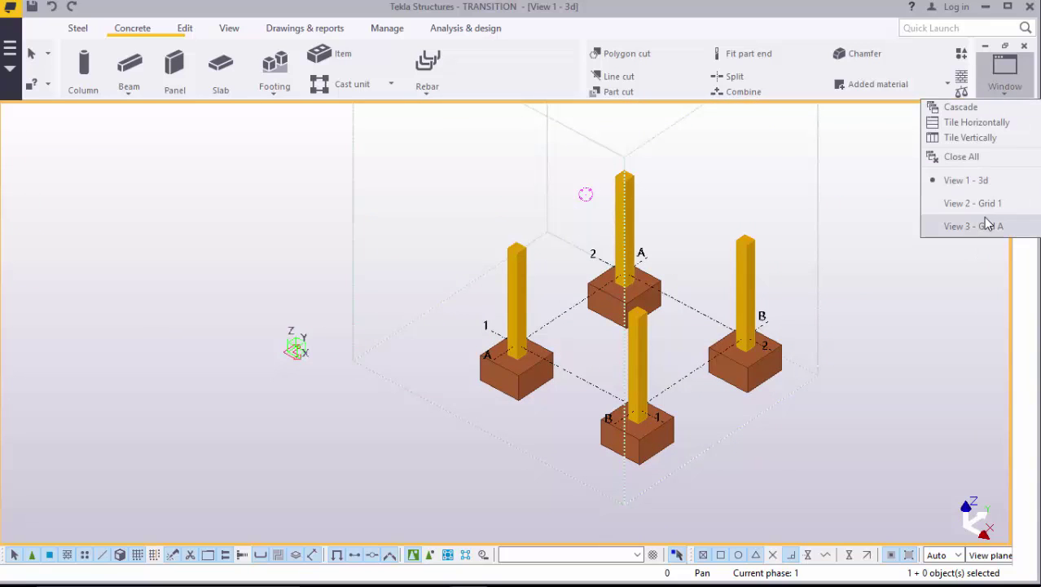
click(987, 206)
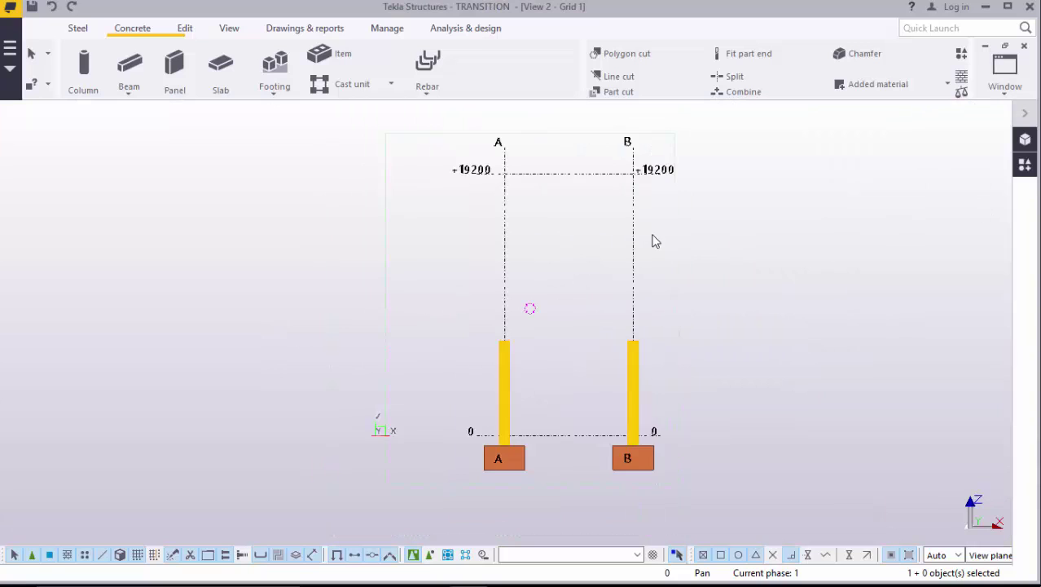
scroll(571, 334, up, 5)
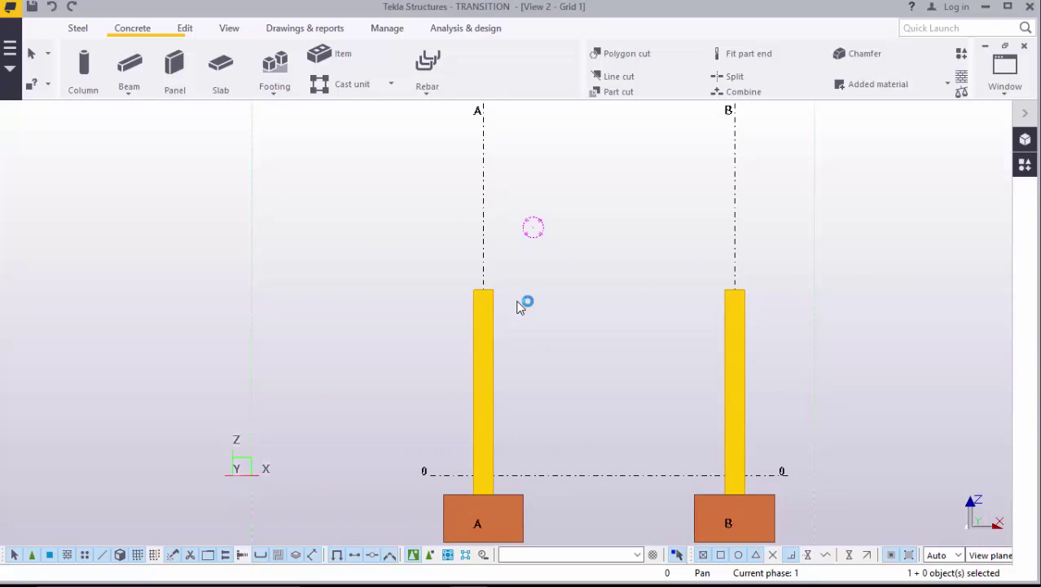
Step: Review the position levels of the pad footing on grid line A in the Grid 1 view and close its properties
scroll(591, 243, down, 1)
scroll(511, 503, up, 1)
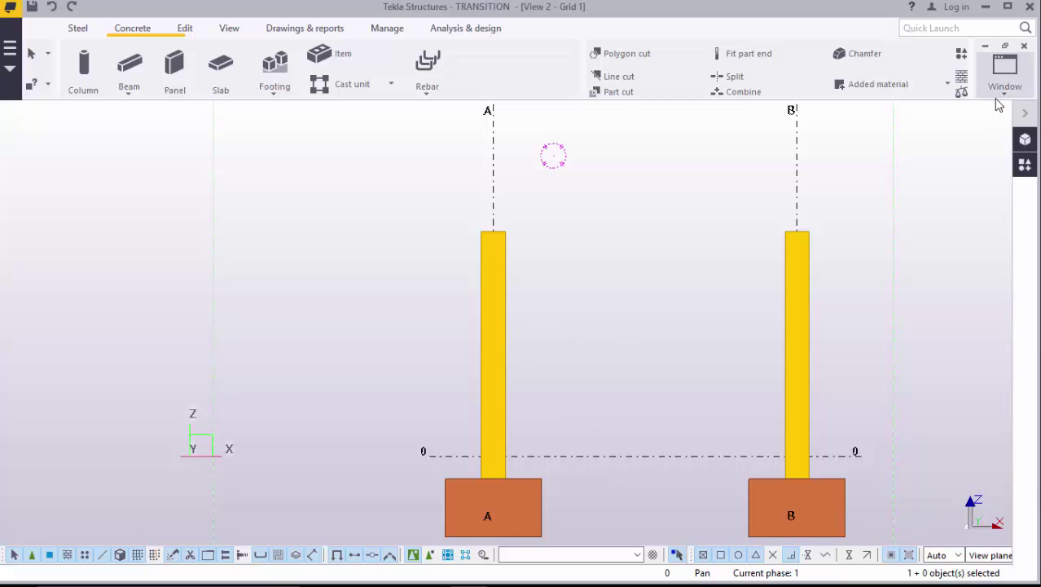
double_click(538, 515)
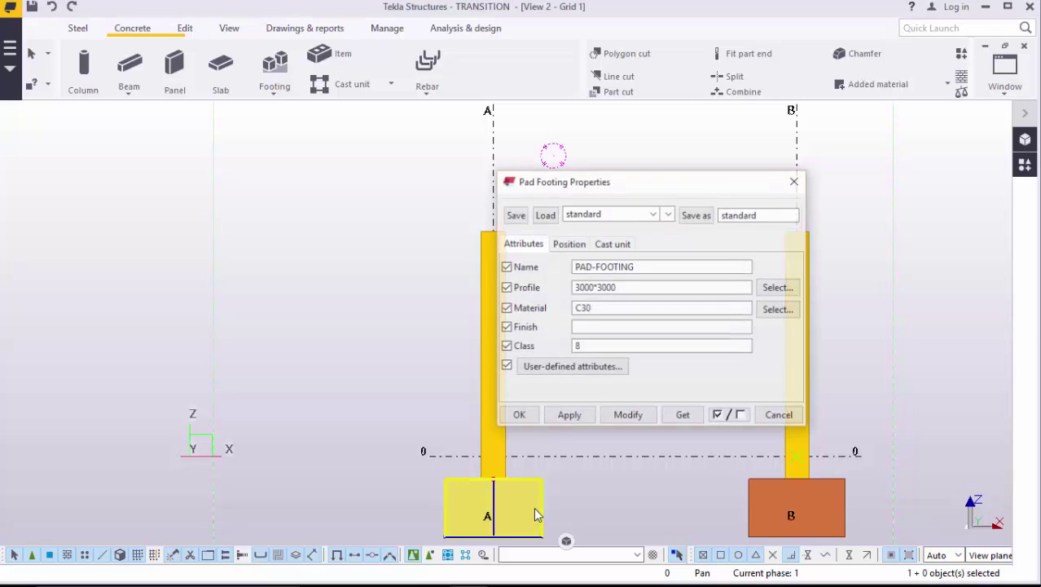
drag(649, 189, 829, 137)
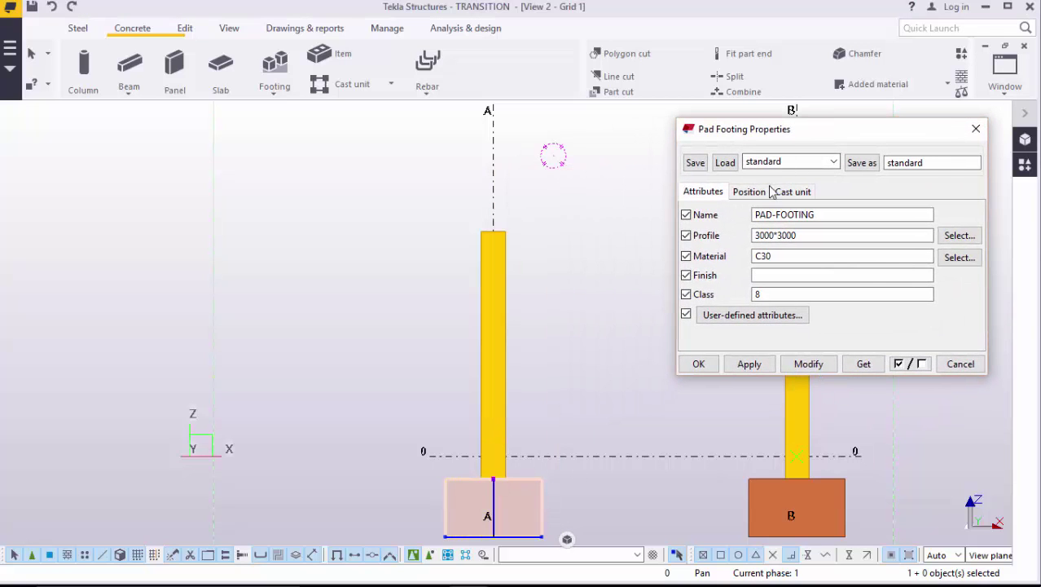
click(752, 196)
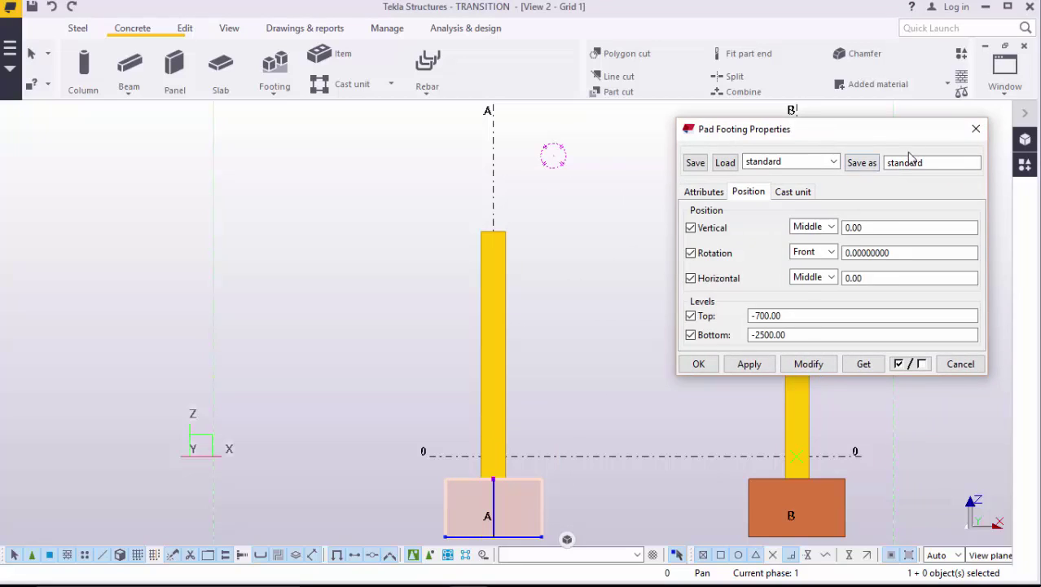
click(976, 129)
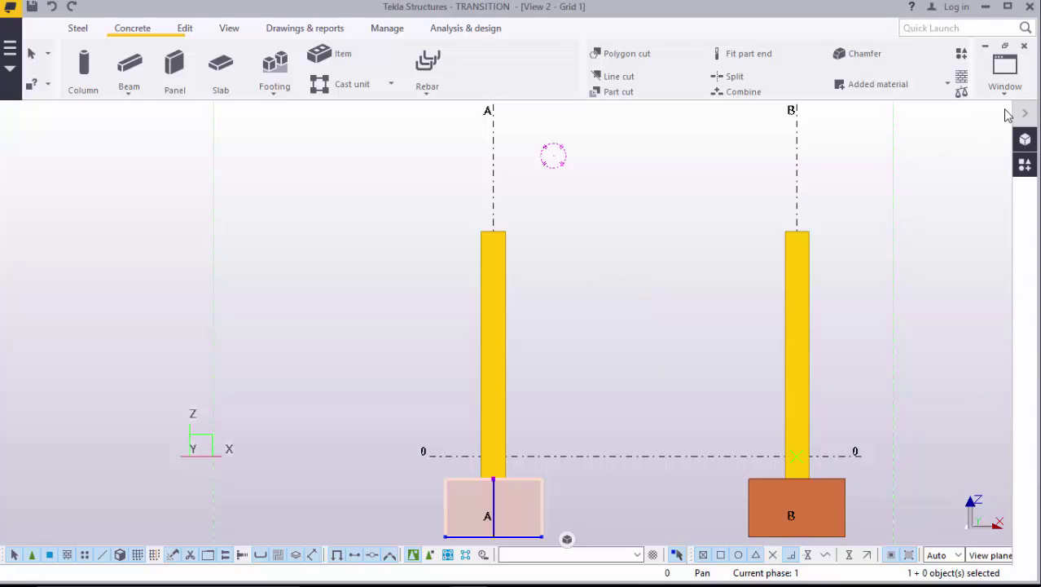
Step: Switch to the 3D view and select the column at grid intersection B-1 to inspect where it meets its footing
click(1005, 77)
click(974, 178)
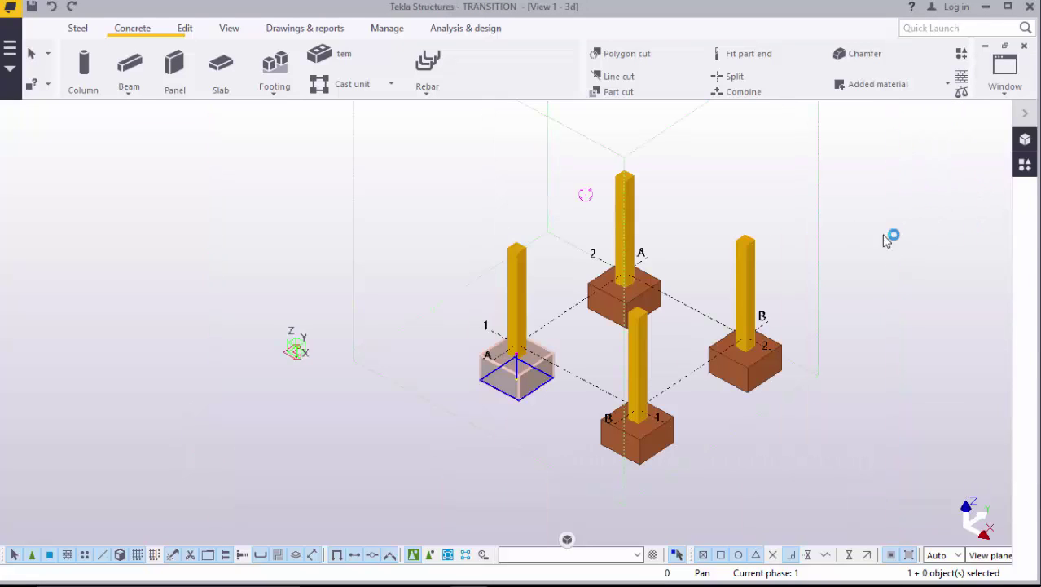
click(594, 326)
scroll(632, 403, up, 2)
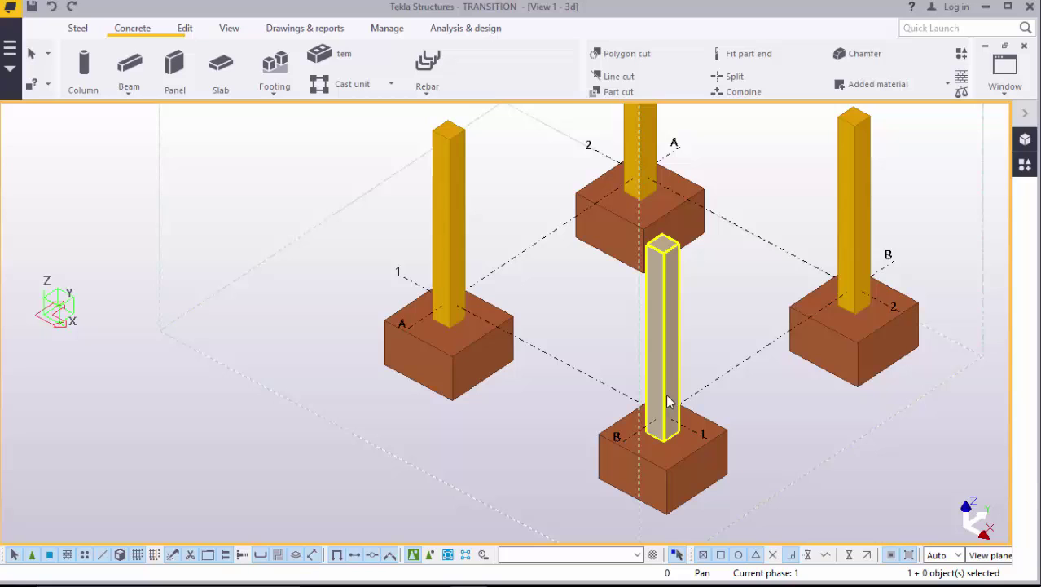
click(669, 368)
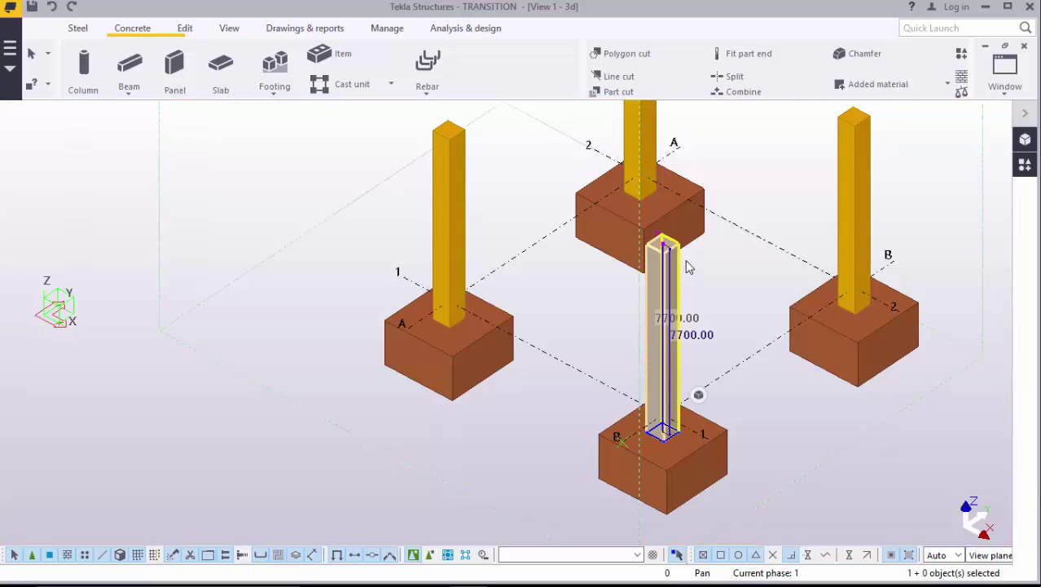
scroll(664, 395, up, 3)
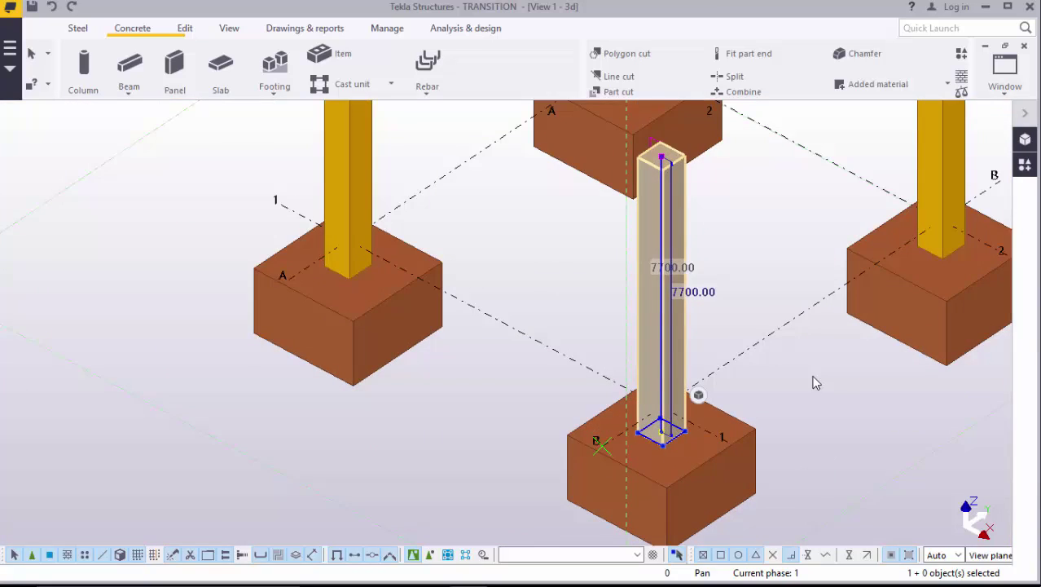
Step: Review the position levels of the pad footing at grid intersection B-1 and close its properties unchanged
double_click(706, 442)
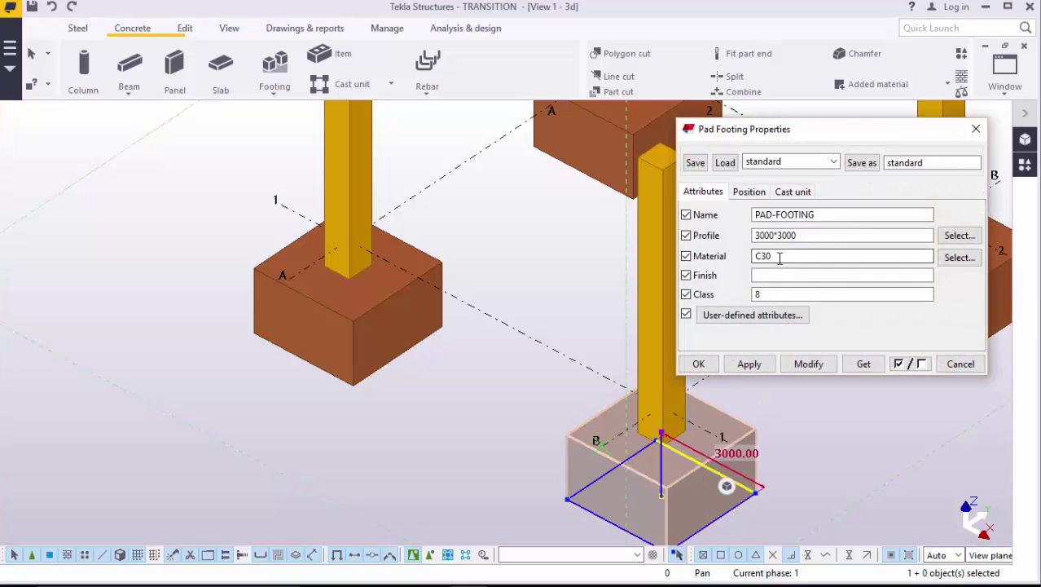
click(748, 191)
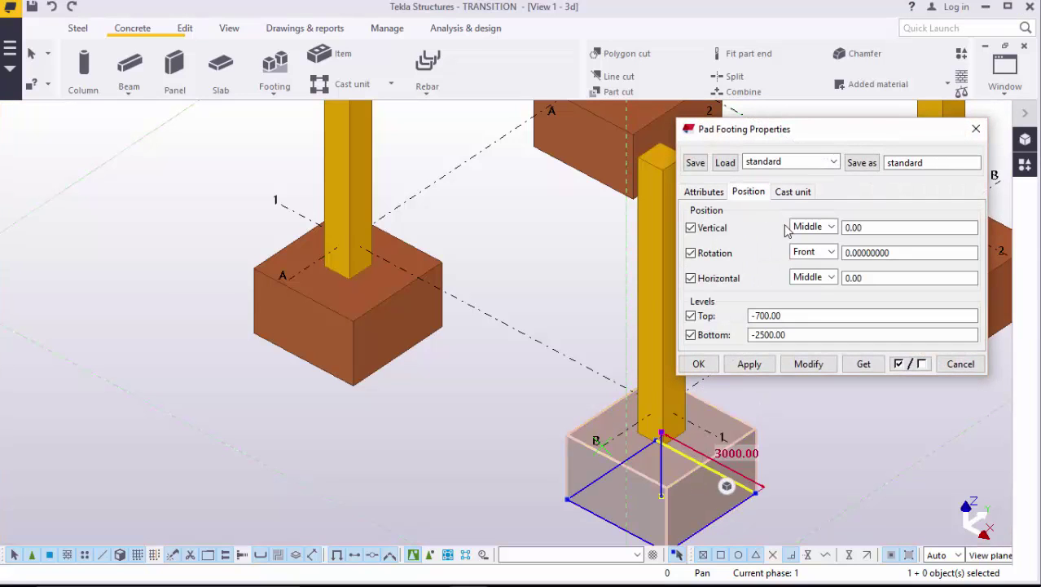
click(976, 128)
click(754, 323)
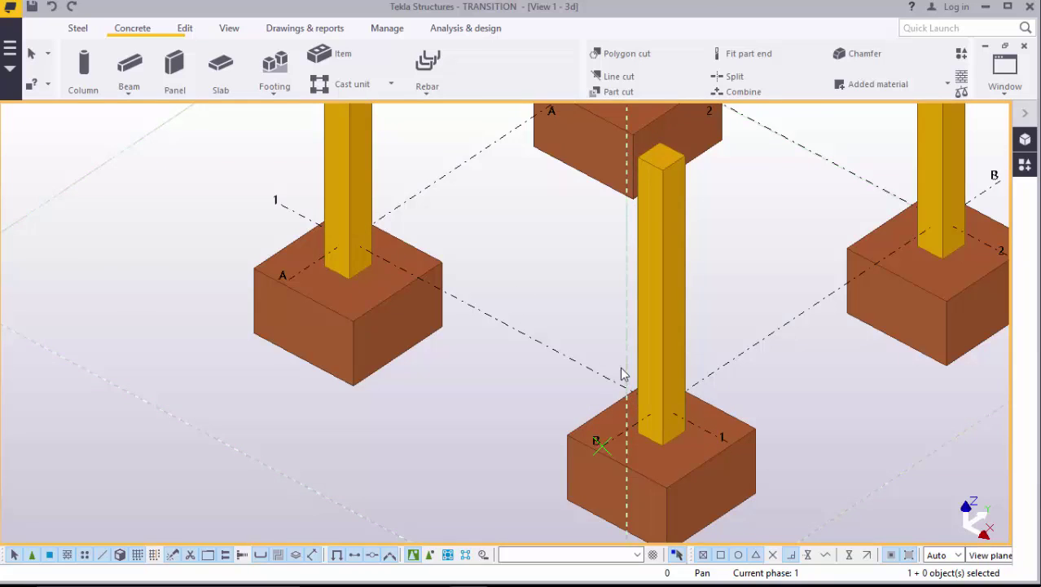
Step: Return from the 3D view to the Grid 1 elevation view, framing both columns with their footings
scroll(652, 376, down, 3)
scroll(652, 377, down, 1)
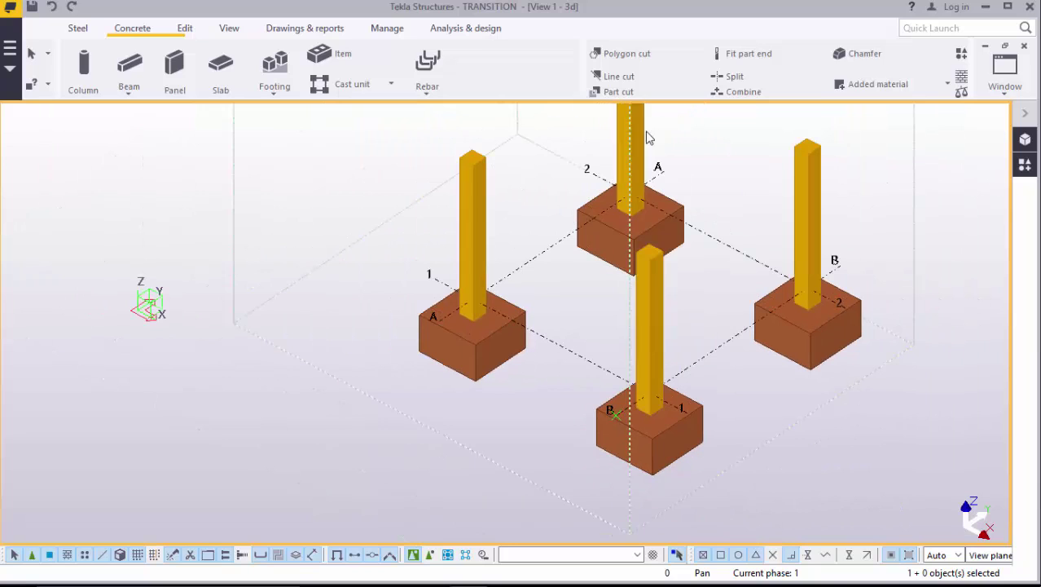
click(1007, 96)
click(986, 205)
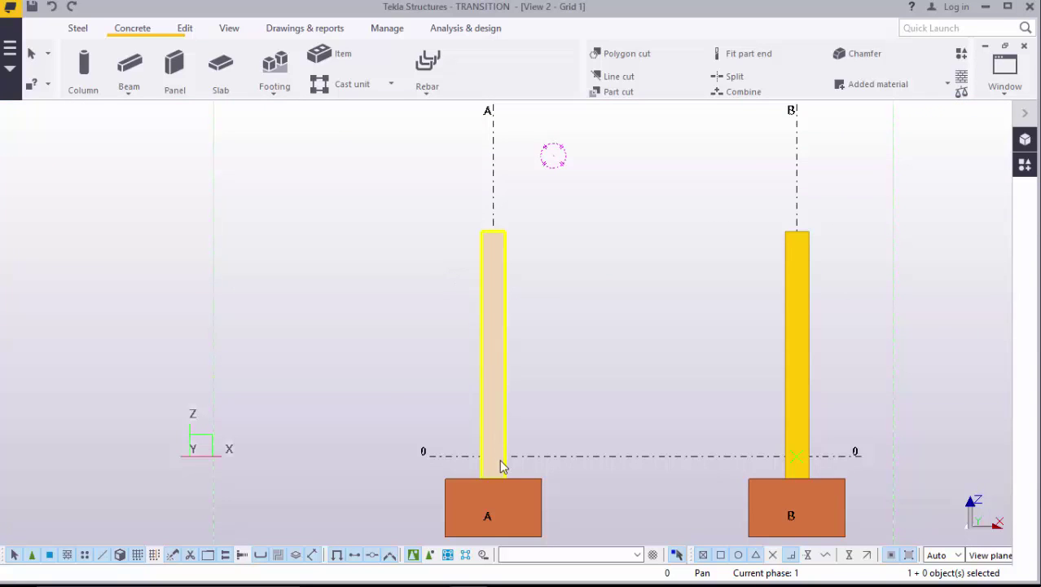
scroll(677, 359, down, 1)
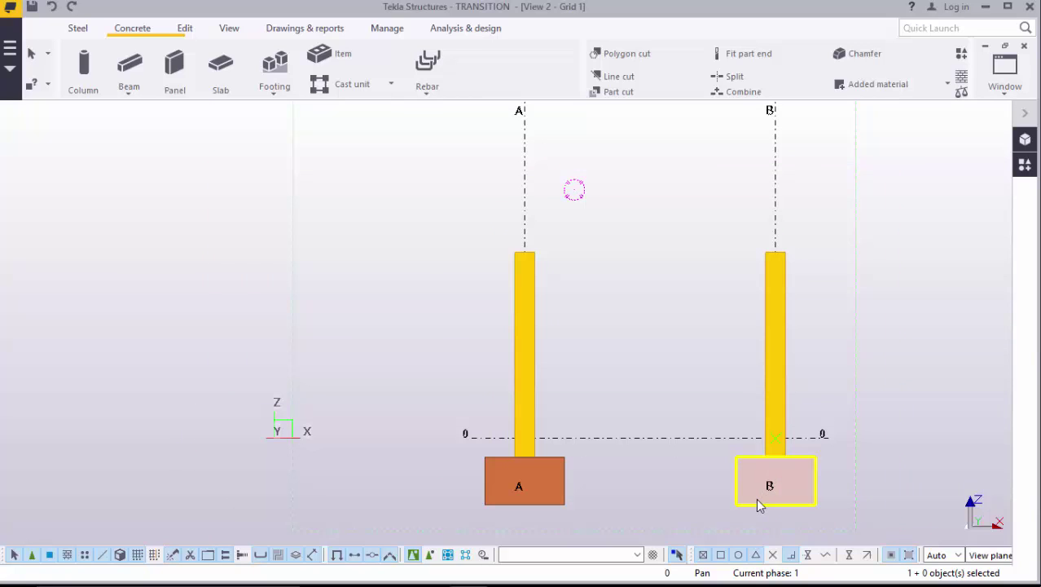
scroll(519, 269, up, 1)
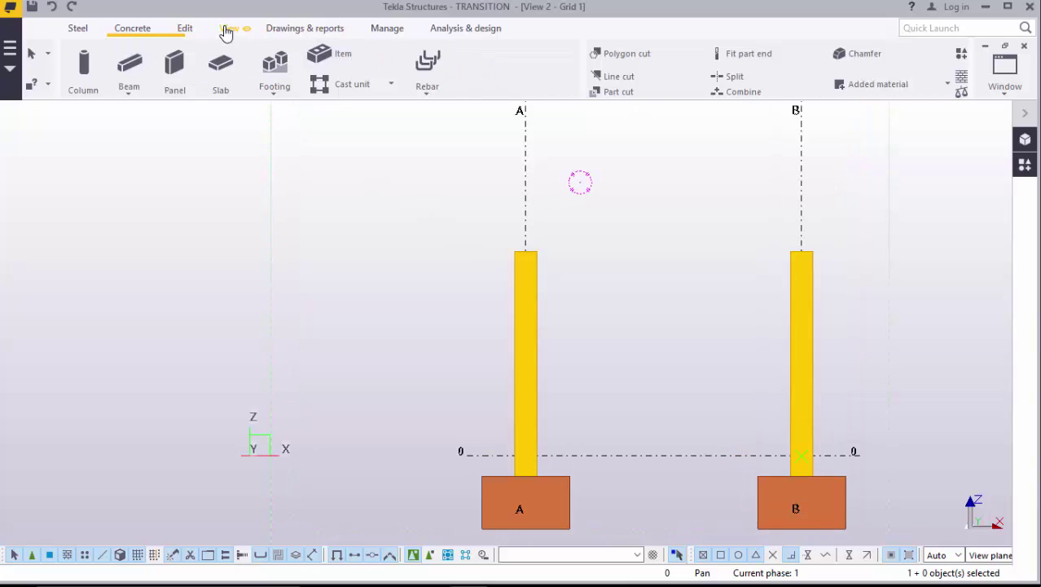
Step: Measure the free distance from the top to the base of the column on grid line A and end the command
click(185, 28)
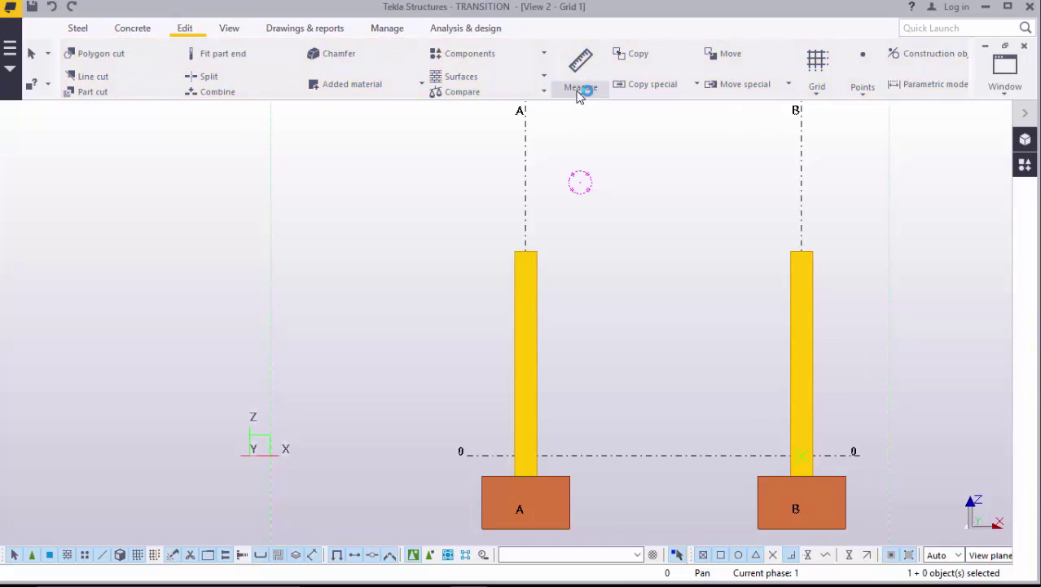
click(582, 94)
click(591, 112)
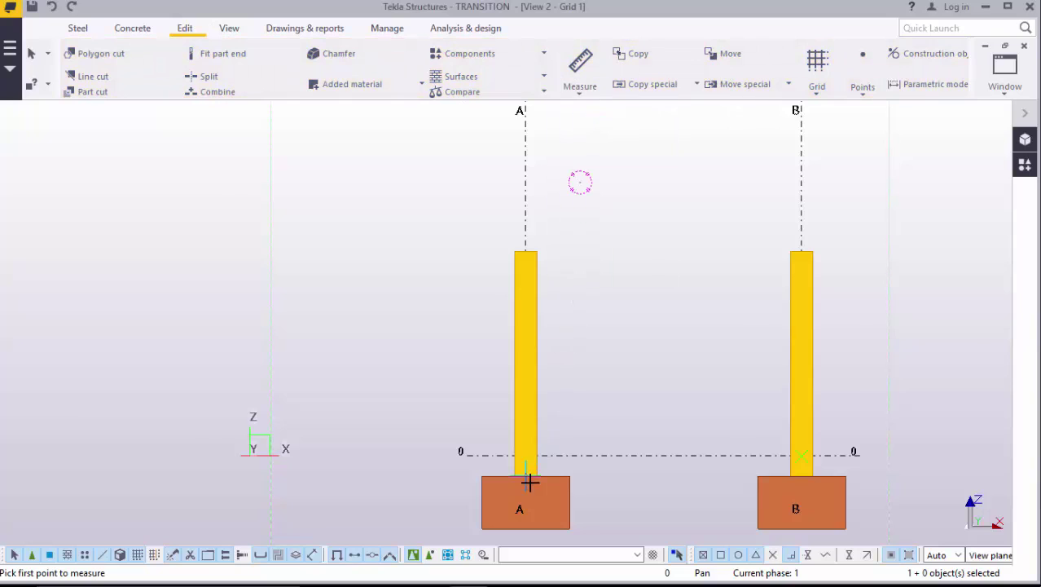
scroll(530, 482, up, 1)
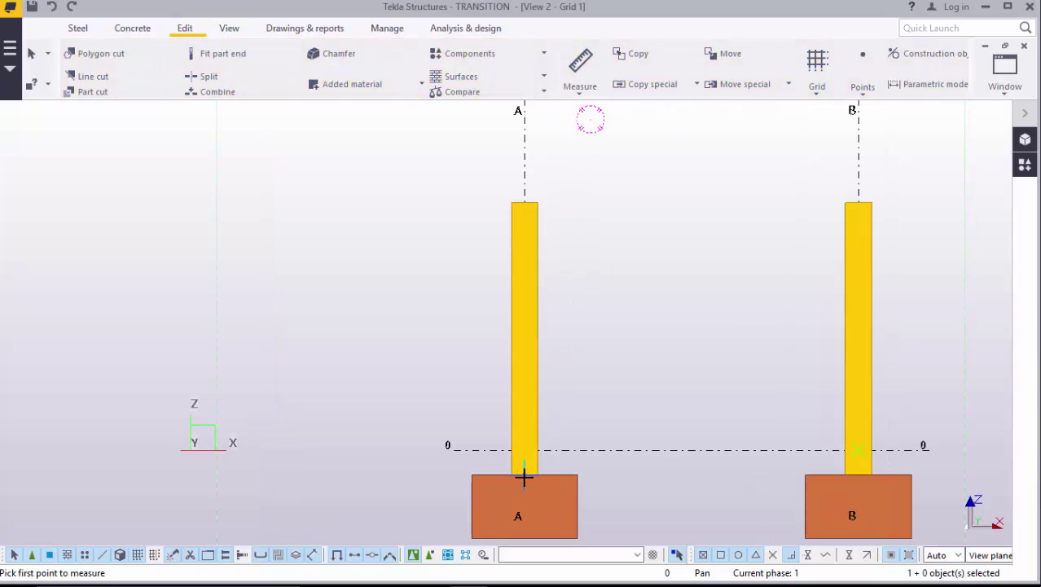
click(526, 204)
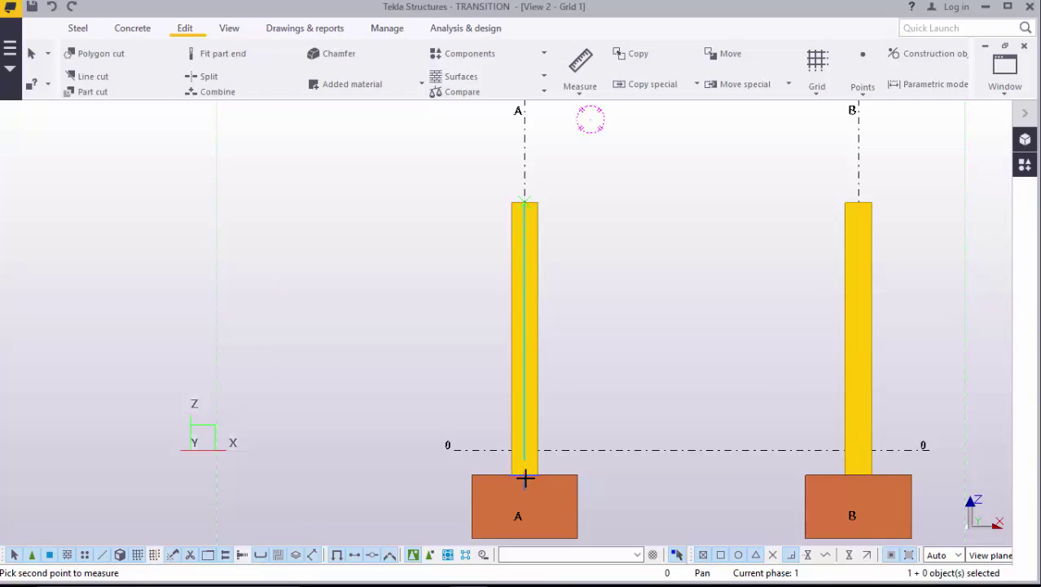
click(524, 475)
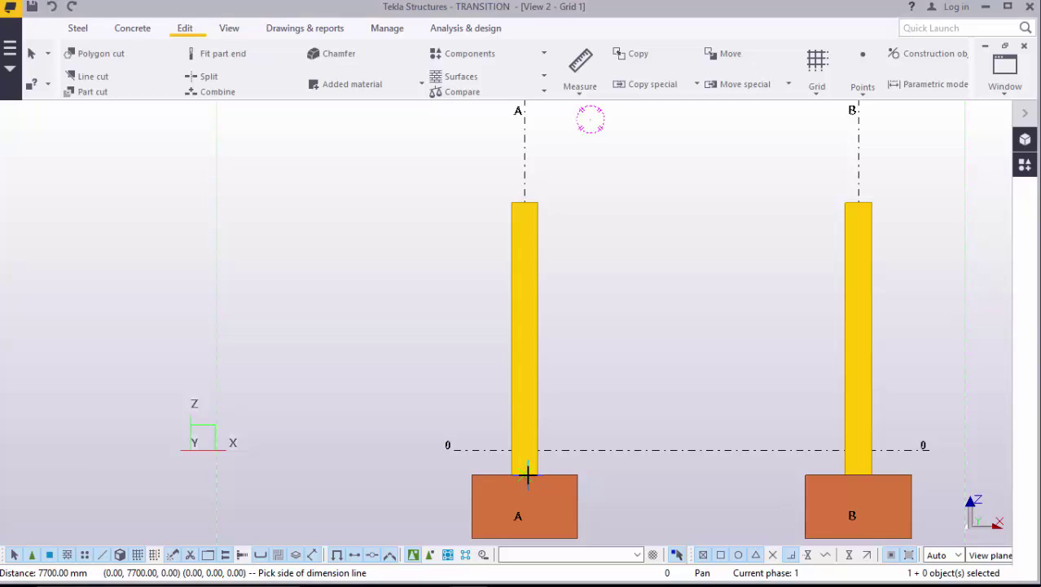
right_click(769, 168)
click(799, 174)
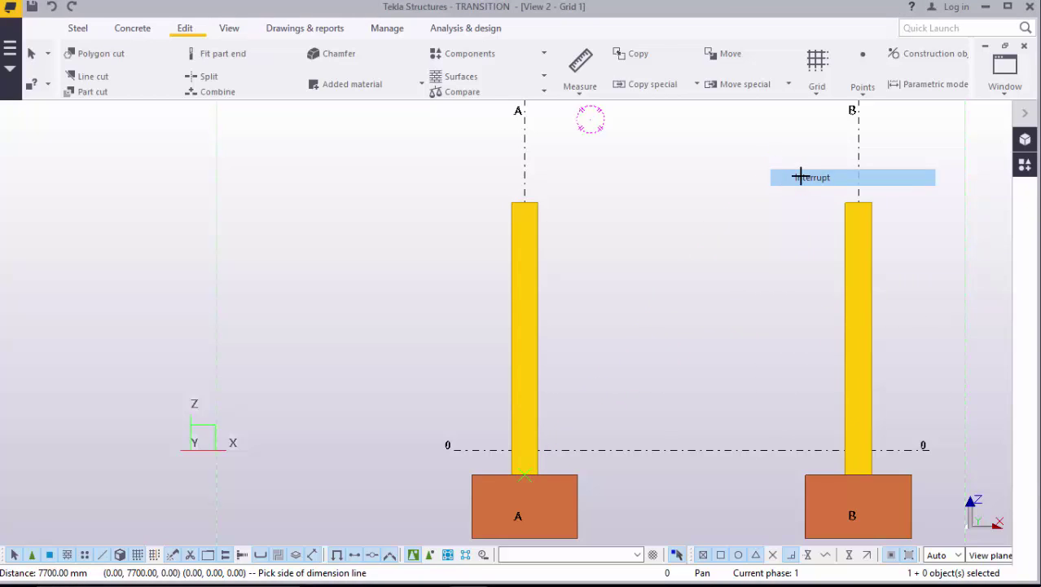
Step: Measure the free distance from the top to the base of the column on grid line B and end the command
click(580, 91)
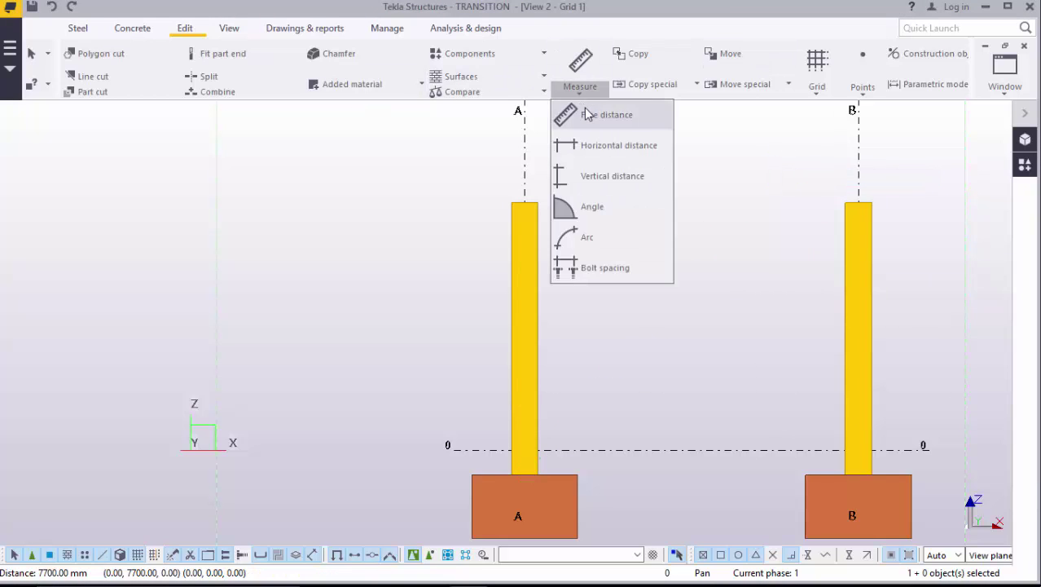
click(599, 111)
click(858, 204)
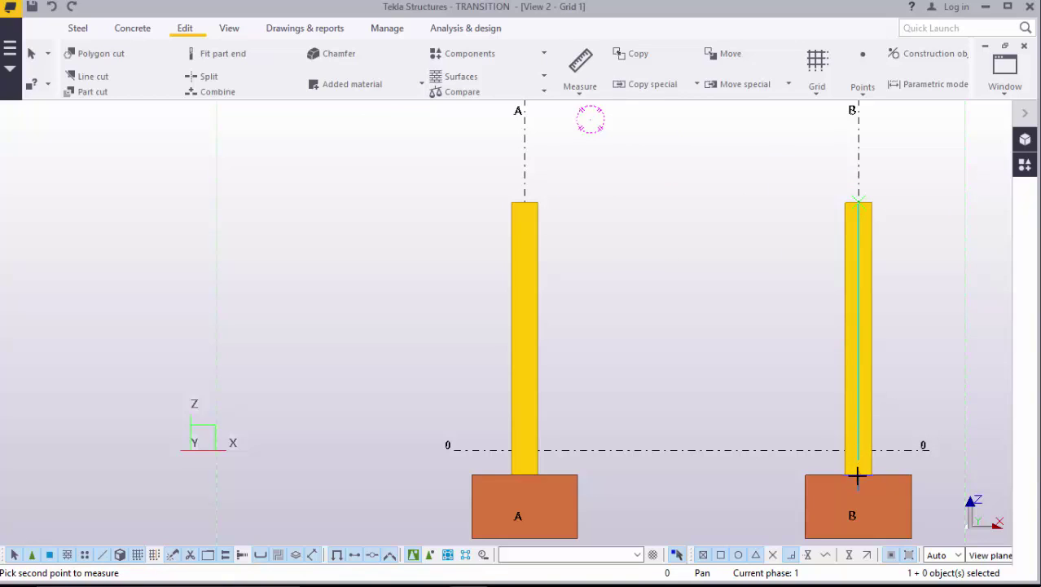
click(857, 475)
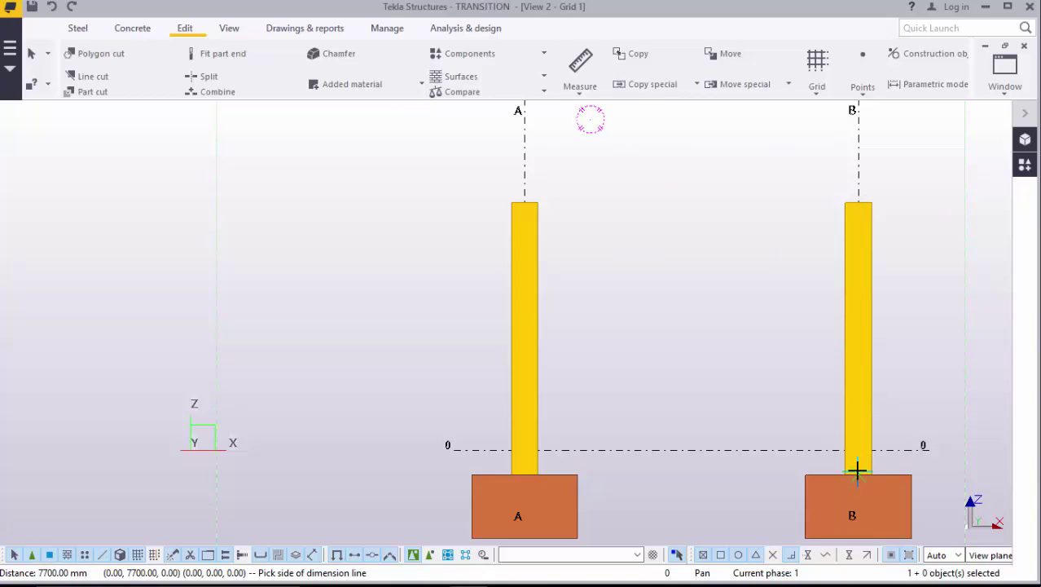
scroll(635, 213, up, 1)
right_click(632, 203)
click(642, 209)
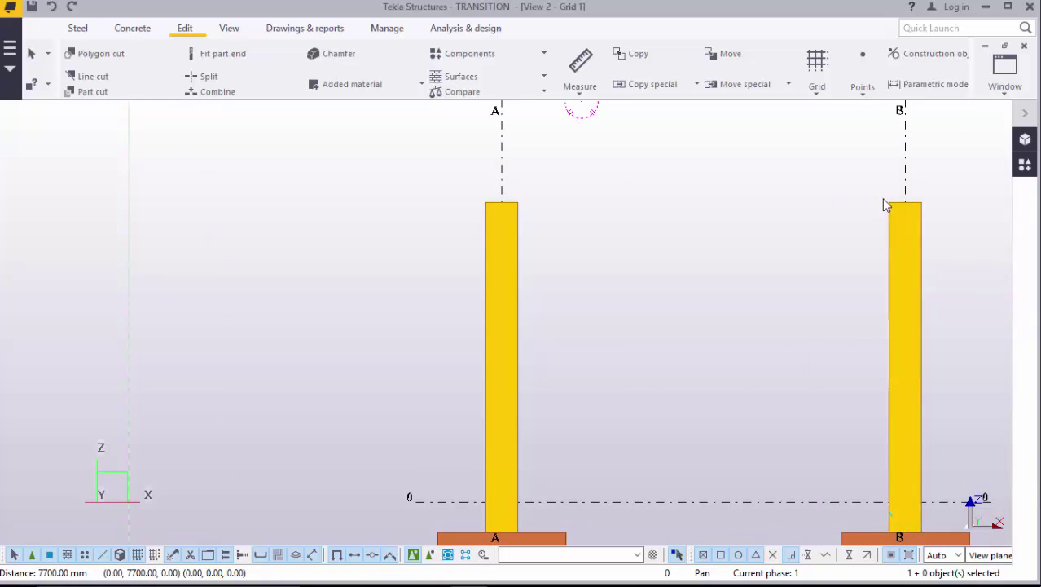
click(582, 92)
click(598, 111)
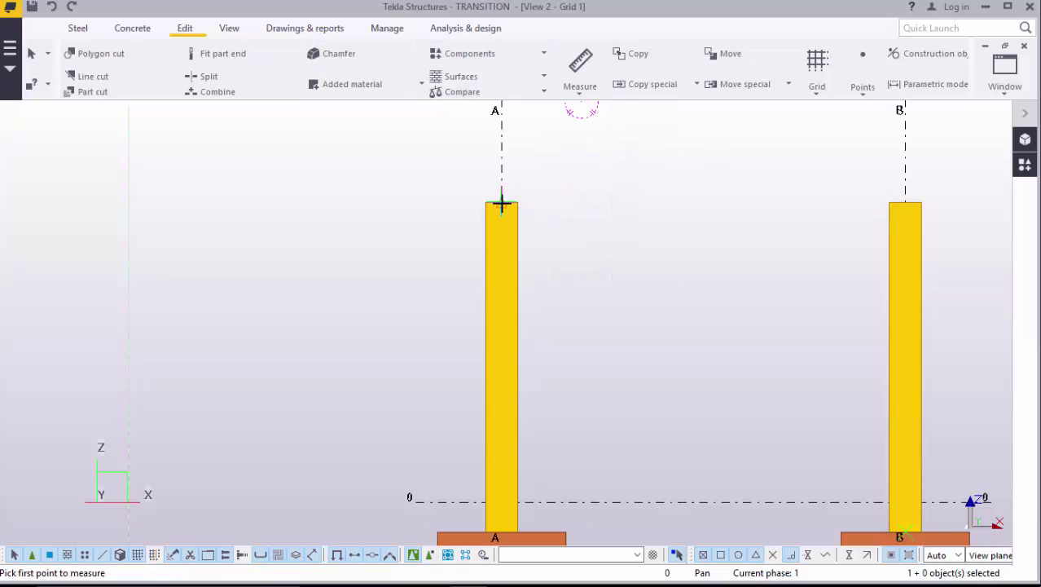
click(502, 203)
right_click(730, 144)
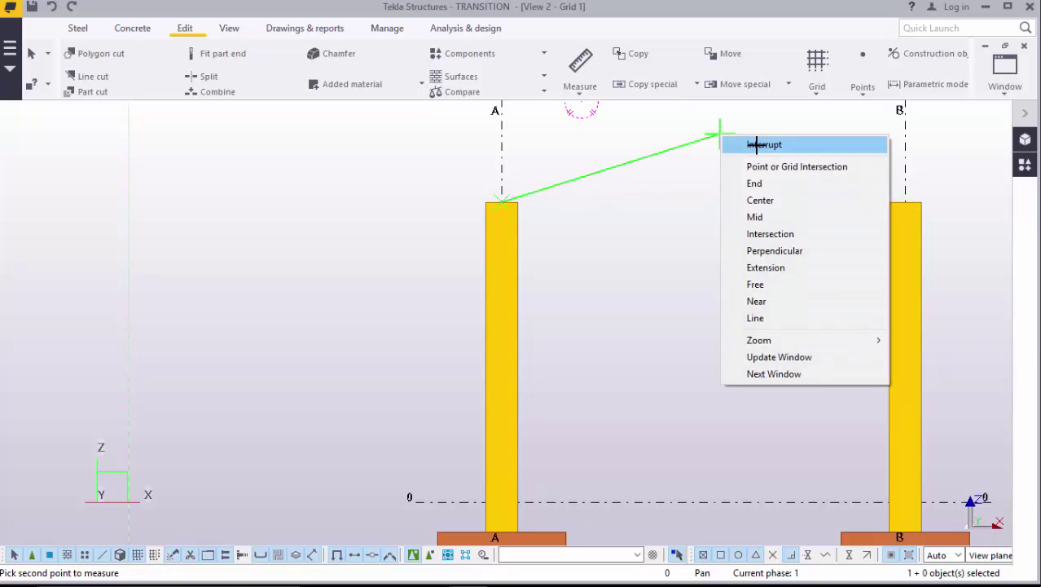
click(738, 145)
scroll(585, 238, down, 4)
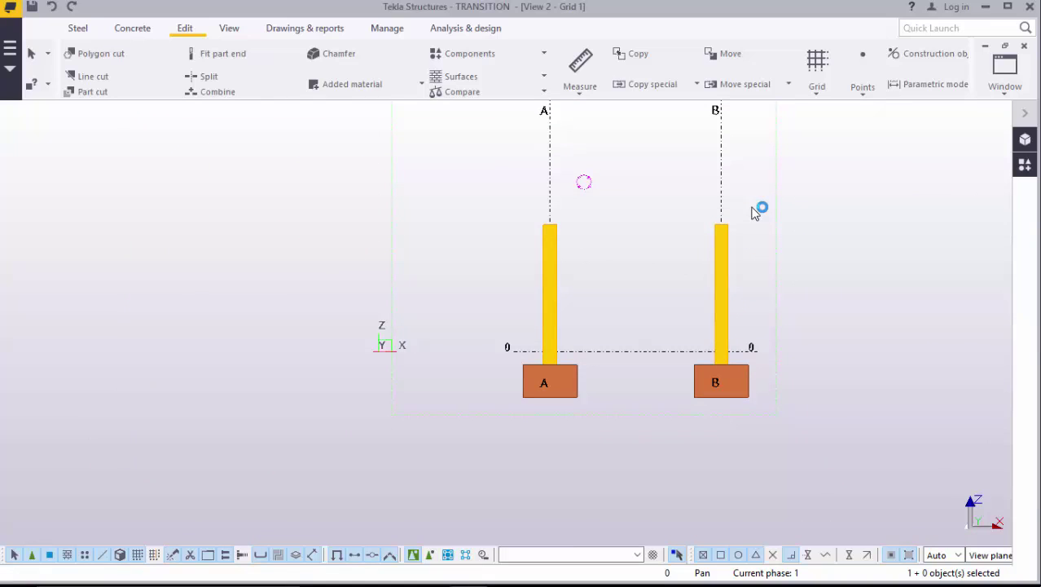
drag(814, 184, 514, 279)
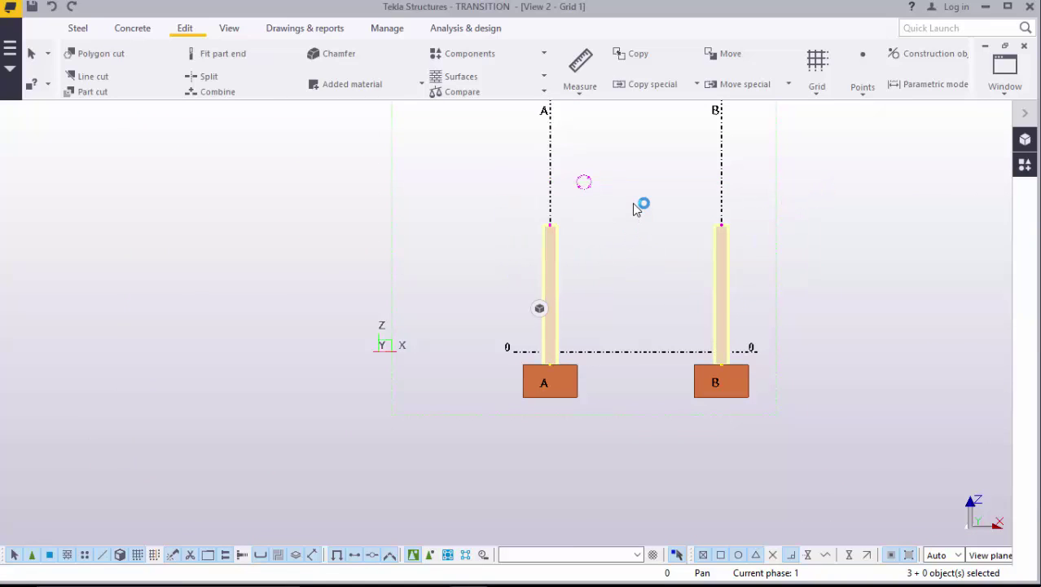
right_click(688, 212)
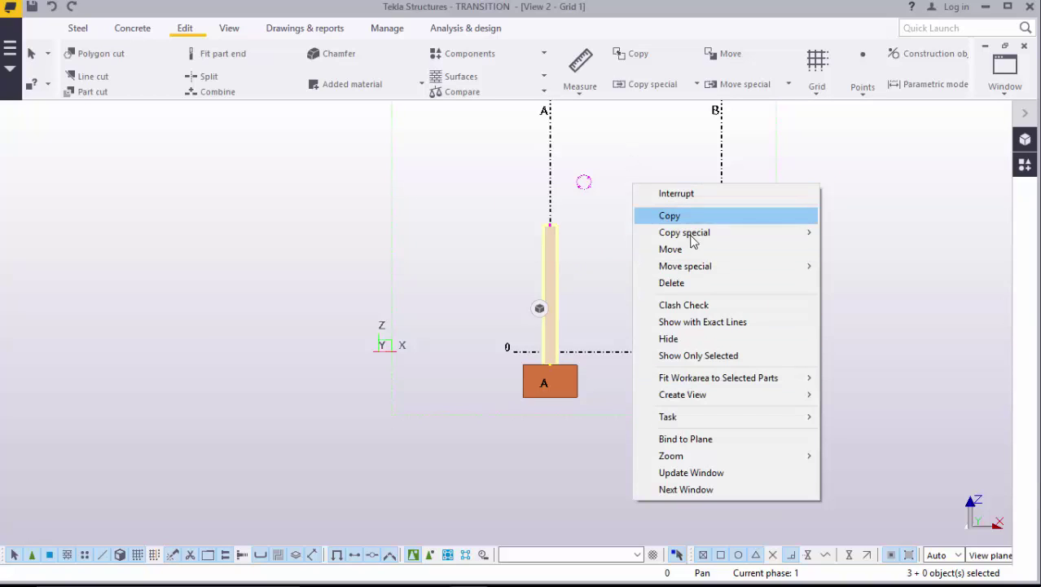
click(652, 215)
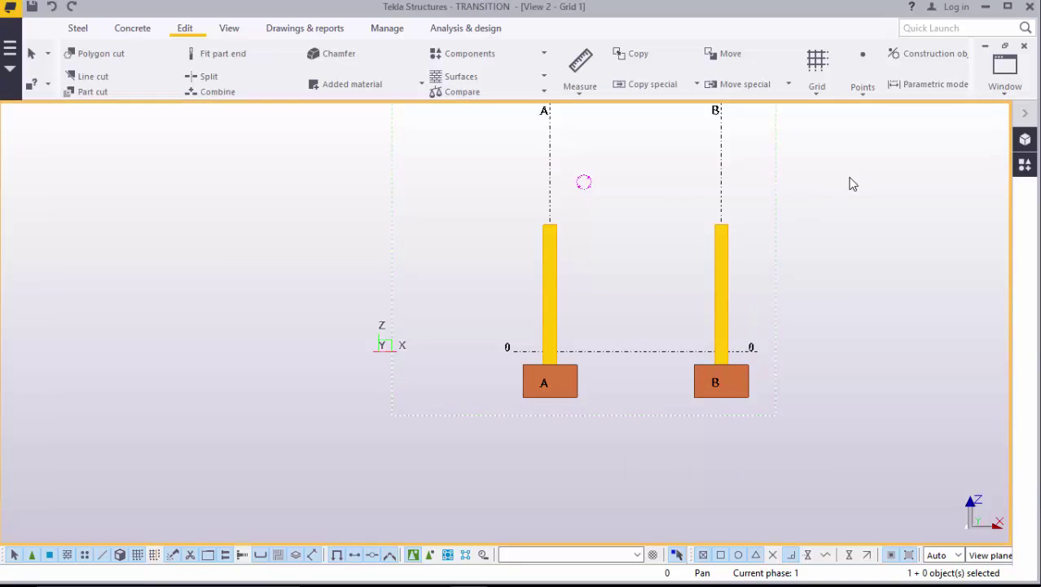
Step: In the 3D view, set the top level of all four concrete columns to 19200
click(1005, 90)
click(967, 180)
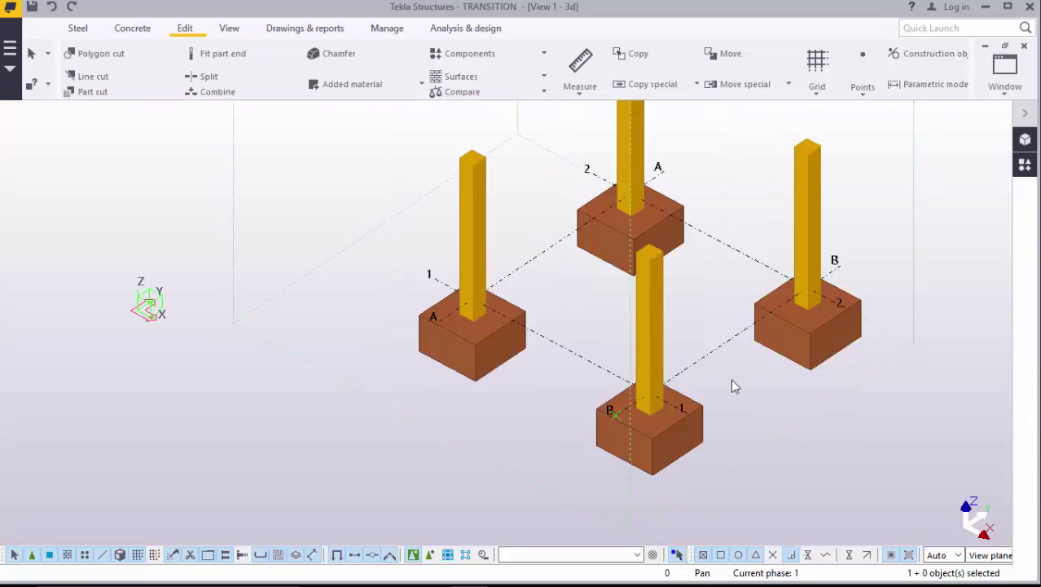
click(783, 252)
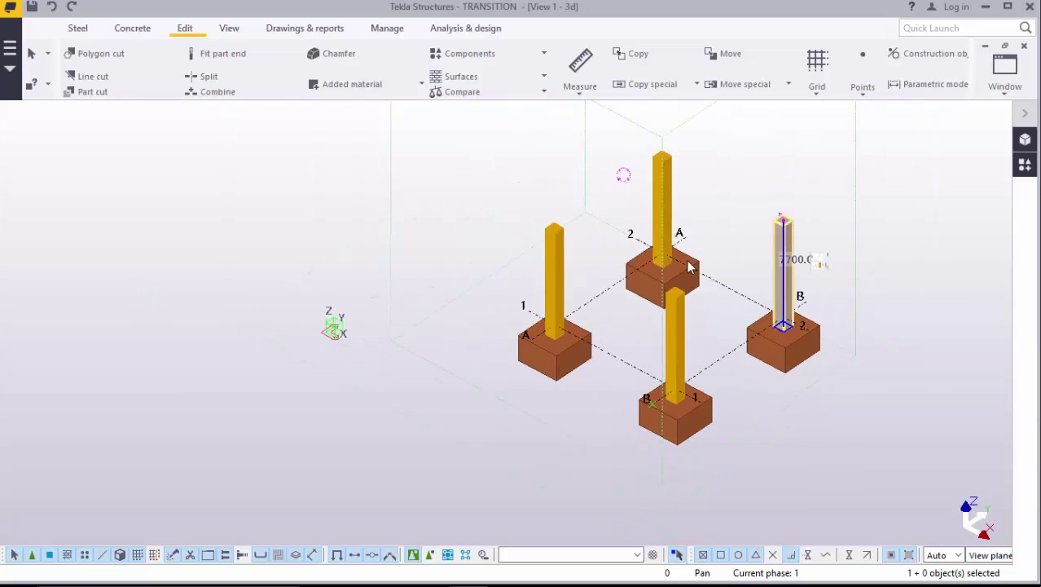
ctrl+click(675, 350)
ctrl+click(662, 204)
ctrl+click(555, 257)
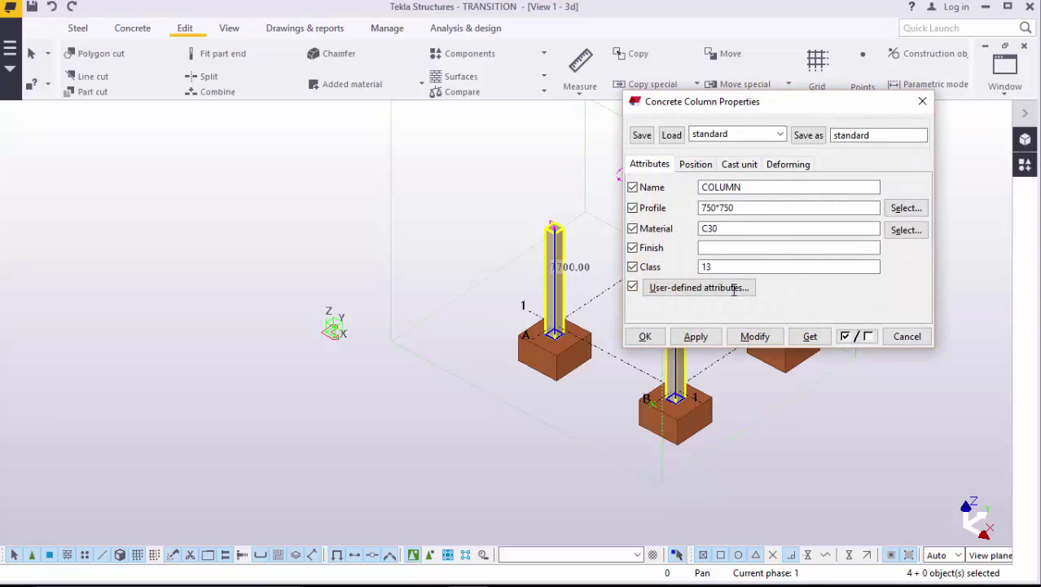
click(695, 164)
drag(728, 287, 701, 288)
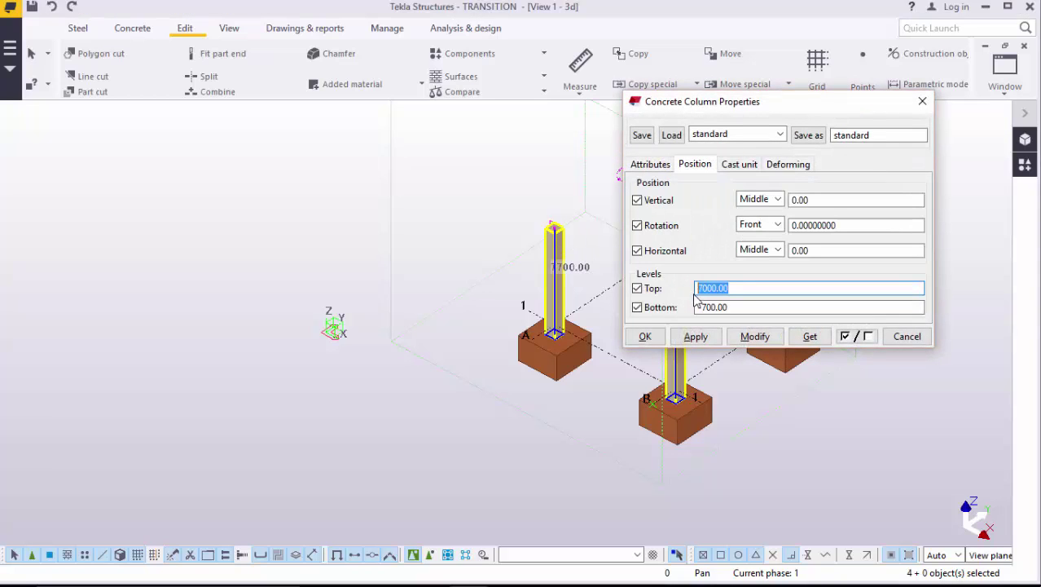
text(19200)
click(755, 336)
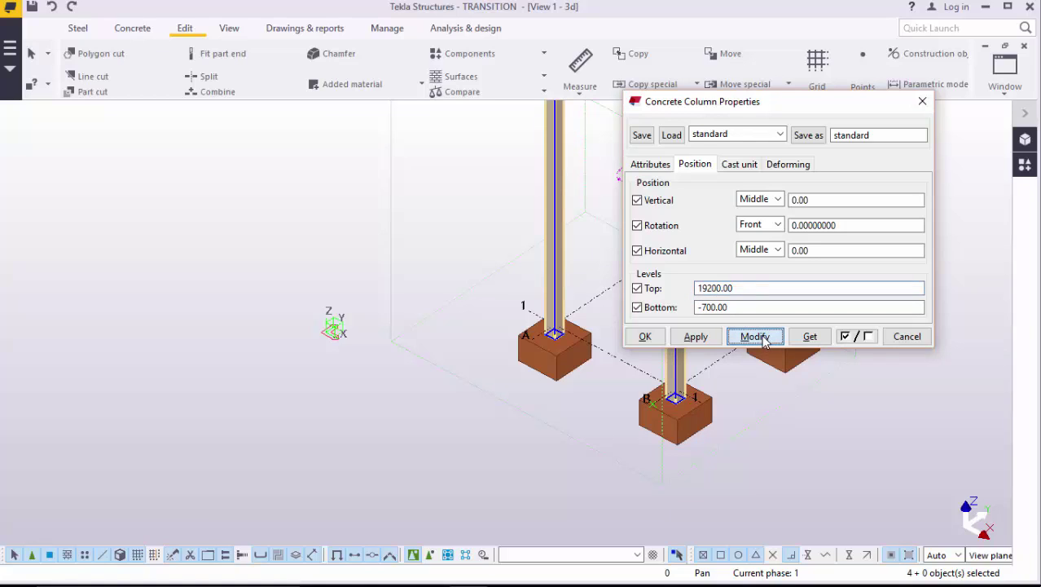
click(695, 336)
click(645, 336)
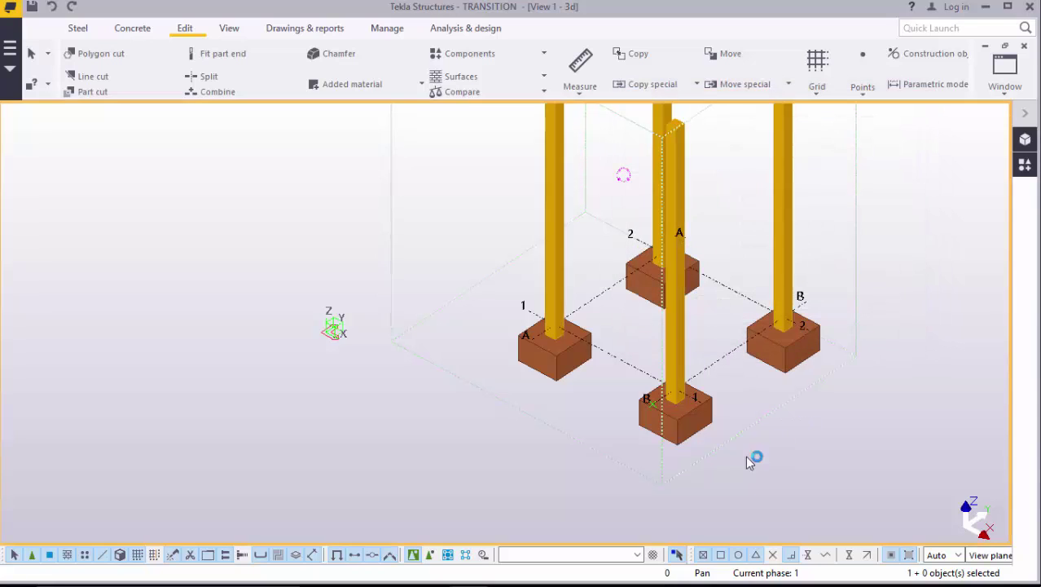
Step: Examine the four extended columns in the 3D view, from their tops down to the pad footings
scroll(637, 483, down, 3)
scroll(617, 226, up, 6)
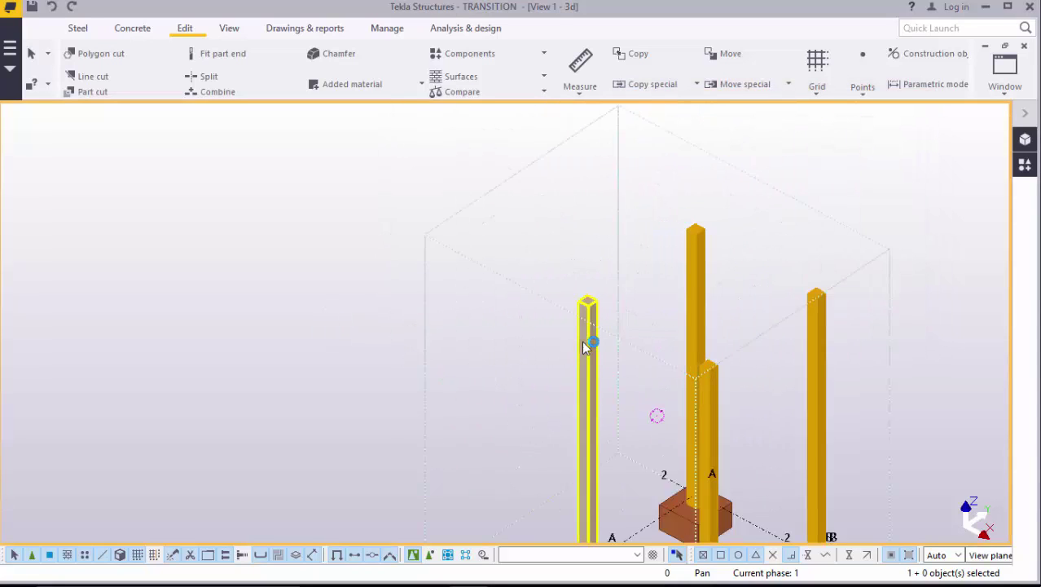
scroll(590, 308, down, 6)
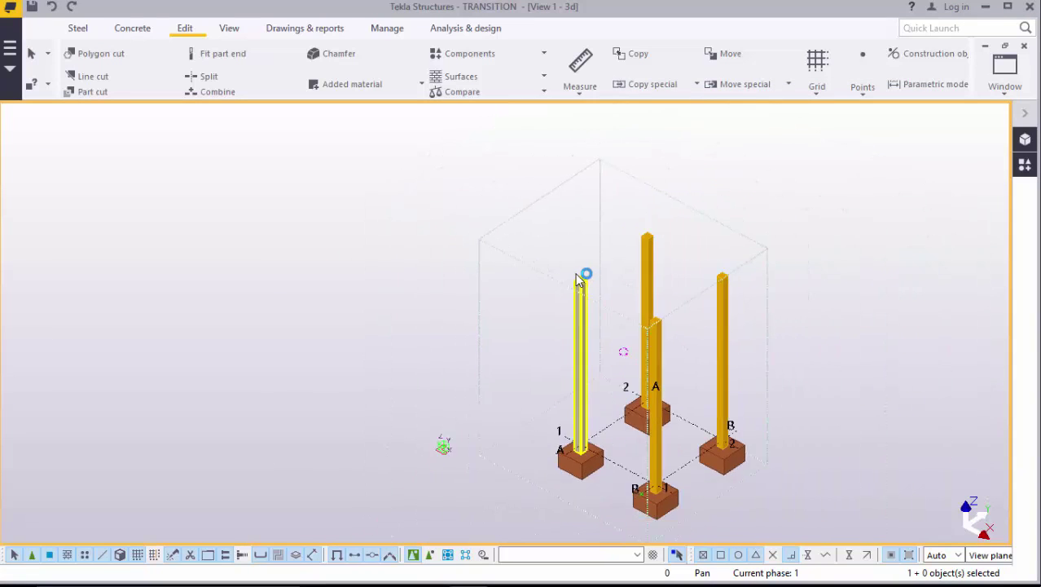
scroll(641, 458, up, 5)
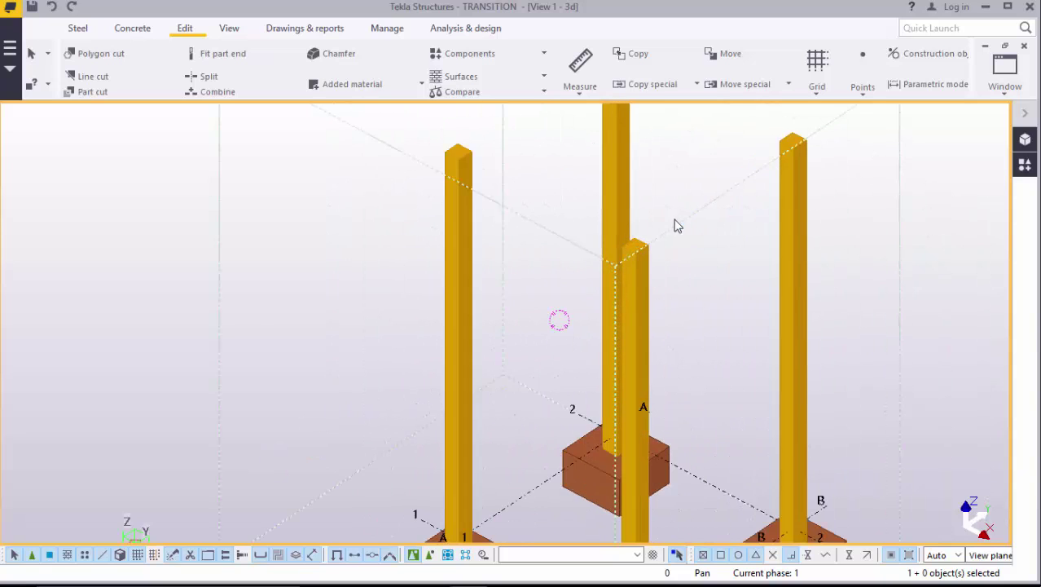
scroll(600, 288, down, 1)
scroll(604, 139, up, 3)
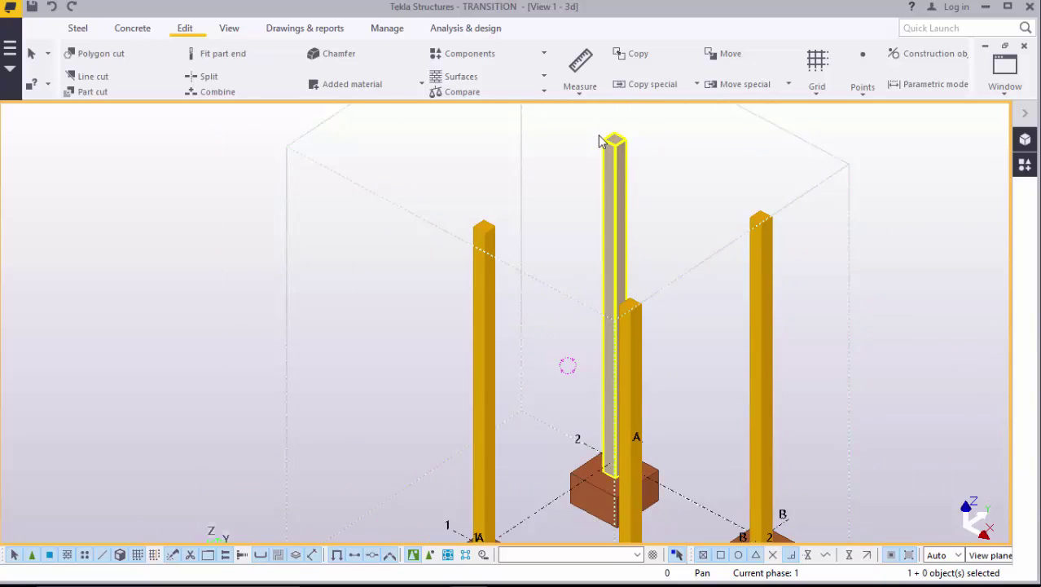
scroll(599, 140, down, 2)
scroll(600, 140, down, 1)
scroll(607, 130, up, 3)
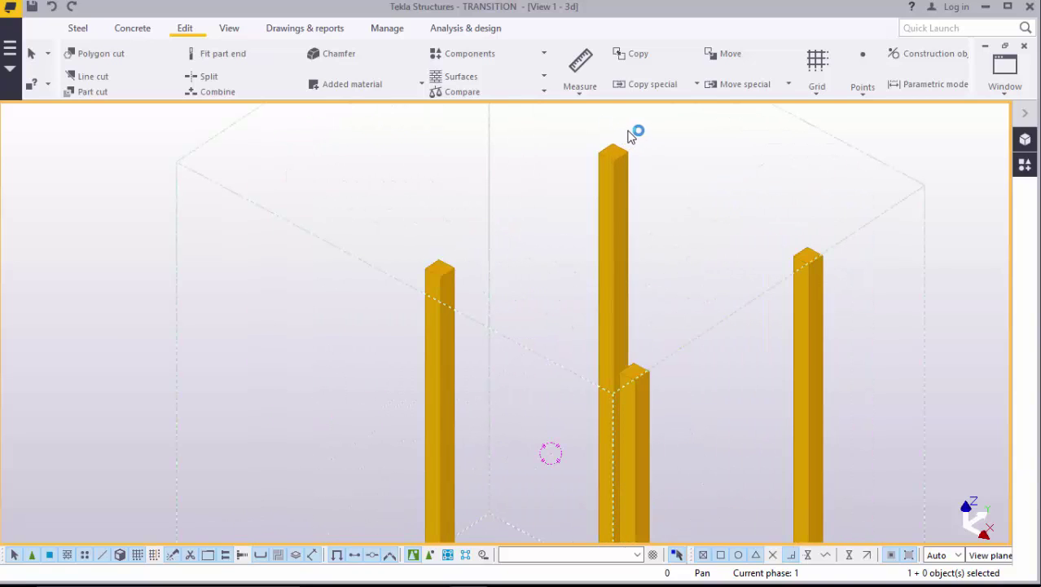
scroll(440, 265, up, 1)
scroll(440, 265, up, 1)
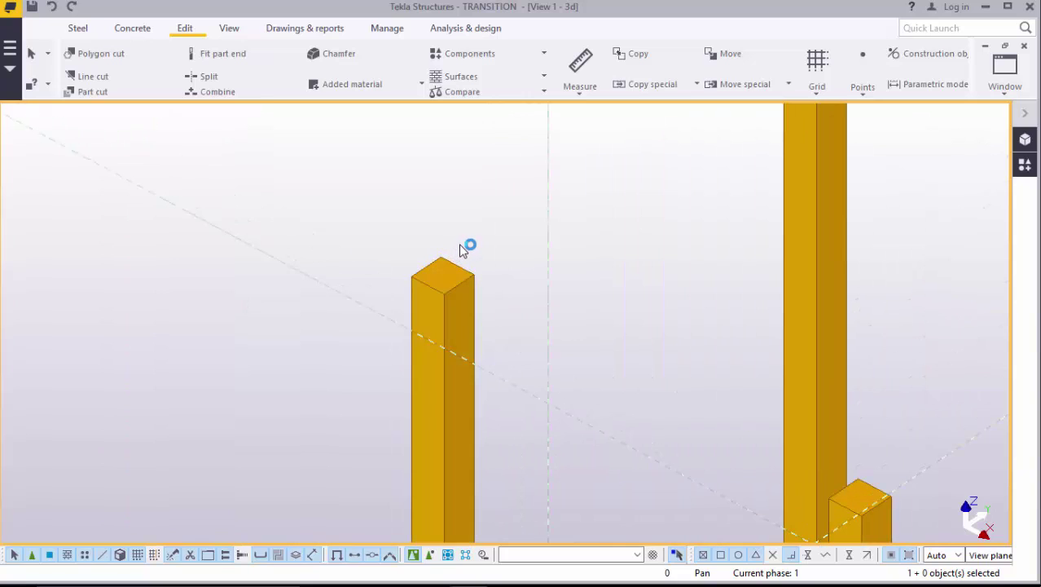
scroll(471, 257, down, 2)
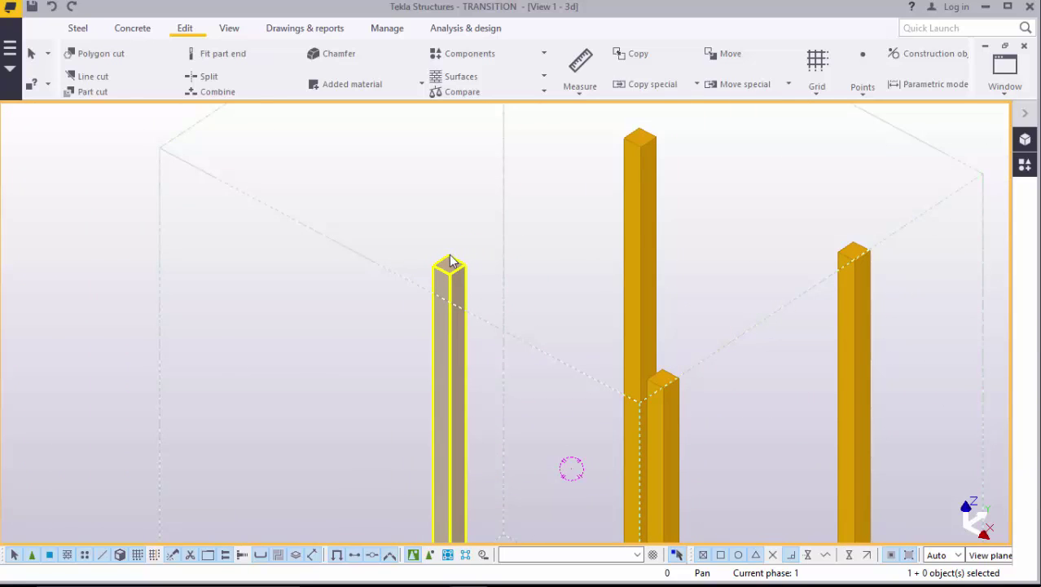
scroll(459, 256, down, 5)
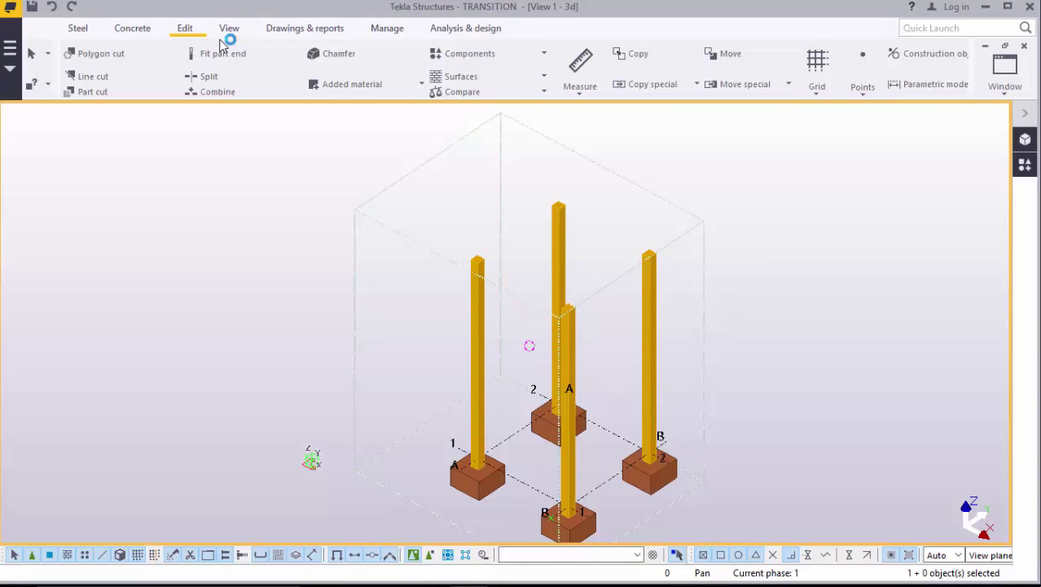
scroll(562, 442, up, 3)
scroll(435, 353, down, 4)
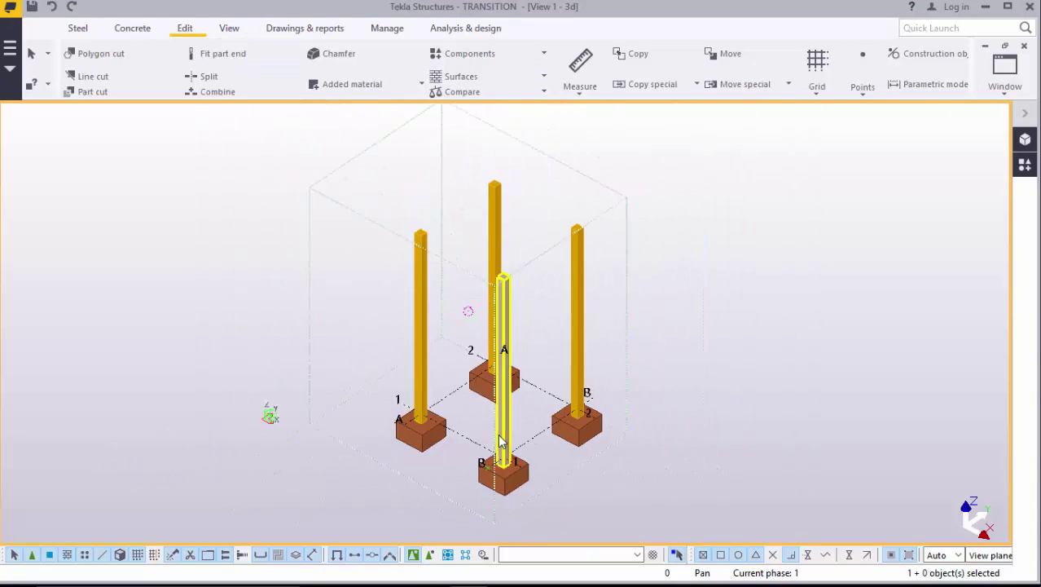
scroll(412, 184, up, 5)
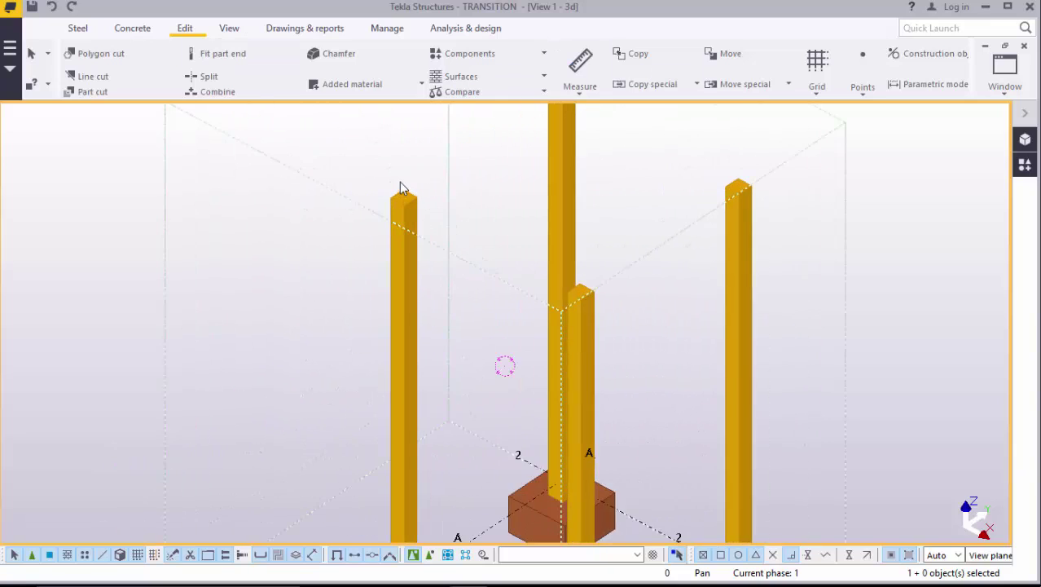
scroll(403, 186, up, 1)
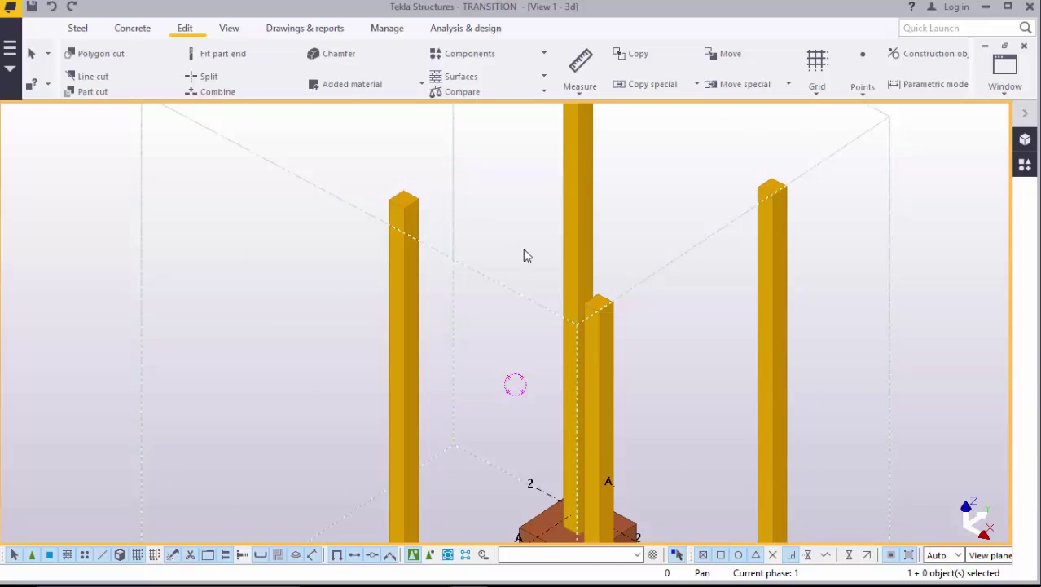
scroll(658, 342, down, 1)
scroll(728, 294, down, 1)
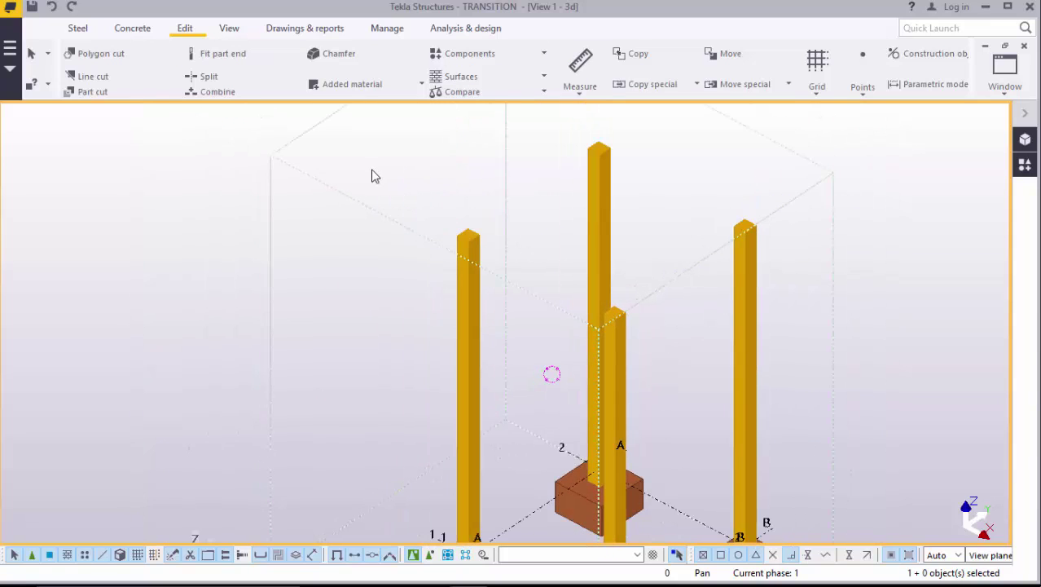
click(78, 29)
scroll(580, 385, down, 2)
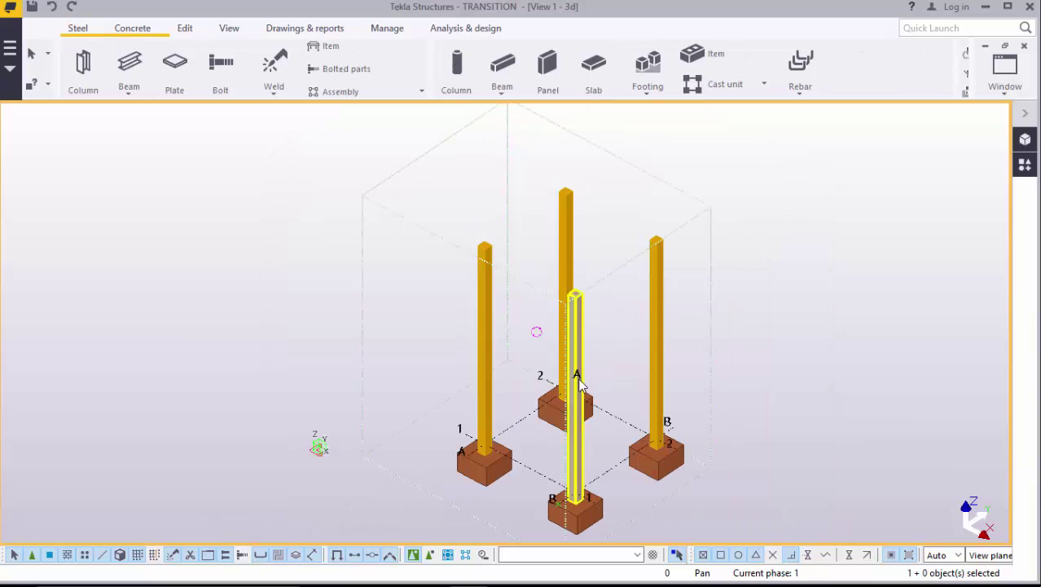